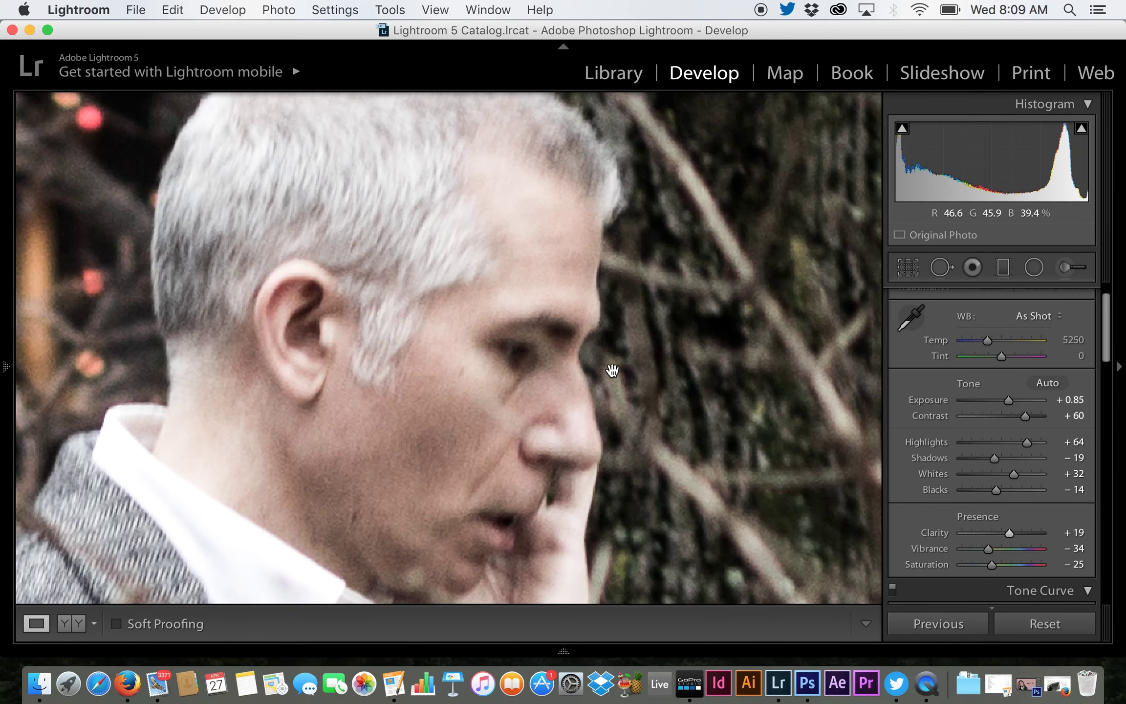
Try lowering Vibrance to -48 and shifting Saturation on the whole photo, undoing each change
{"action": "left_click", "coordinate": [675, 391]}
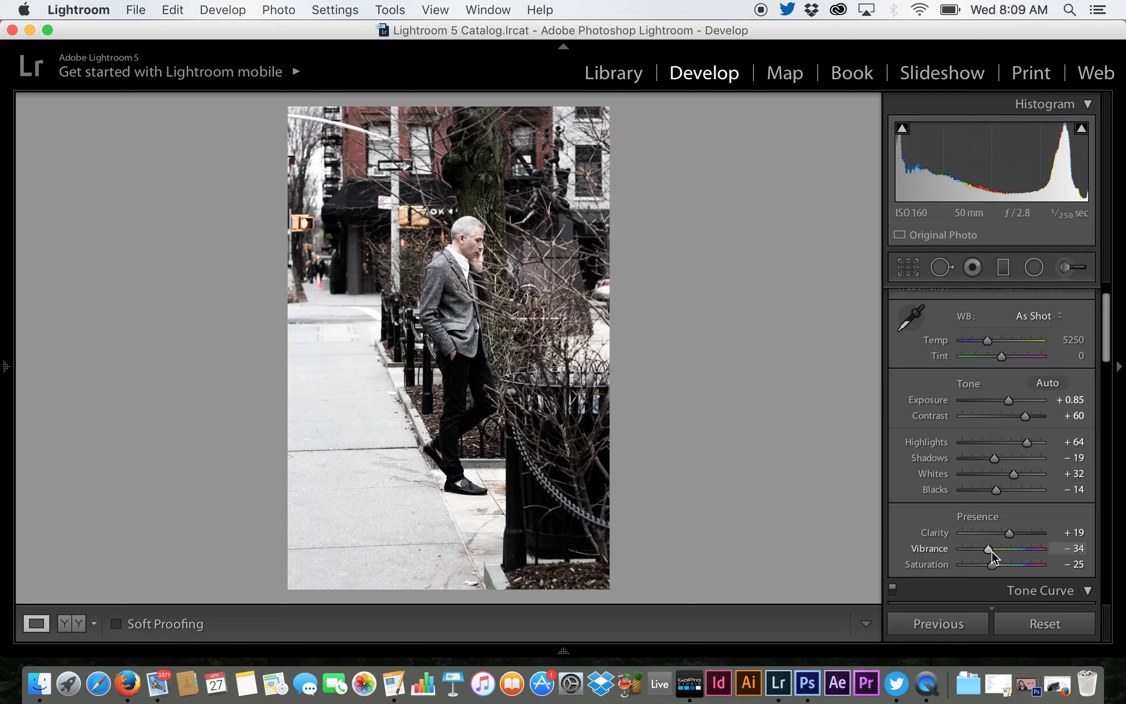
{"action": "mouse_move", "coordinate": [992, 551]}
{"action": "left_mouse_down"}
{"action": "mouse_move", "coordinate": [1093, 537]}
{"action": "mouse_move", "coordinate": [985, 562]}
{"action": "left_mouse_up"}
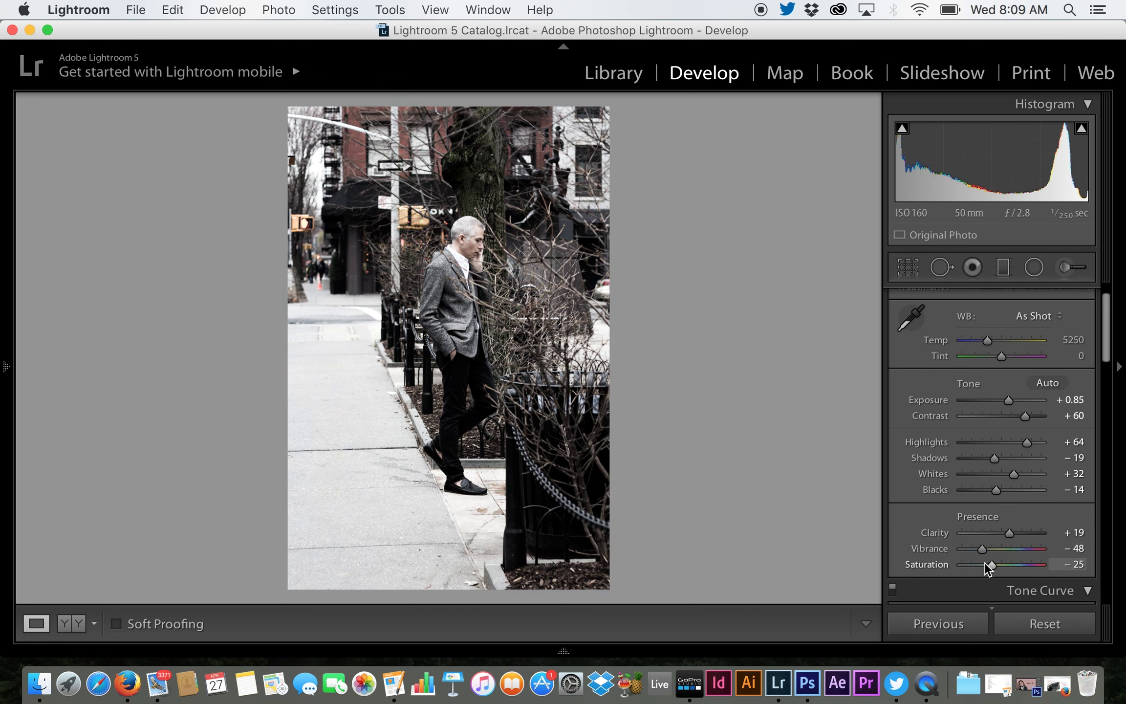
{"action": "key", "text": "super+z"}
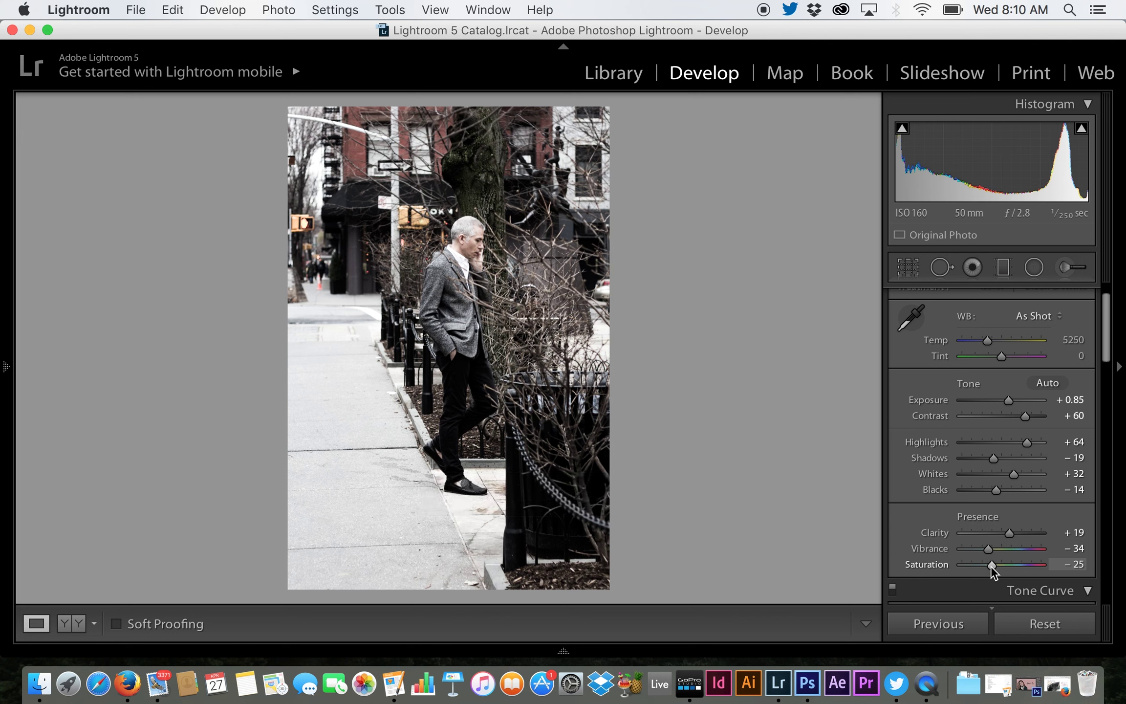
{"action": "mouse_move", "coordinate": [990, 566]}
{"action": "left_mouse_down"}
{"action": "mouse_move", "coordinate": [1029, 561]}
{"action": "mouse_move", "coordinate": [999, 566]}
{"action": "left_mouse_up"}
{"action": "key", "text": "super+z"}
Apply the AZOD_STYLECURVE_1 user preset to the photo
{"action": "mouse_move", "coordinate": [3, 349]}
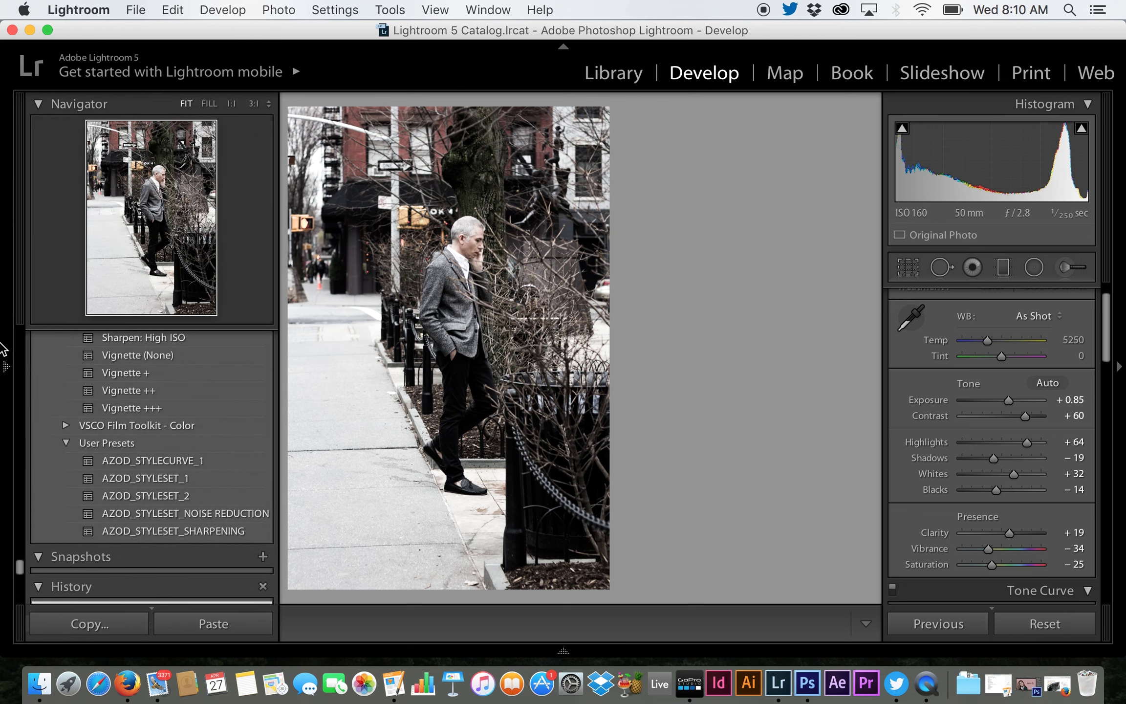
{"action": "left_click", "coordinate": [149, 462]}
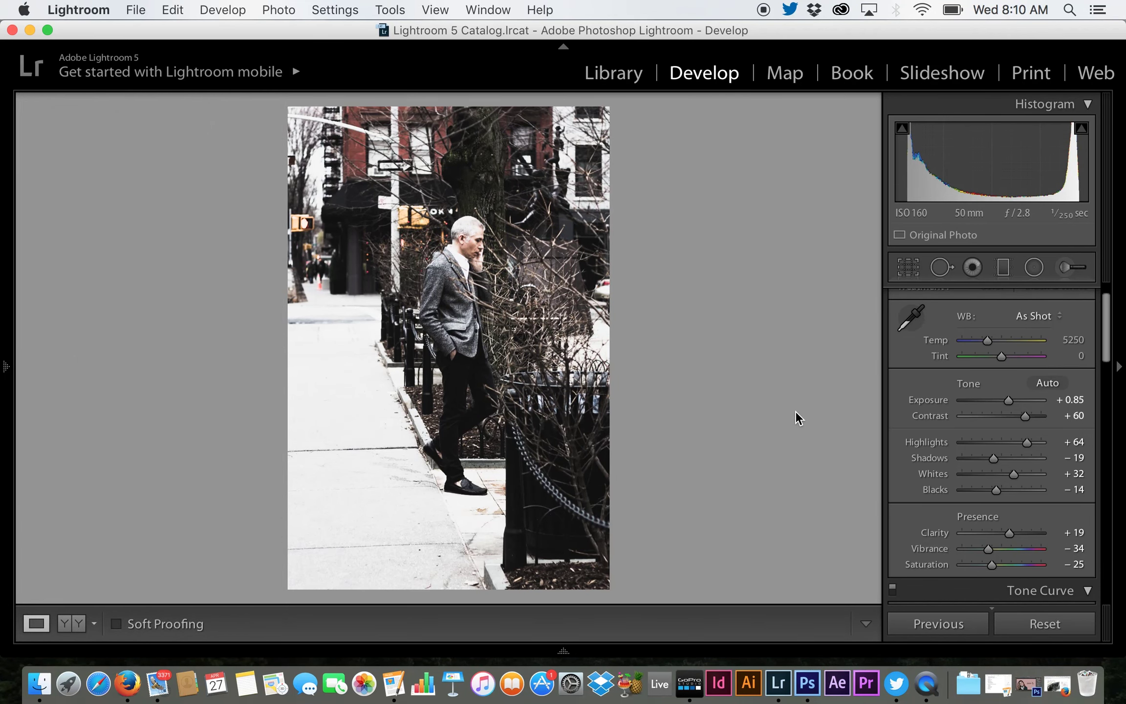
Try raising the tone curve's black point to 33.7% and nudging its white point up, undoing each change
{"action": "left_click", "coordinate": [914, 590]}
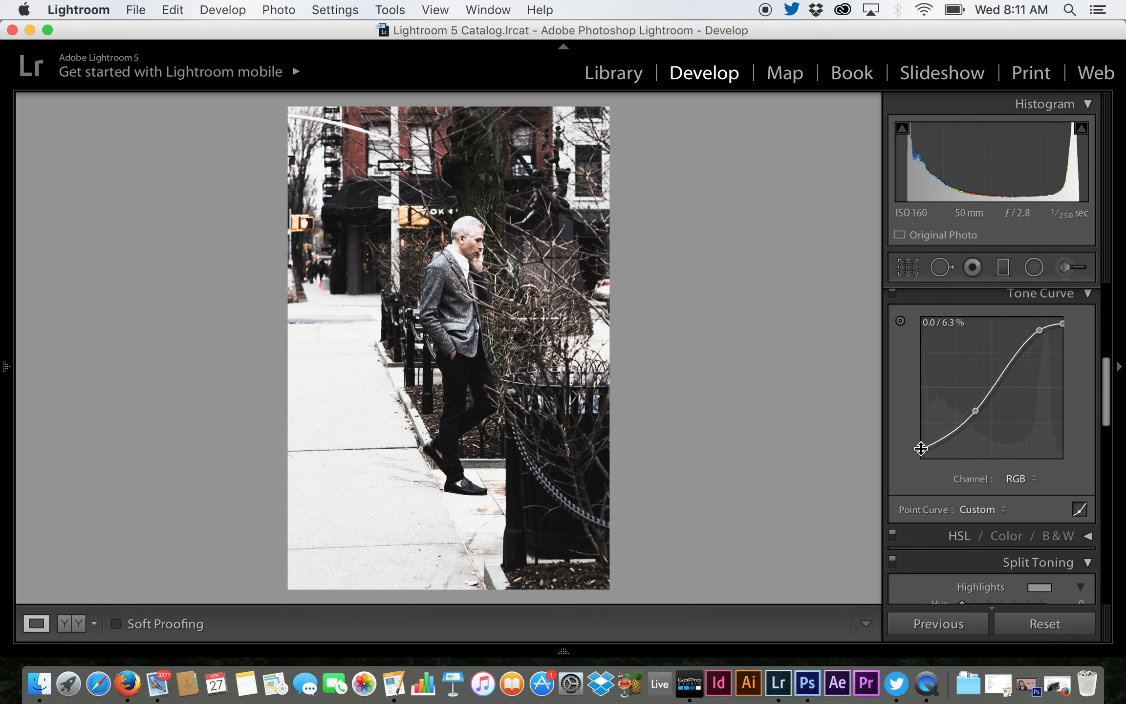
{"action": "left_click_drag", "start_coordinate": [921, 448], "coordinate": [921, 411]}
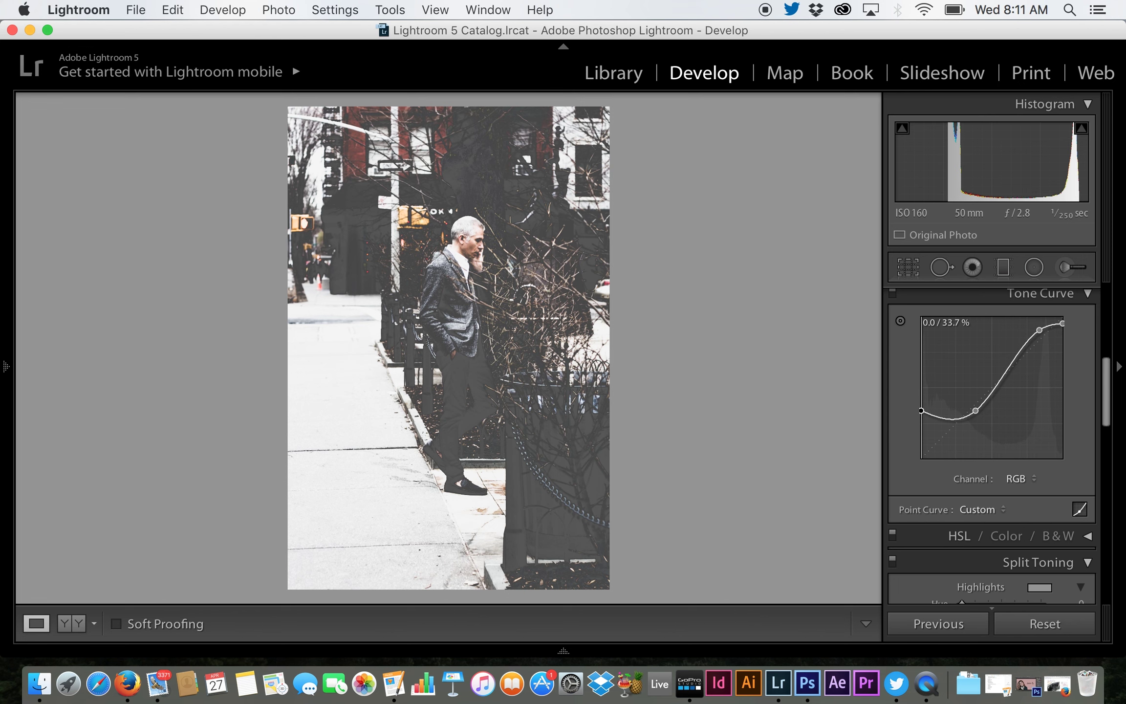
{"action": "key", "text": "super+z"}
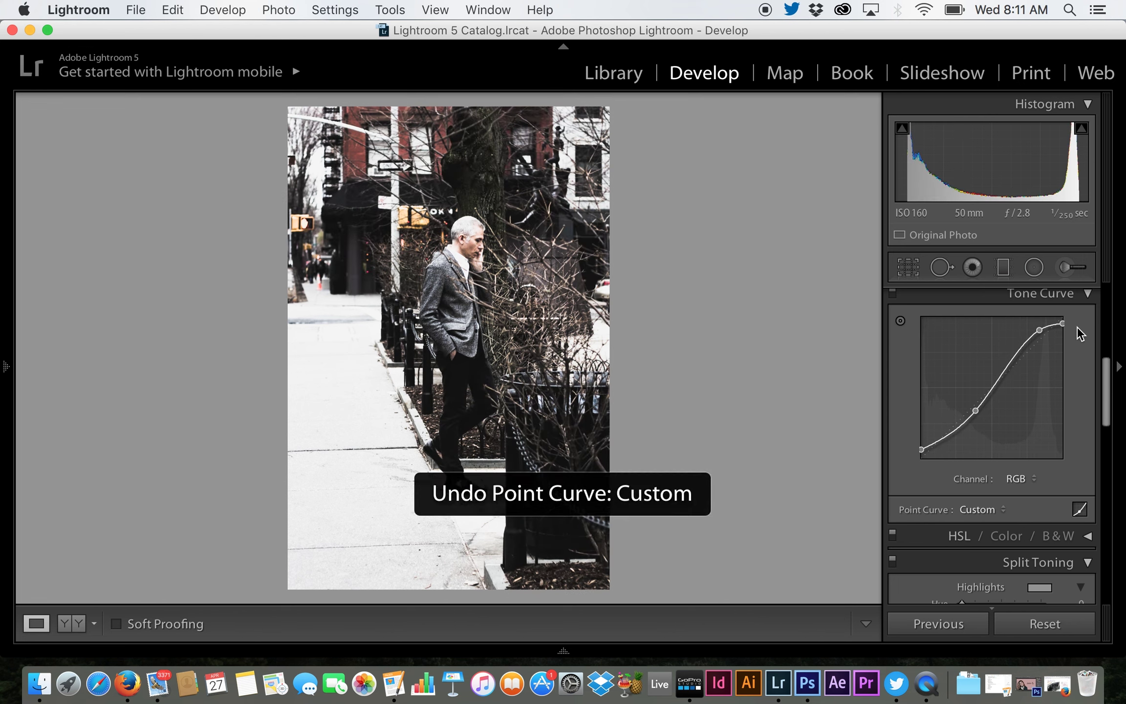
{"action": "mouse_move", "coordinate": [1063, 323]}
{"action": "left_mouse_down"}
{"action": "mouse_move", "coordinate": [1062, 368]}
{"action": "mouse_move", "coordinate": [1062, 338]}
{"action": "mouse_move", "coordinate": [1012, 308]}
{"action": "mouse_move", "coordinate": [1026, 320]}
{"action": "mouse_move", "coordinate": [1094, 324]}
{"action": "mouse_move", "coordinate": [1063, 321]}
{"action": "left_mouse_up"}
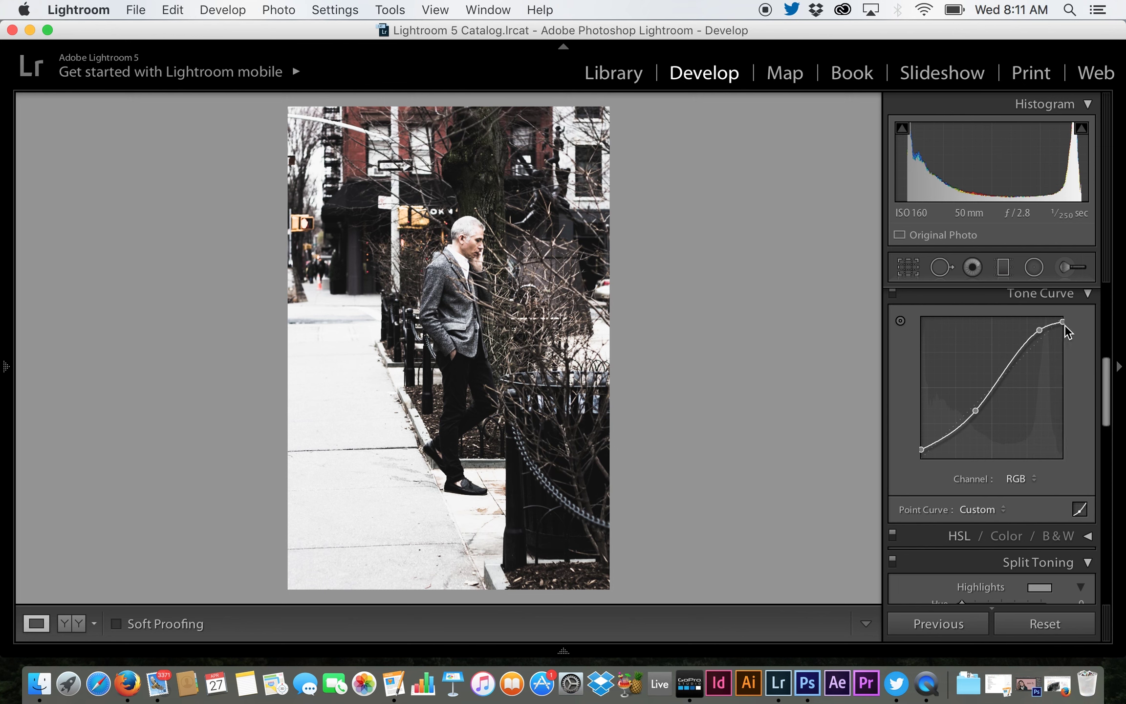
{"action": "key", "text": "super+z"}
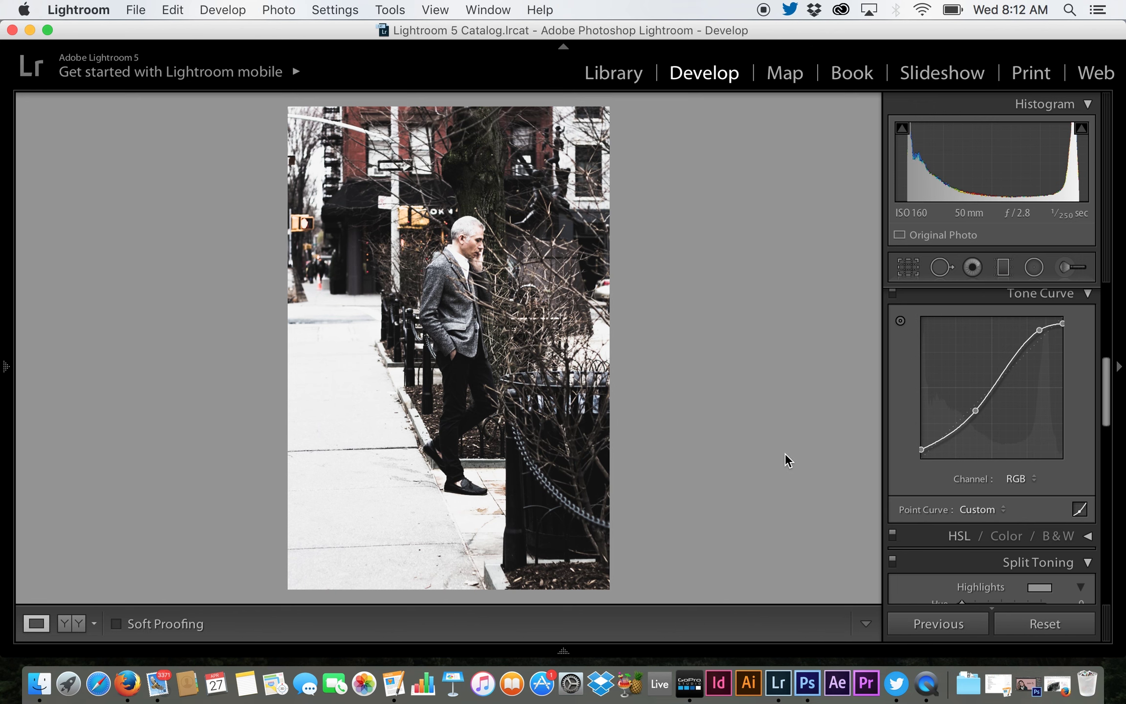
Lower the Highlights to +41 in the basic tone settings
{"action": "scroll", "coordinate": [920, 476], "scroll_direction": "up", "scroll_amount": 10}
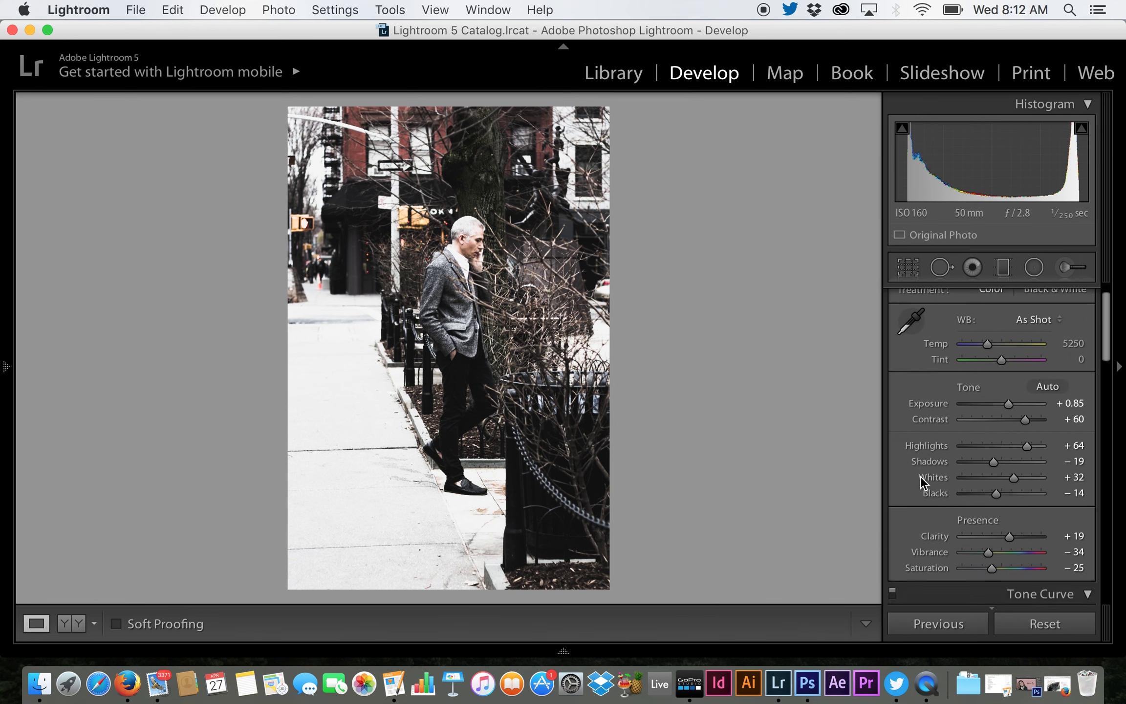
{"action": "mouse_move", "coordinate": [1030, 430]}
{"action": "left_mouse_down"}
{"action": "mouse_move", "coordinate": [996, 435]}
{"action": "mouse_move", "coordinate": [1021, 436]}
{"action": "left_mouse_up"}
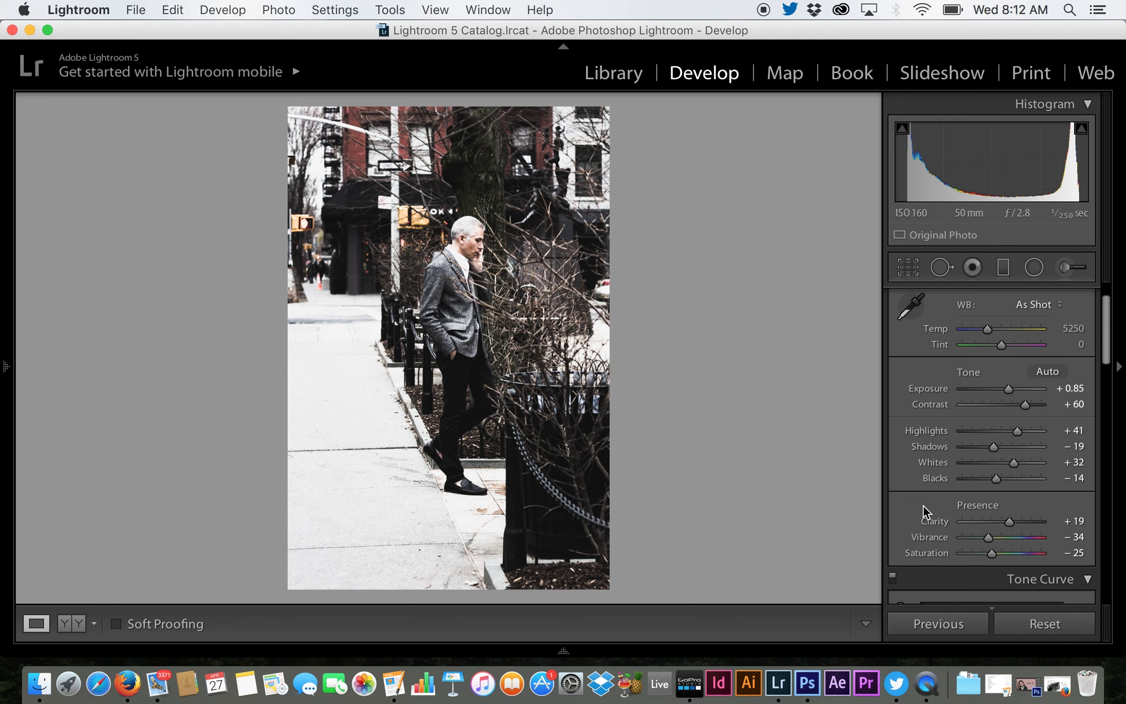
Try the HSL Red hue at -59 and +52 while zoomed in on the brick wall, and undo both shifts
{"action": "scroll", "coordinate": [885, 540], "scroll_direction": "down", "scroll_amount": 2}
{"action": "scroll", "coordinate": [886, 537], "scroll_direction": "down", "scroll_amount": 10}
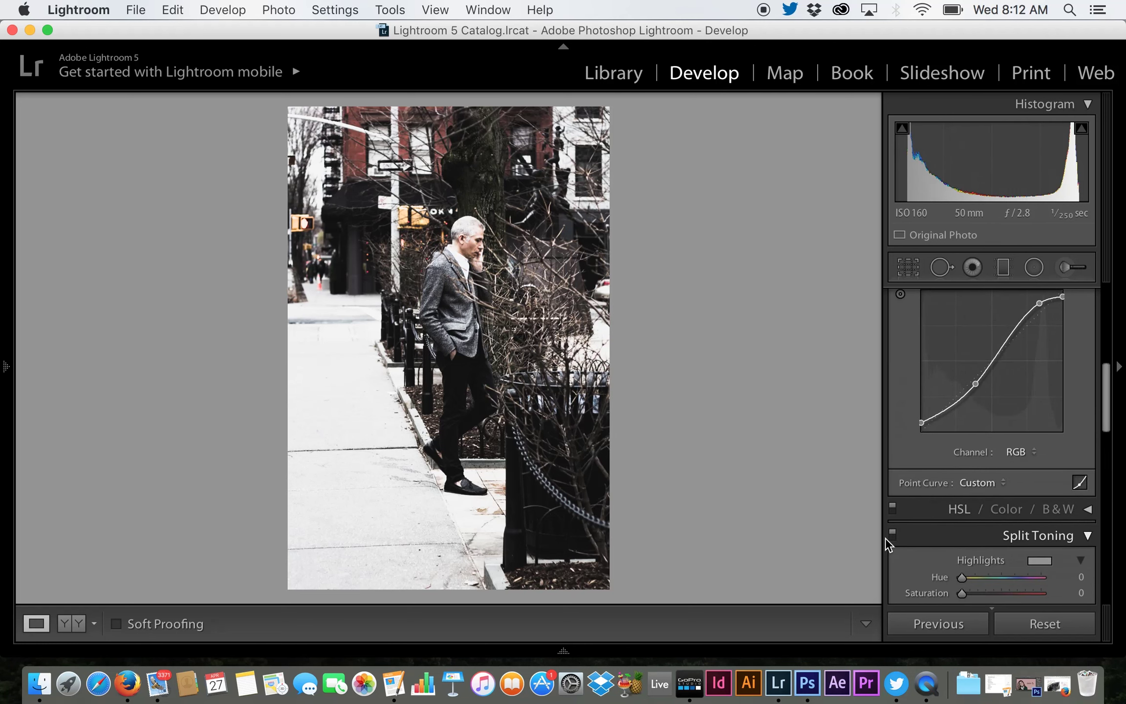
{"action": "scroll", "coordinate": [885, 542], "scroll_direction": "down", "scroll_amount": 1}
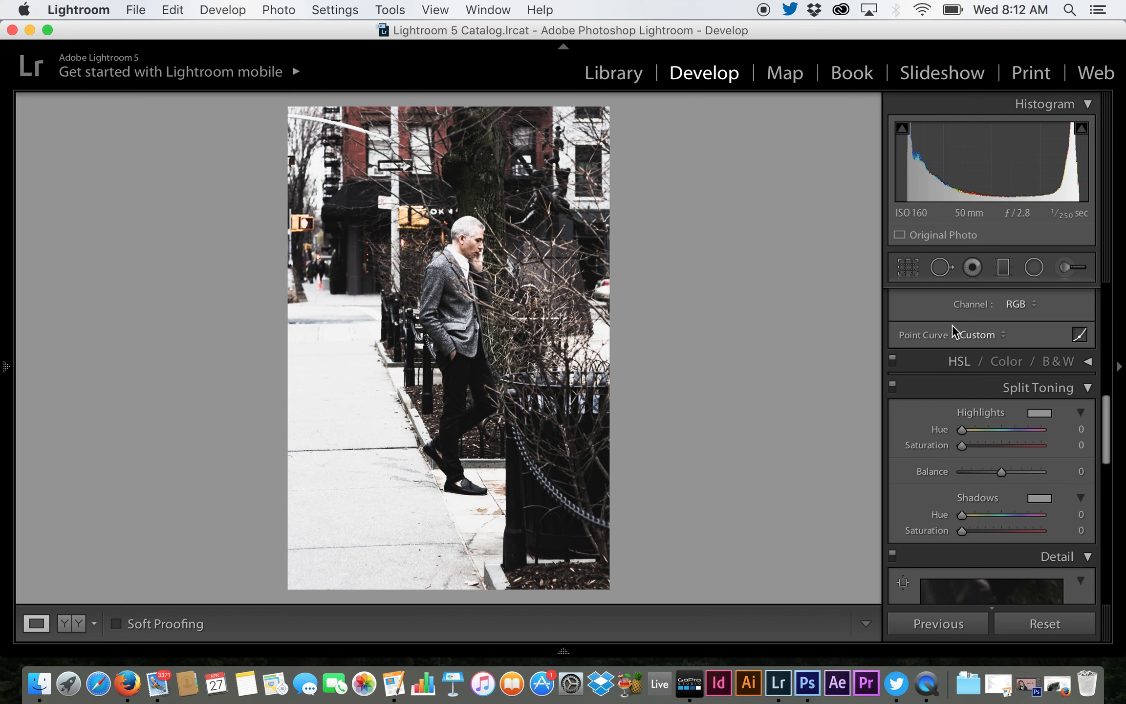
{"action": "left_click", "coordinate": [1088, 362]}
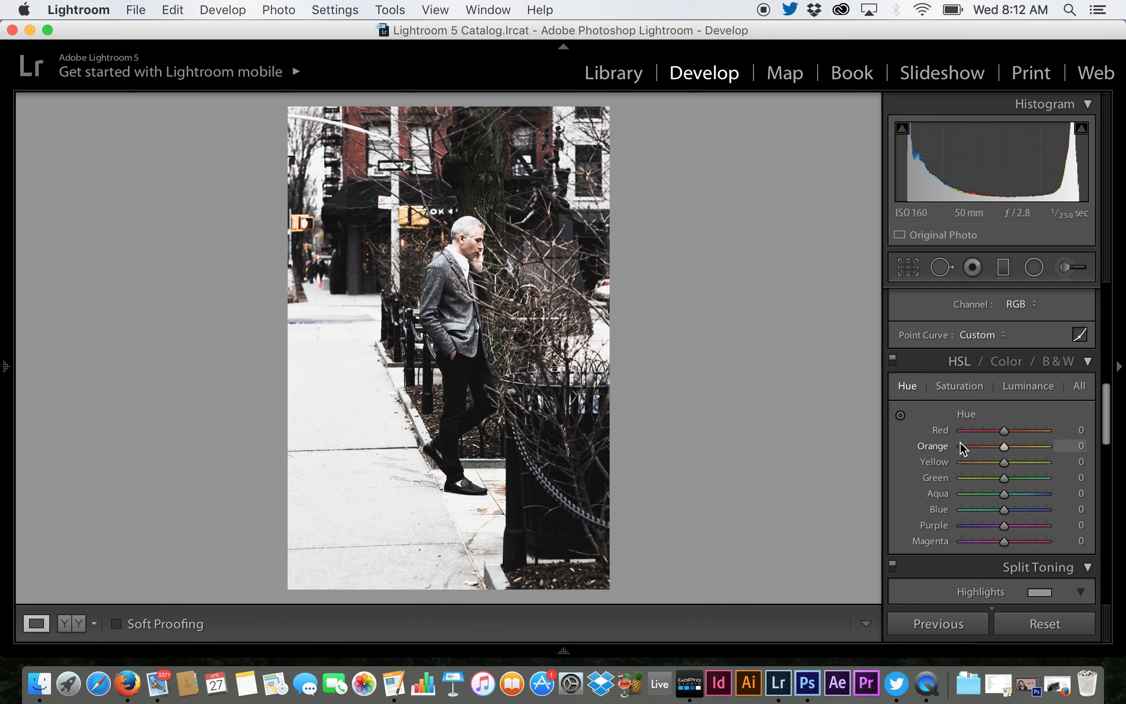
{"action": "left_click", "coordinate": [364, 152]}
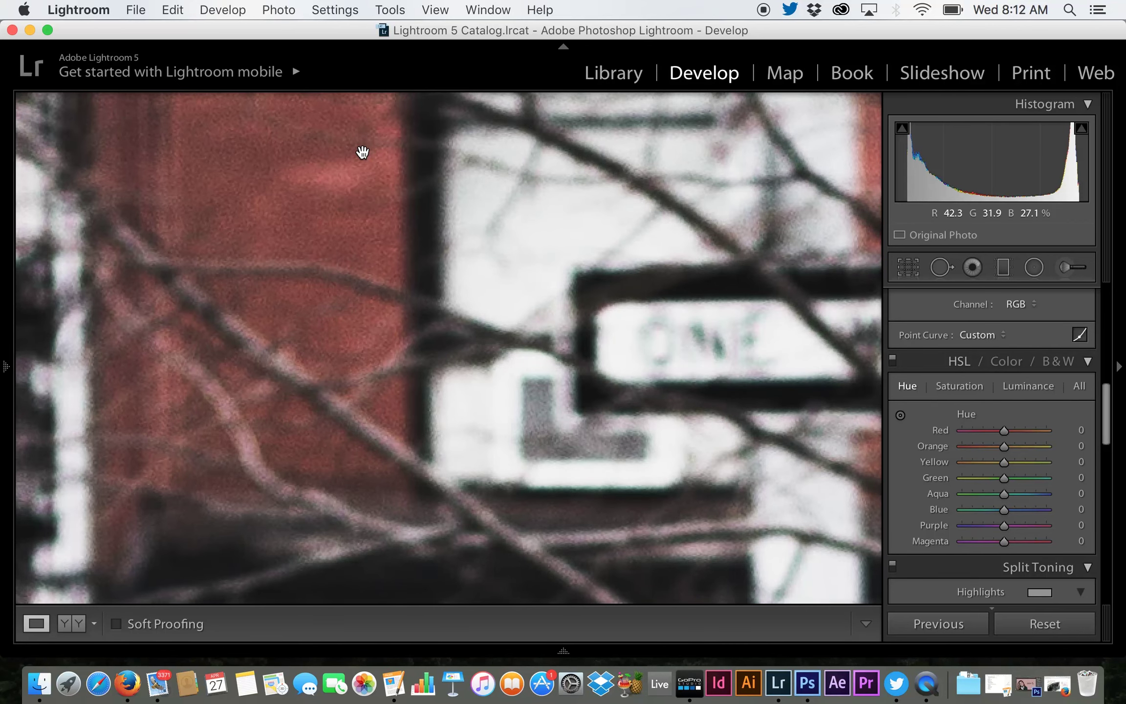
{"action": "left_click", "coordinate": [902, 417]}
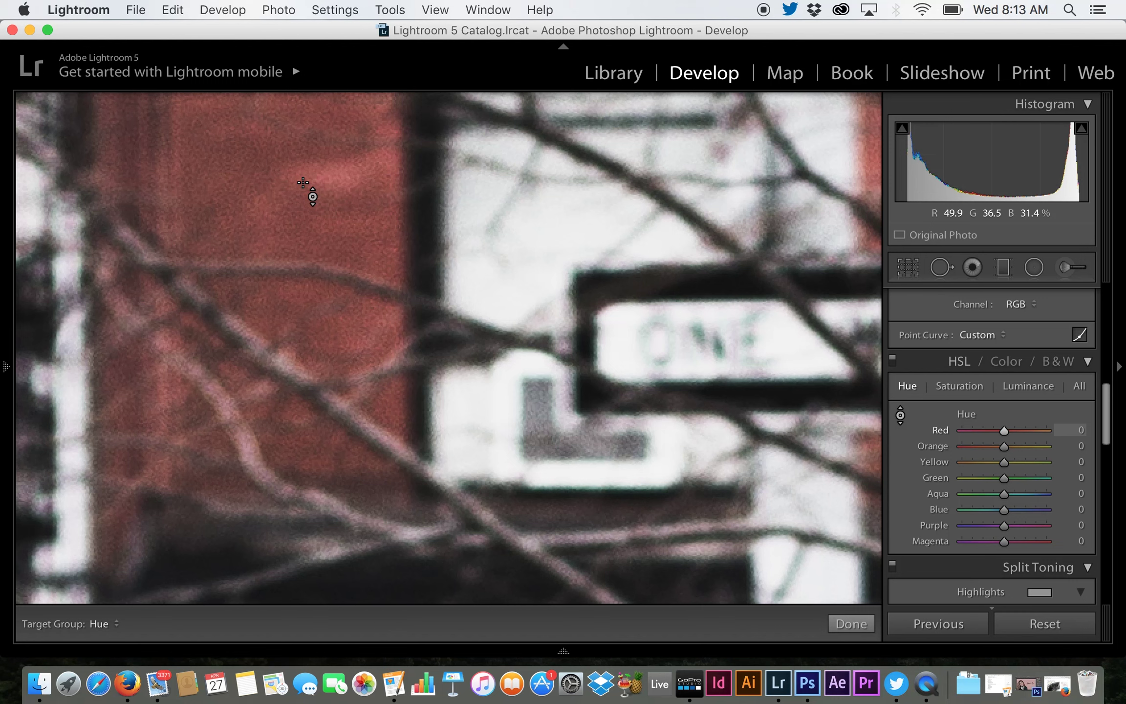
{"action": "left_click_drag", "start_coordinate": [1004, 430], "coordinate": [979, 428]}
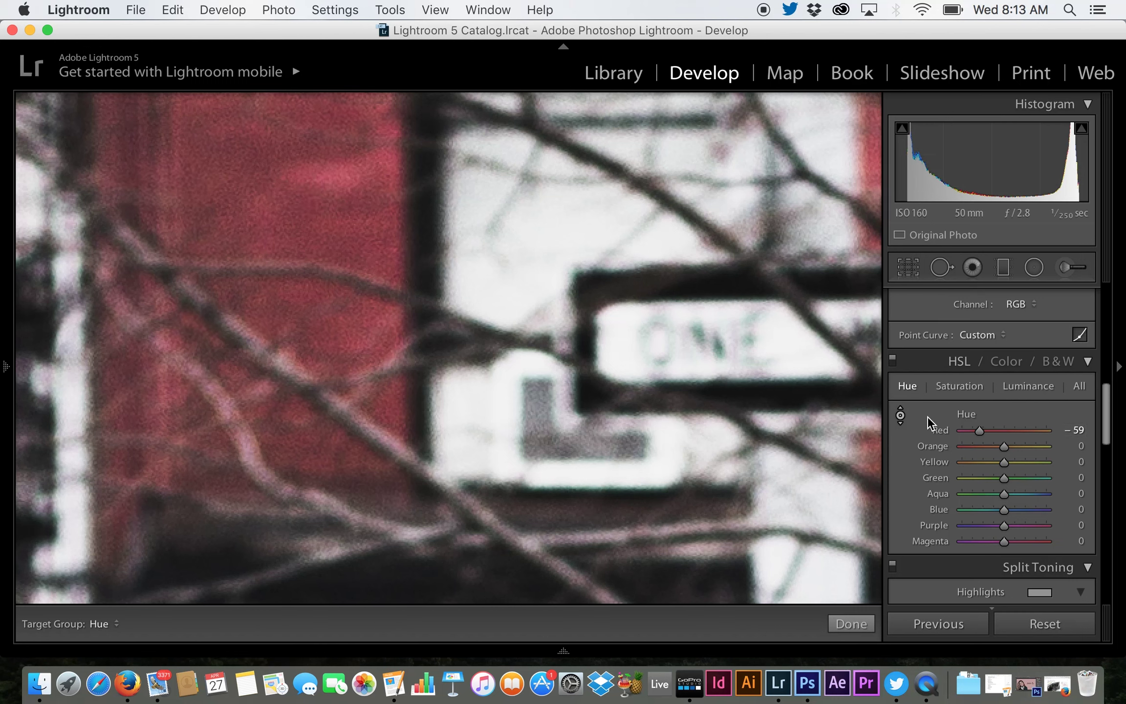
{"action": "left_click", "coordinate": [1025, 431]}
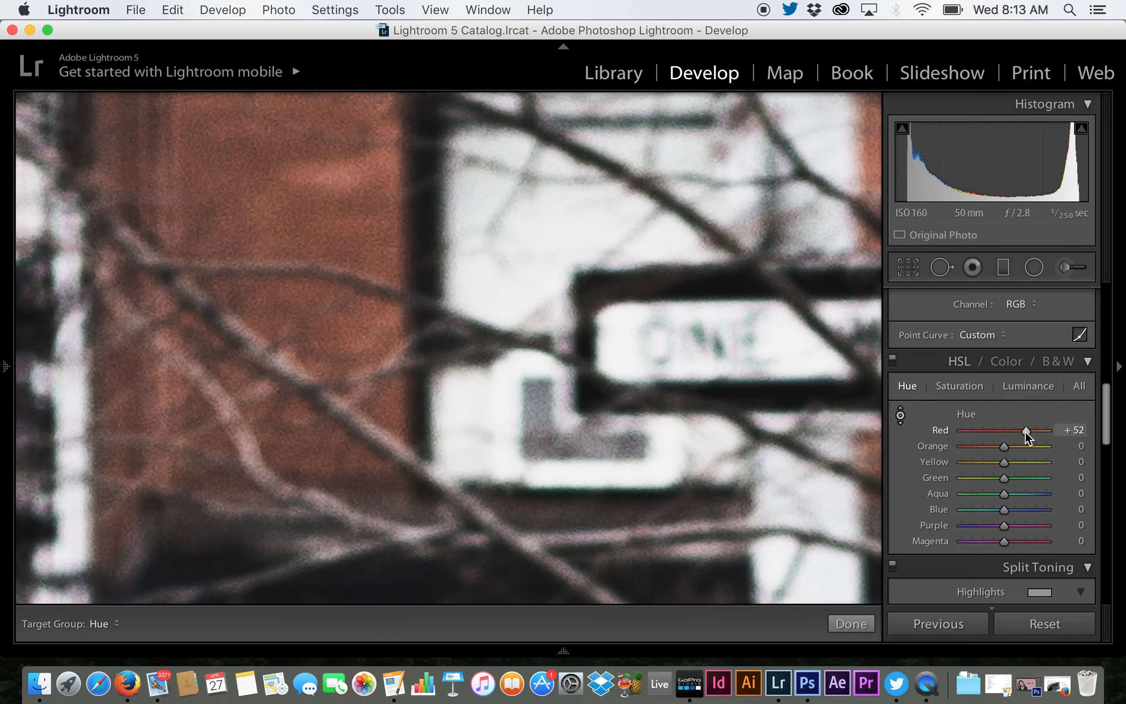
{"action": "key", "text": "super+z"}
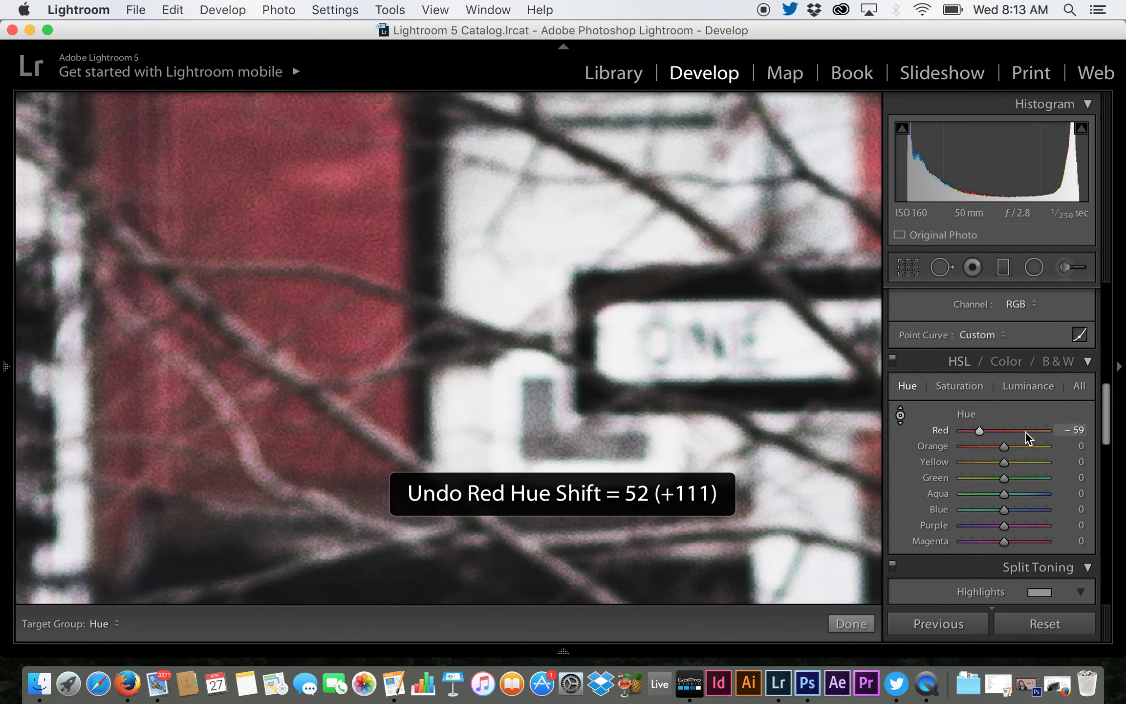
{"action": "key", "text": "super+z"}
{"action": "left_click", "coordinate": [1090, 362]}
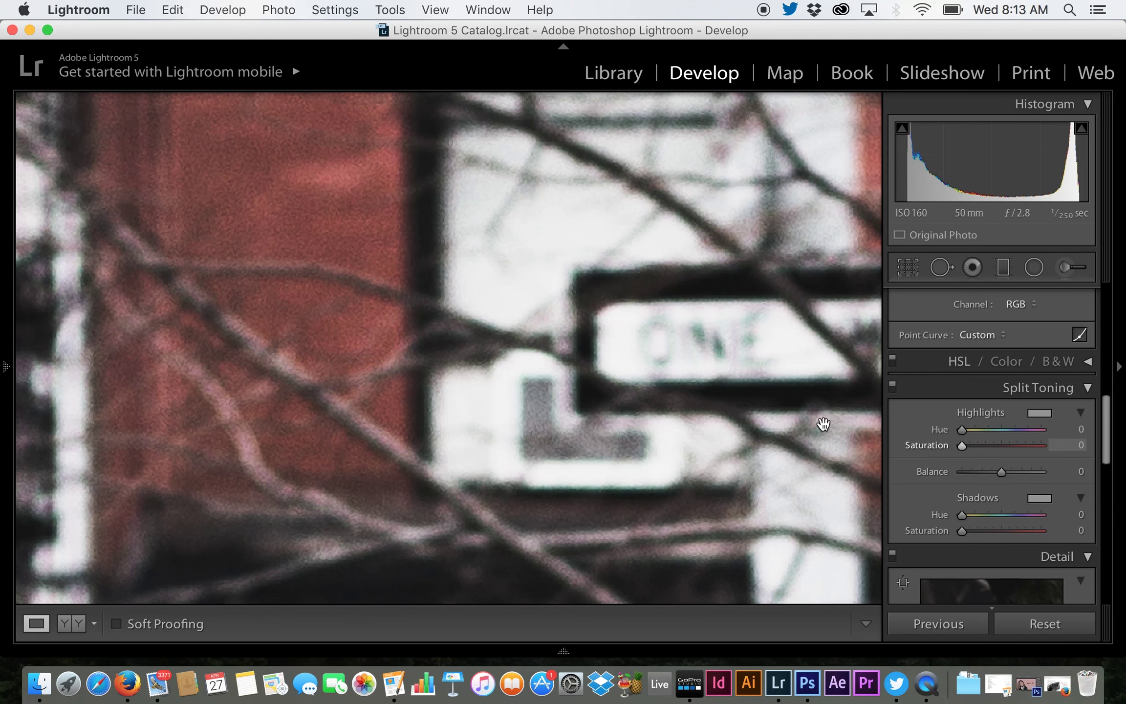
{"action": "left_click", "coordinate": [684, 364]}
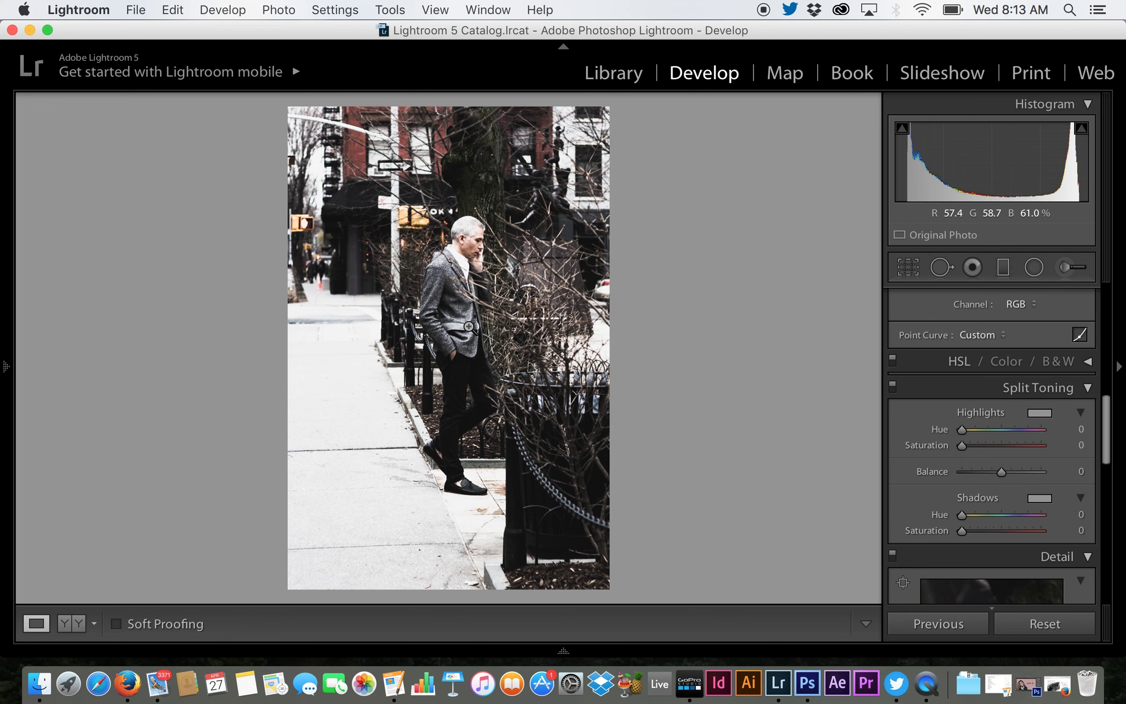
Try split toning with Highlights at hue 83, saturation 40 and Shadows at hue 262, saturation 34
{"action": "left_click", "coordinate": [984, 432]}
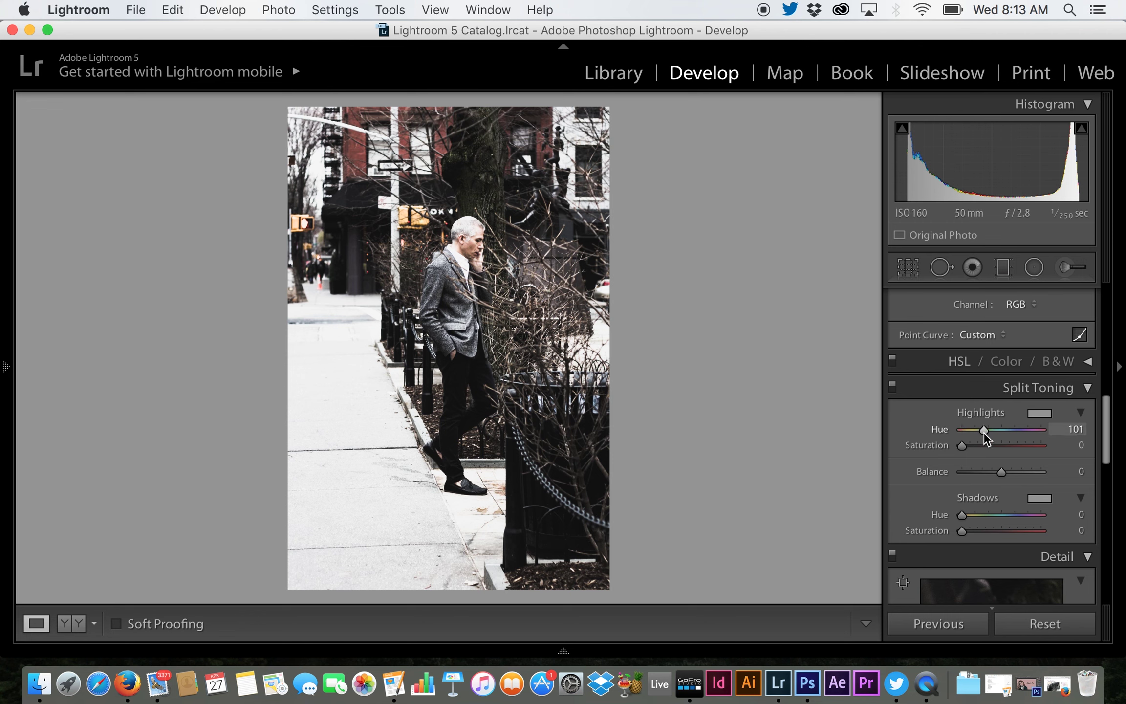
{"action": "left_click", "coordinate": [979, 429]}
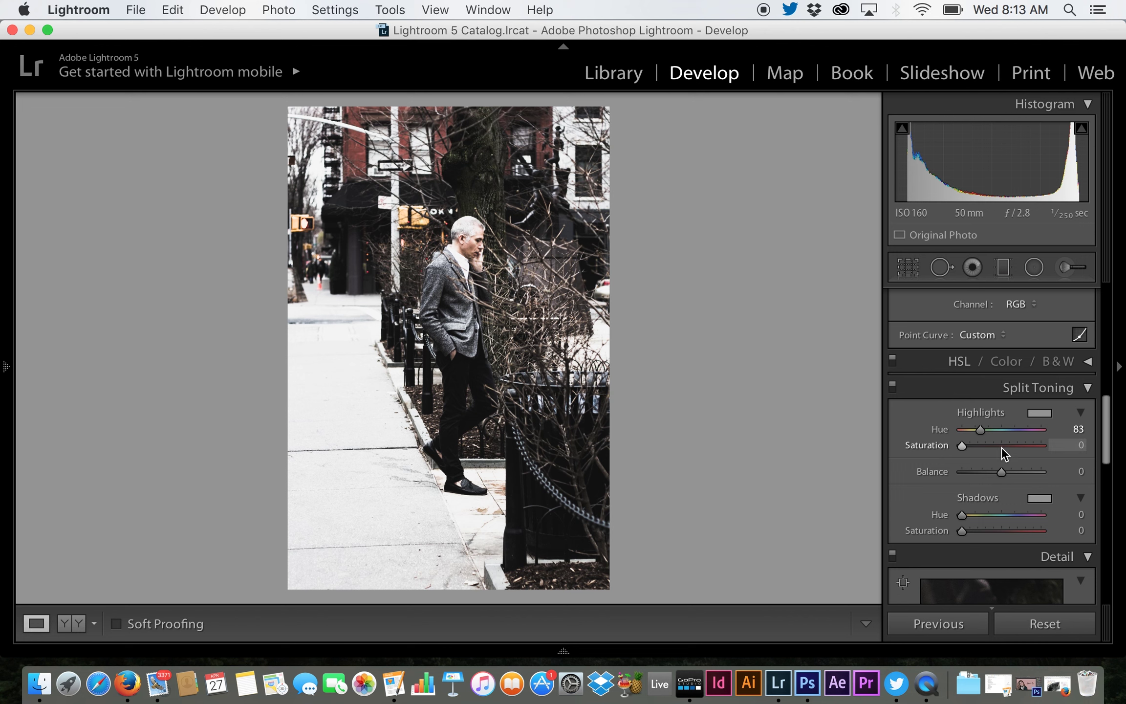
{"action": "left_click", "coordinate": [994, 445]}
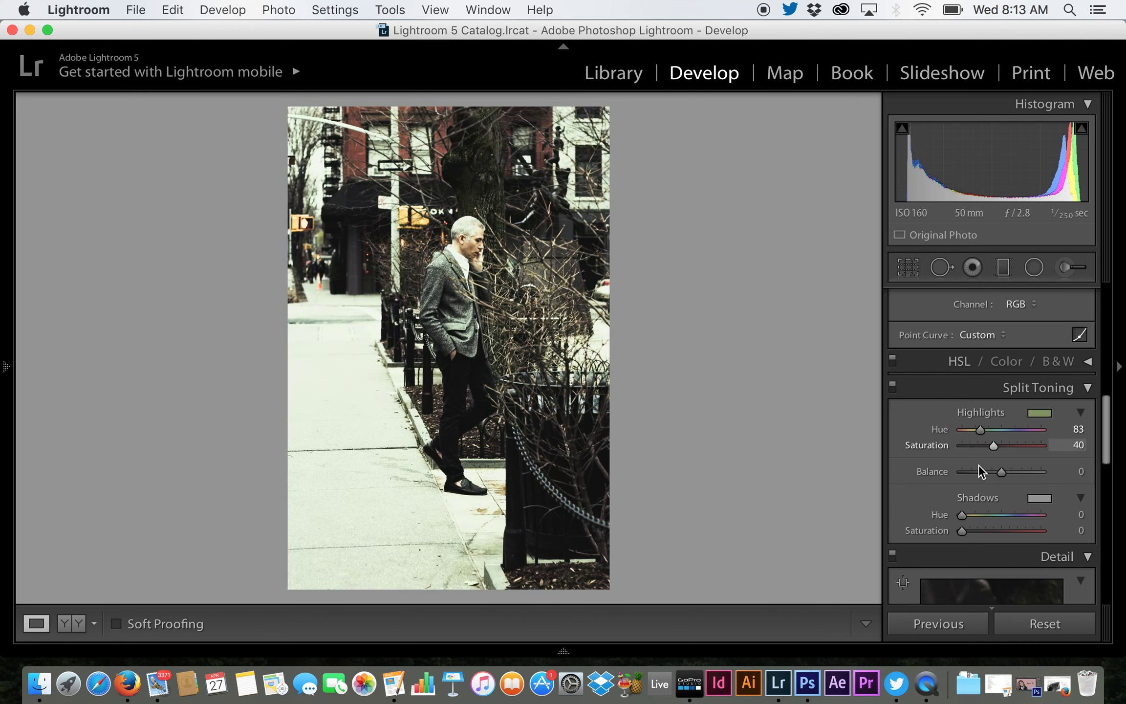
{"action": "left_click", "coordinate": [1018, 514]}
{"action": "left_click", "coordinate": [984, 531]}
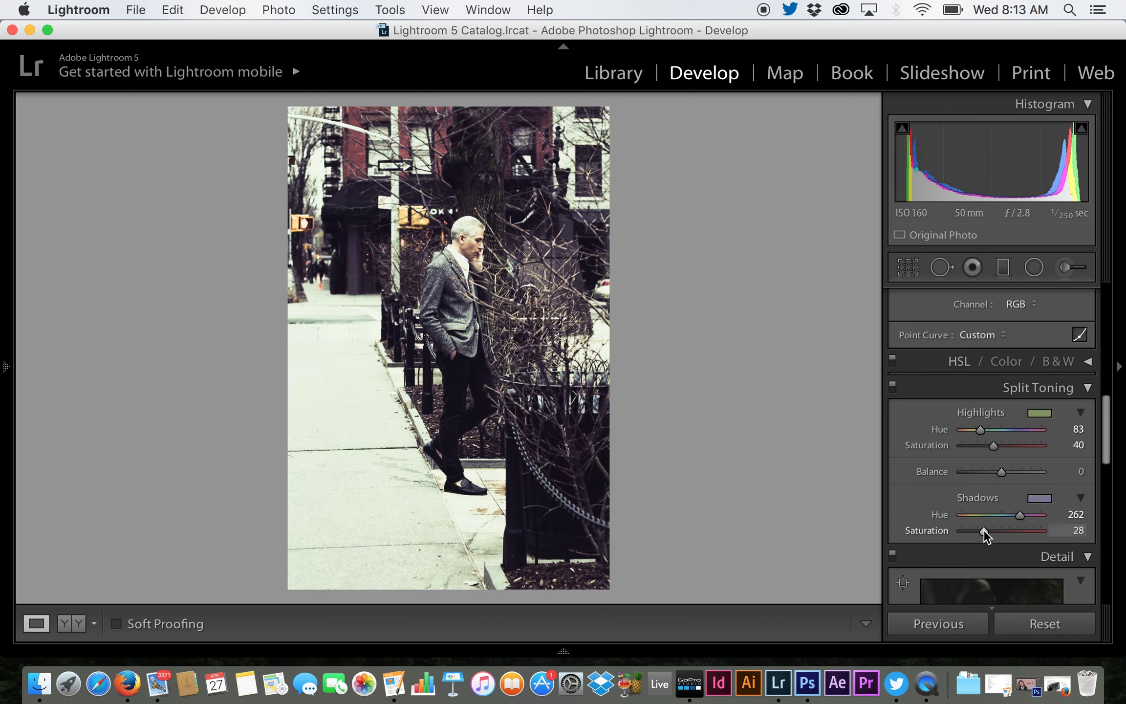
{"action": "left_click_drag", "start_coordinate": [983, 530], "coordinate": [989, 531]}
{"action": "left_click", "coordinate": [988, 530]}
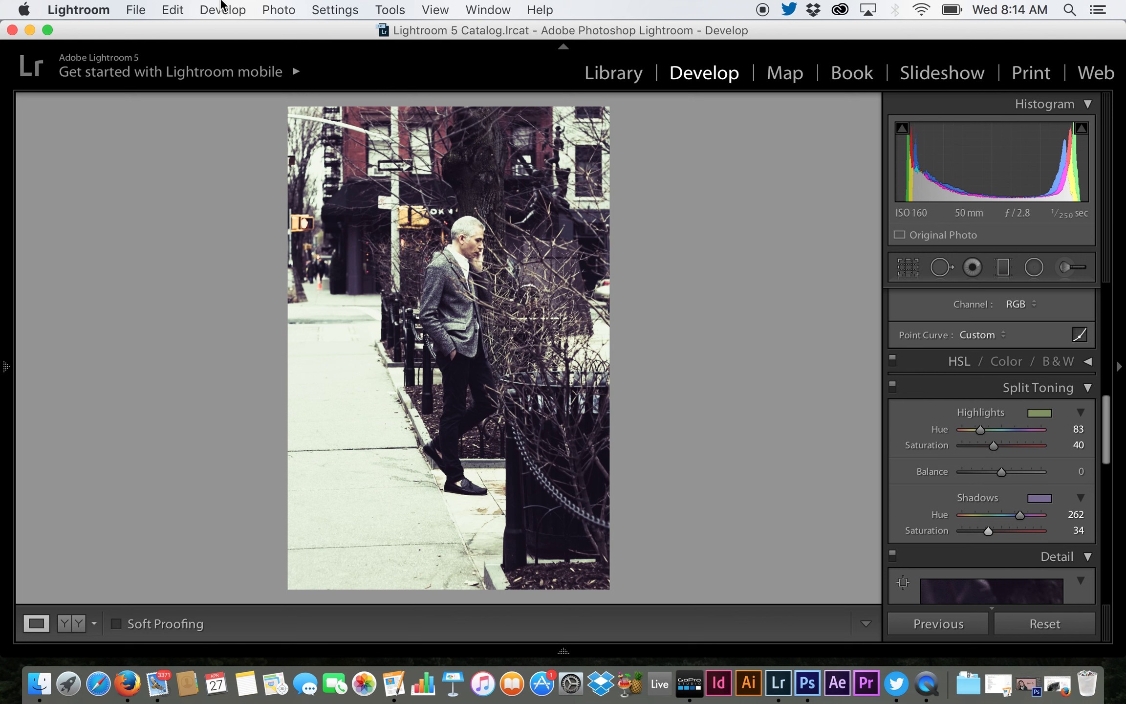
Undo all the split toning changes to the highlights and shadows
{"action": "key", "text": "super+z"}
{"action": "key", "text": "super+z"}
{"action": "key", "text": "super+z"}
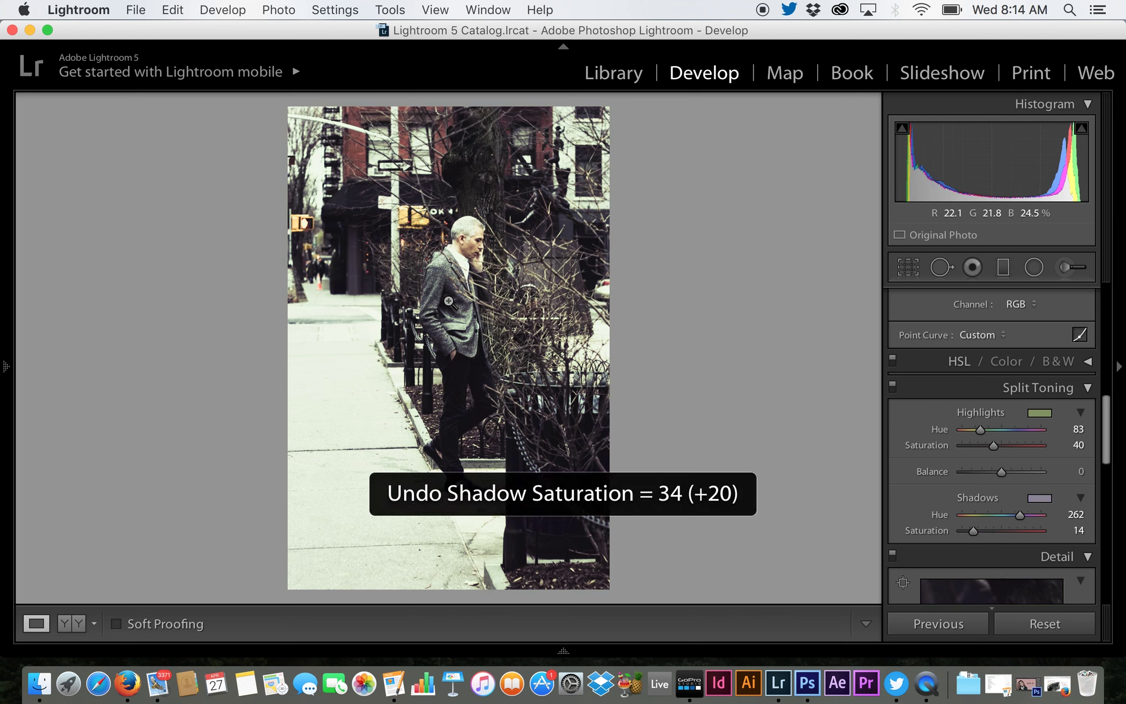
{"action": "key", "text": "super+z"}
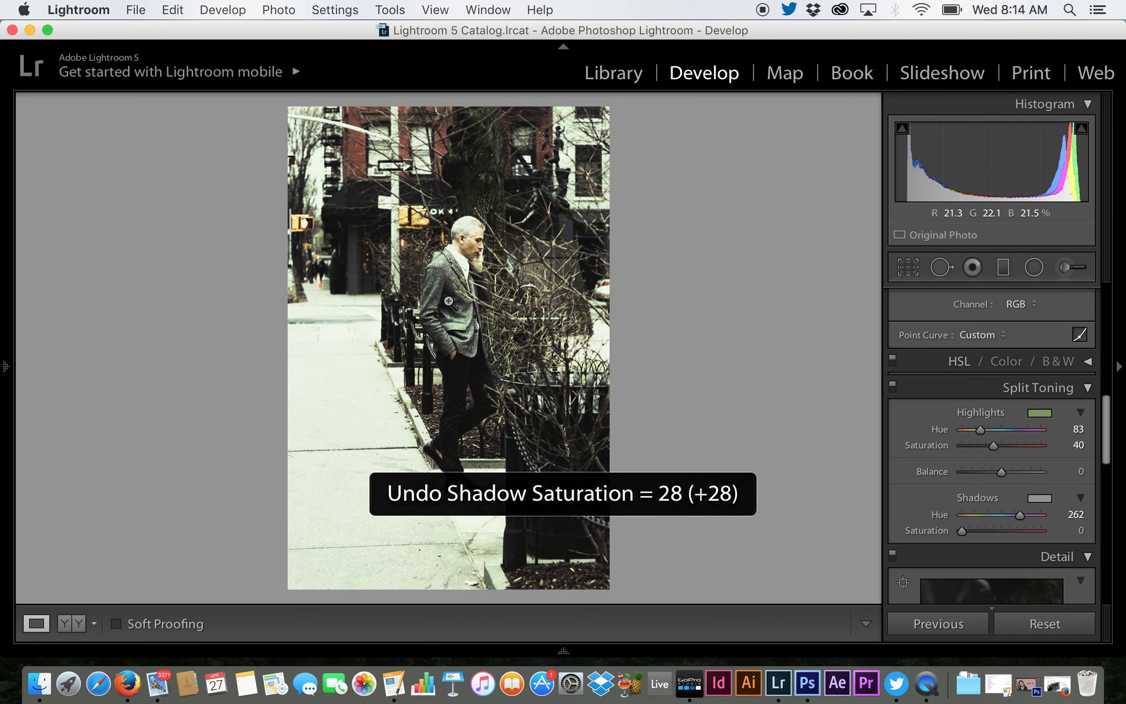
{"action": "key", "text": "super+z"}
{"action": "key", "text": "super+z"}
{"action": "key", "text": "super+z"}
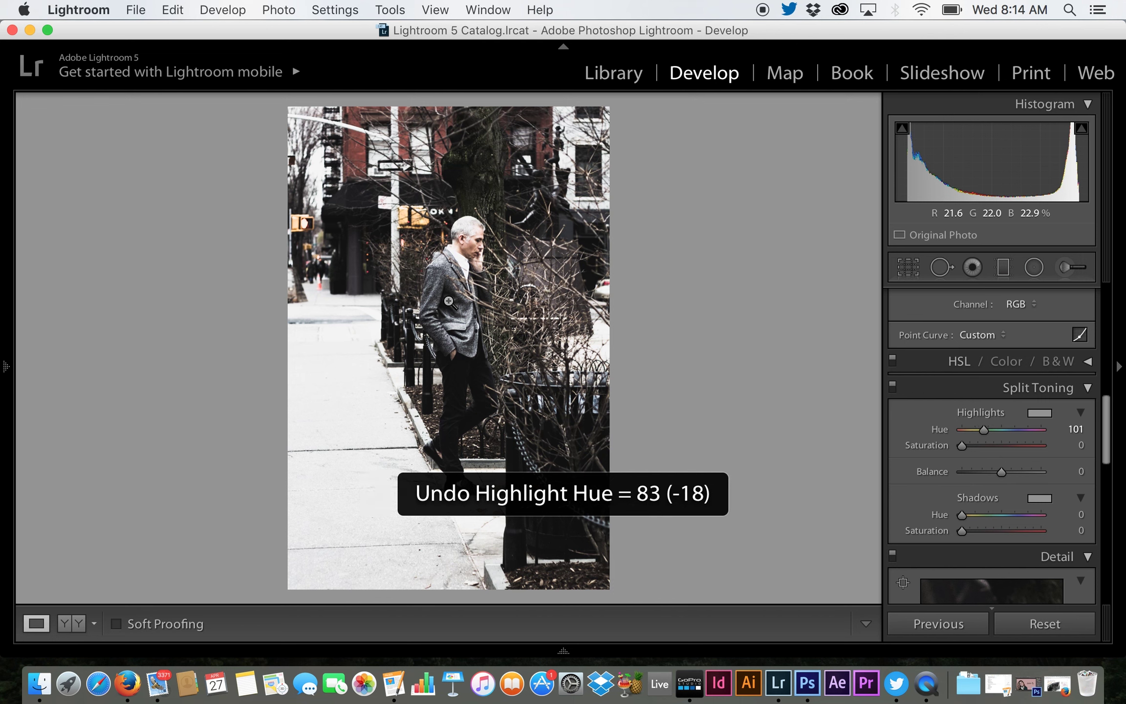
{"action": "key", "text": "super+z"}
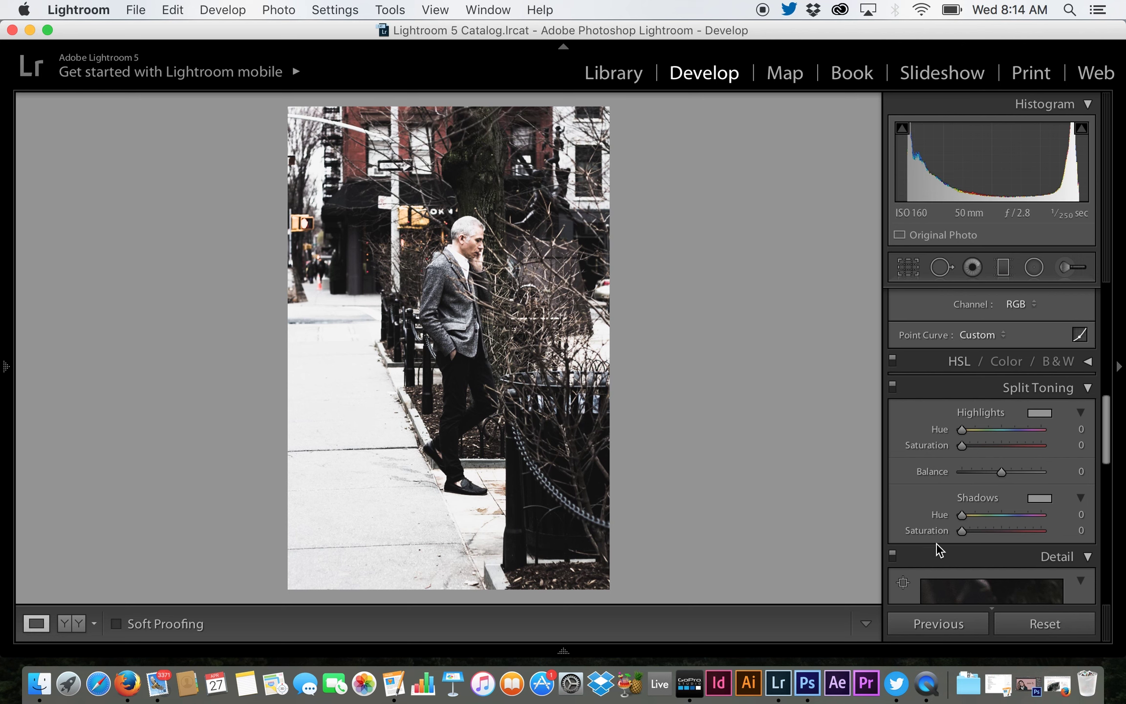
Try the AZOD_STYLESET_NOISE REDUCTION preset while zoomed in on the man's face, and undo it
{"action": "scroll", "coordinate": [934, 545], "scroll_direction": "down", "scroll_amount": 5}
{"action": "scroll", "coordinate": [934, 545], "scroll_direction": "down", "scroll_amount": 5}
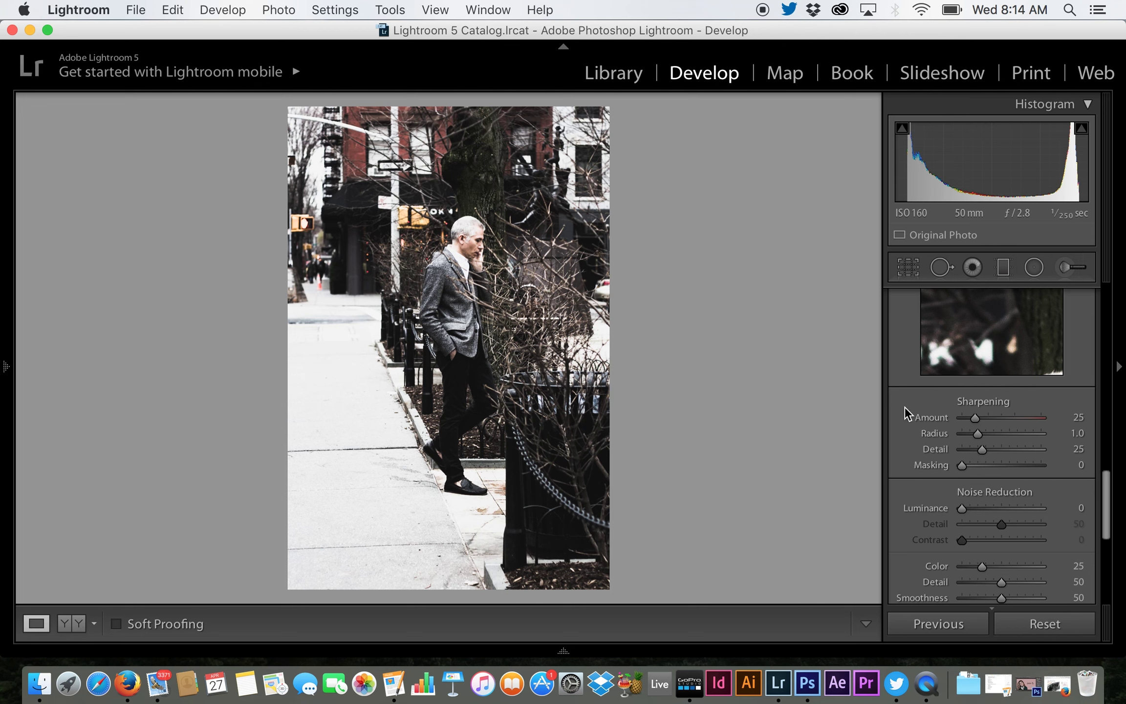
{"action": "scroll", "coordinate": [905, 412], "scroll_direction": "up", "scroll_amount": 3}
{"action": "scroll", "coordinate": [904, 412], "scroll_direction": "down", "scroll_amount": 2}
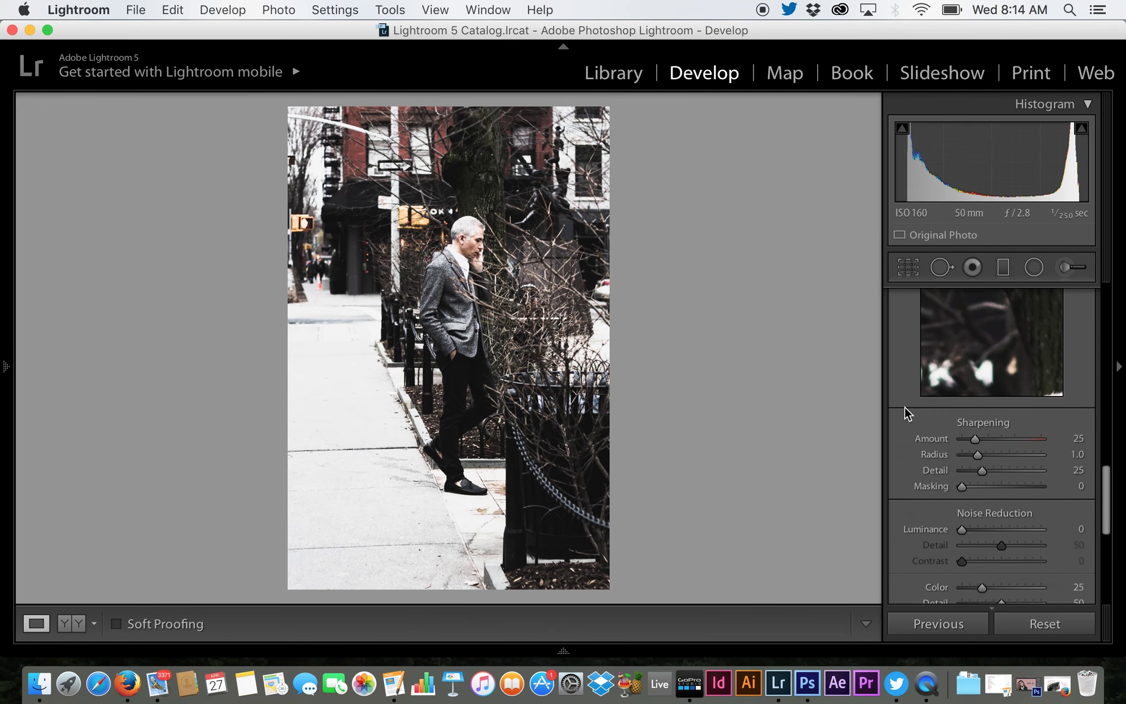
{"action": "mouse_move", "coordinate": [2, 366]}
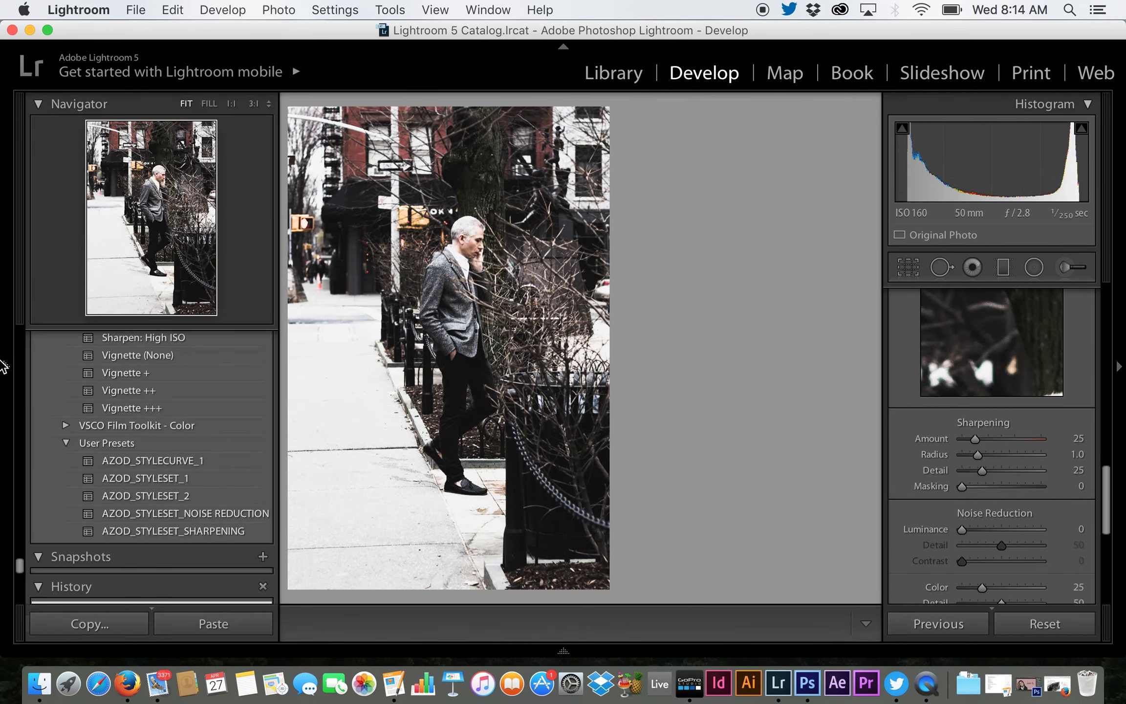
{"action": "left_click", "coordinate": [471, 250]}
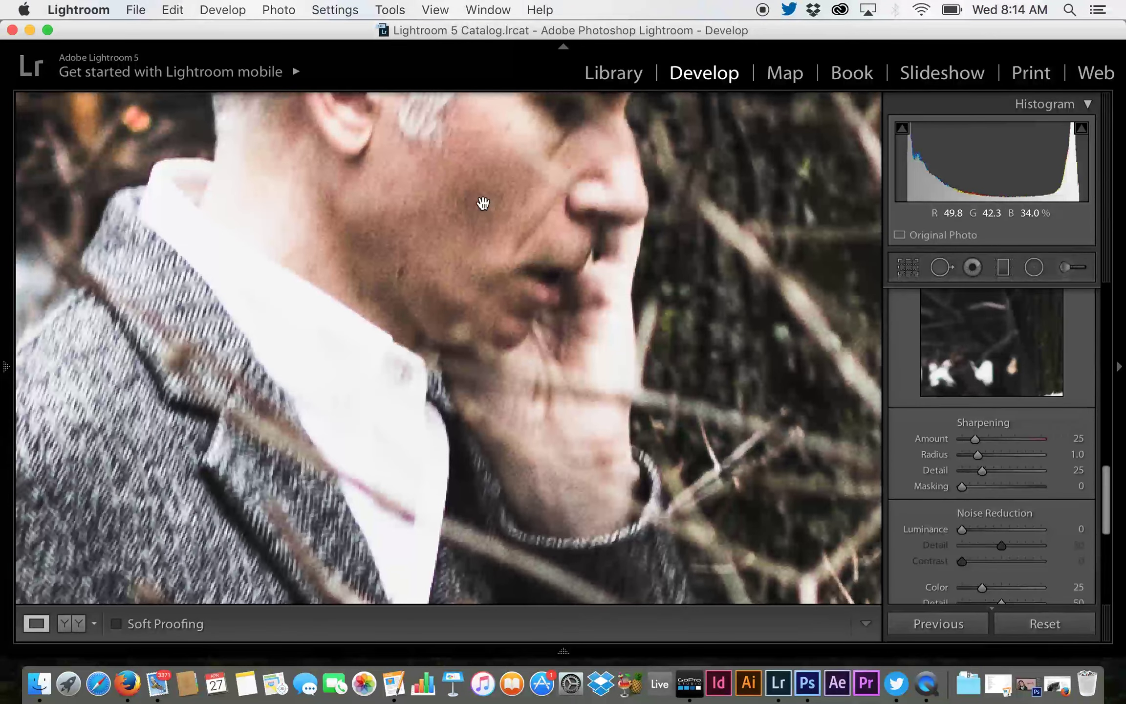
{"action": "left_click_drag", "start_coordinate": [483, 202], "coordinate": [433, 415]}
{"action": "mouse_move", "coordinate": [3, 382]}
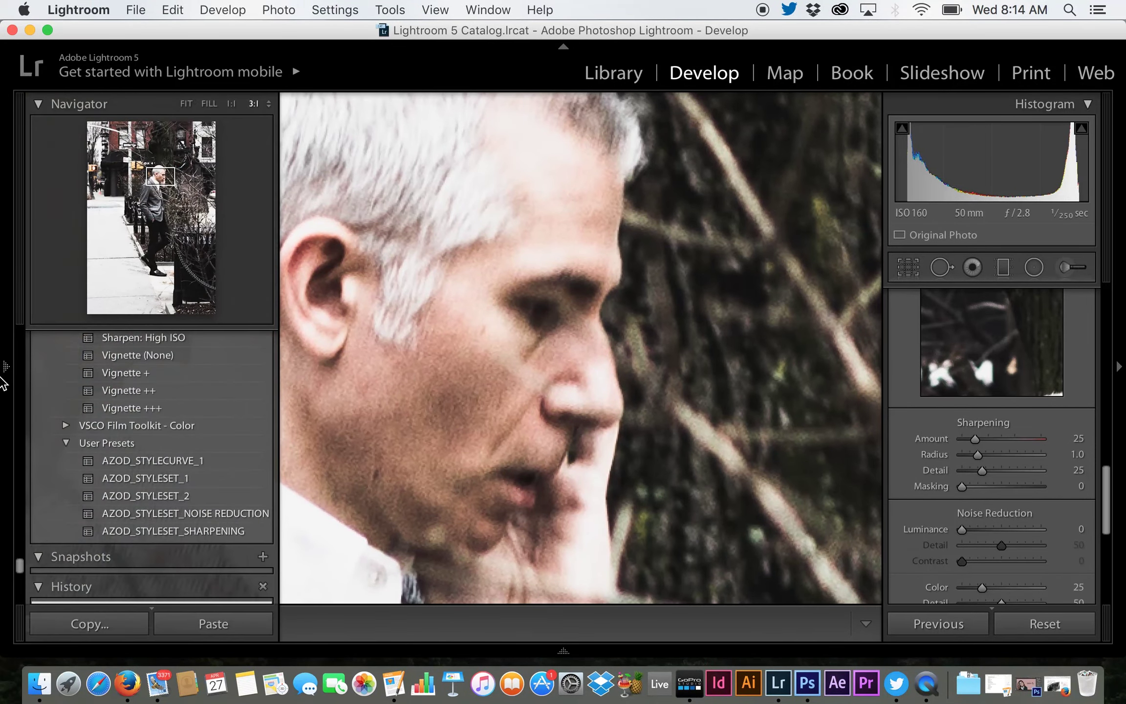
{"action": "left_click", "coordinate": [147, 515]}
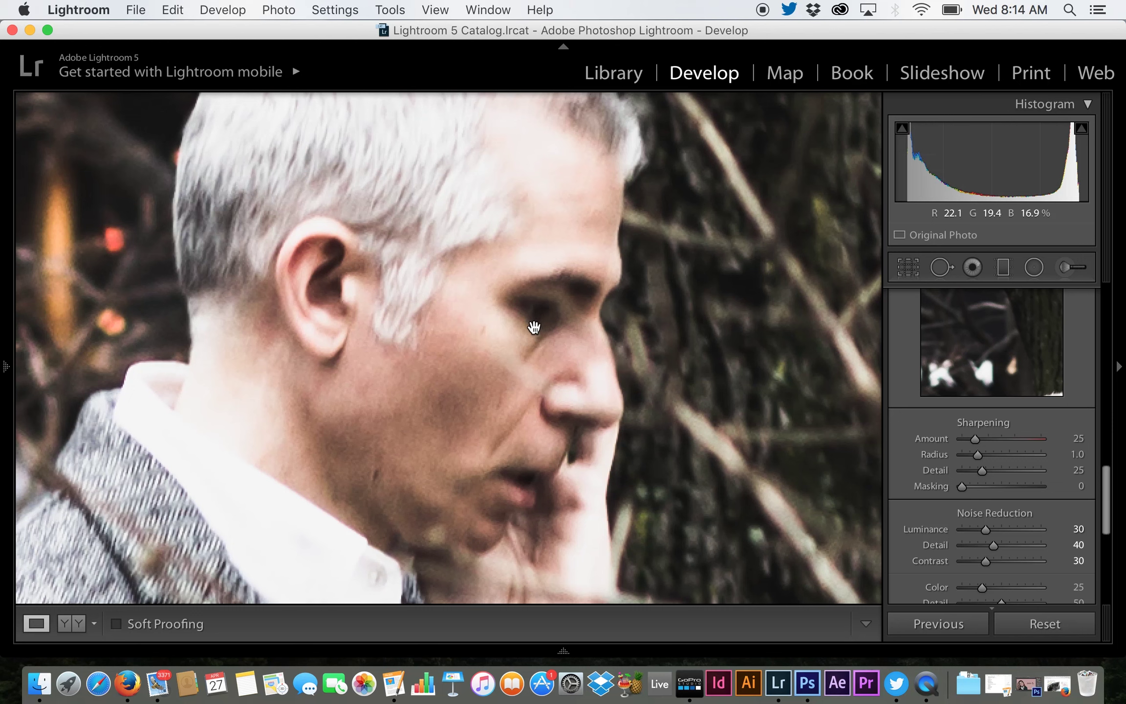
{"action": "key", "text": "super+z"}
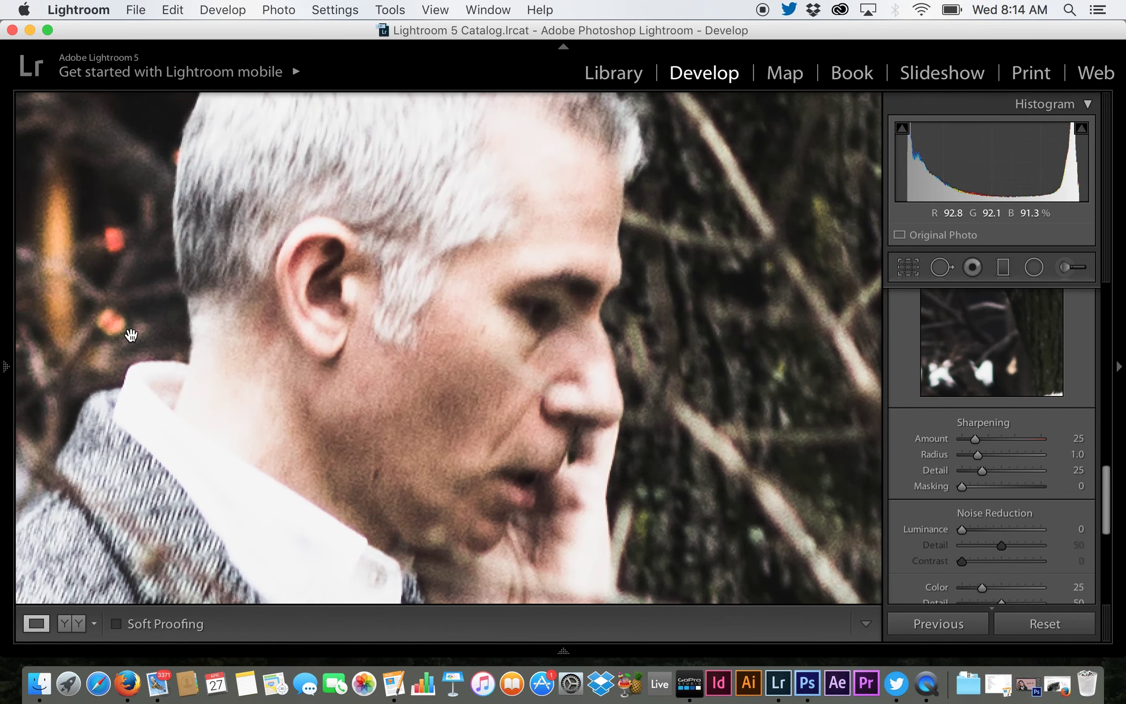
Apply the AZOD_STYLESET_SHARPENING preset, undoing and reapplying it to compare the effect on the man's face
{"action": "mouse_move", "coordinate": [4, 367]}
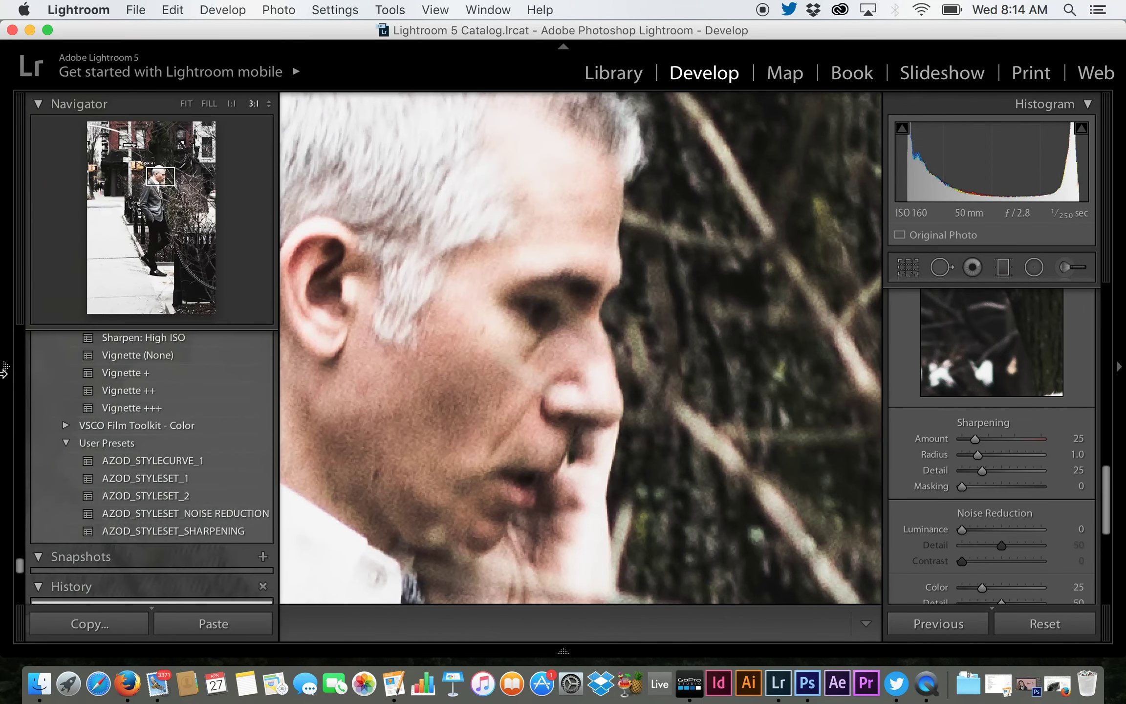
{"action": "left_click", "coordinate": [186, 533]}
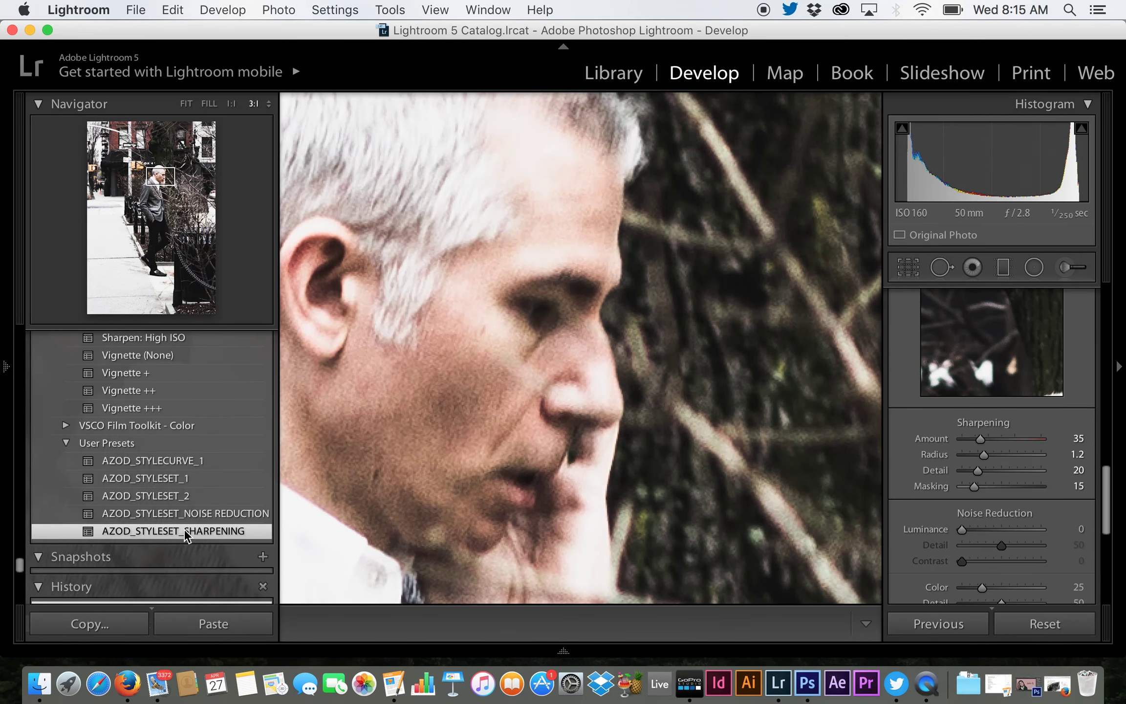
{"action": "key", "text": "super+z"}
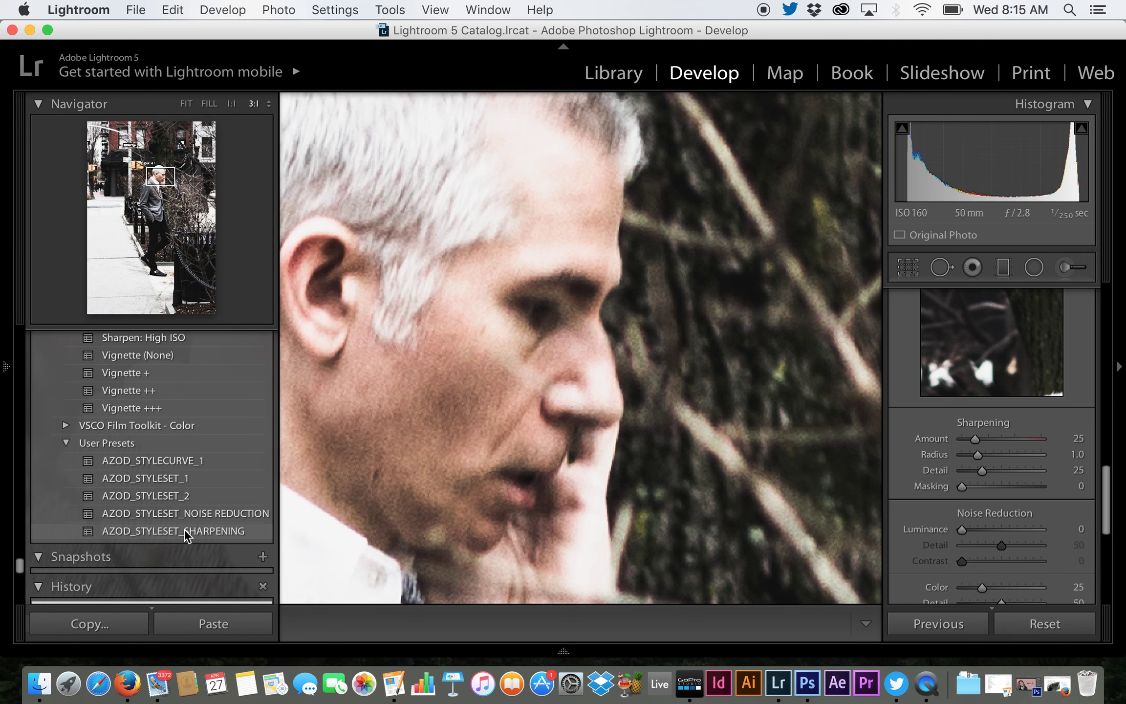
{"action": "left_click", "coordinate": [159, 530]}
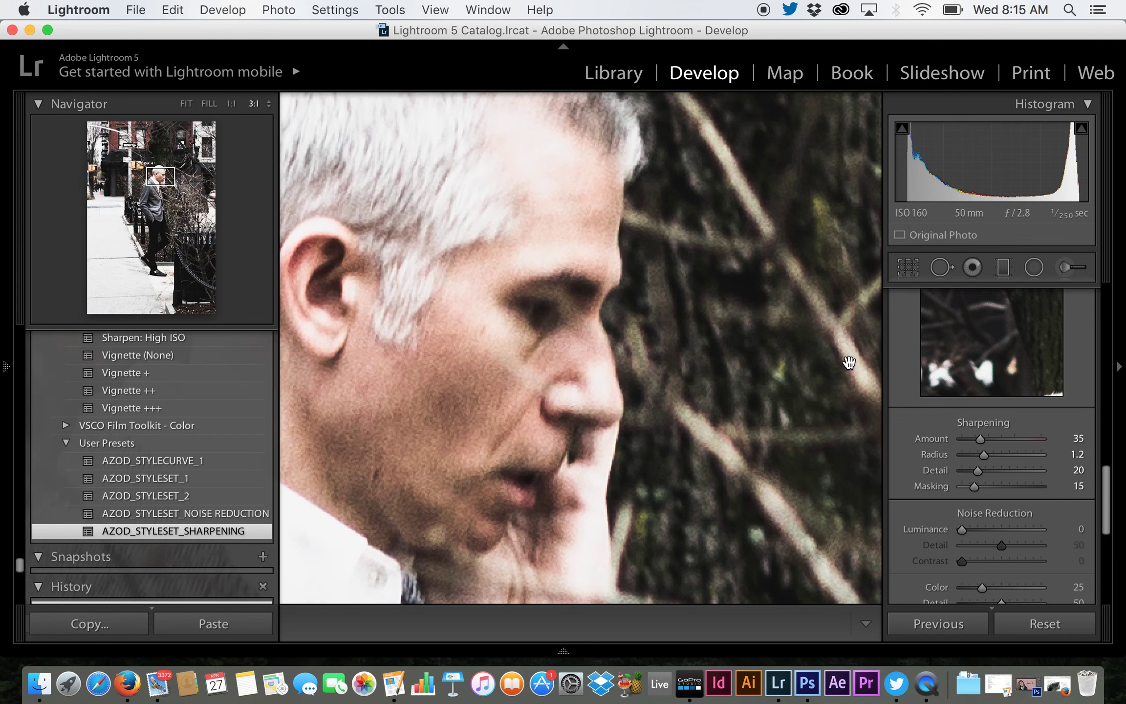
{"action": "left_click", "coordinate": [578, 398]}
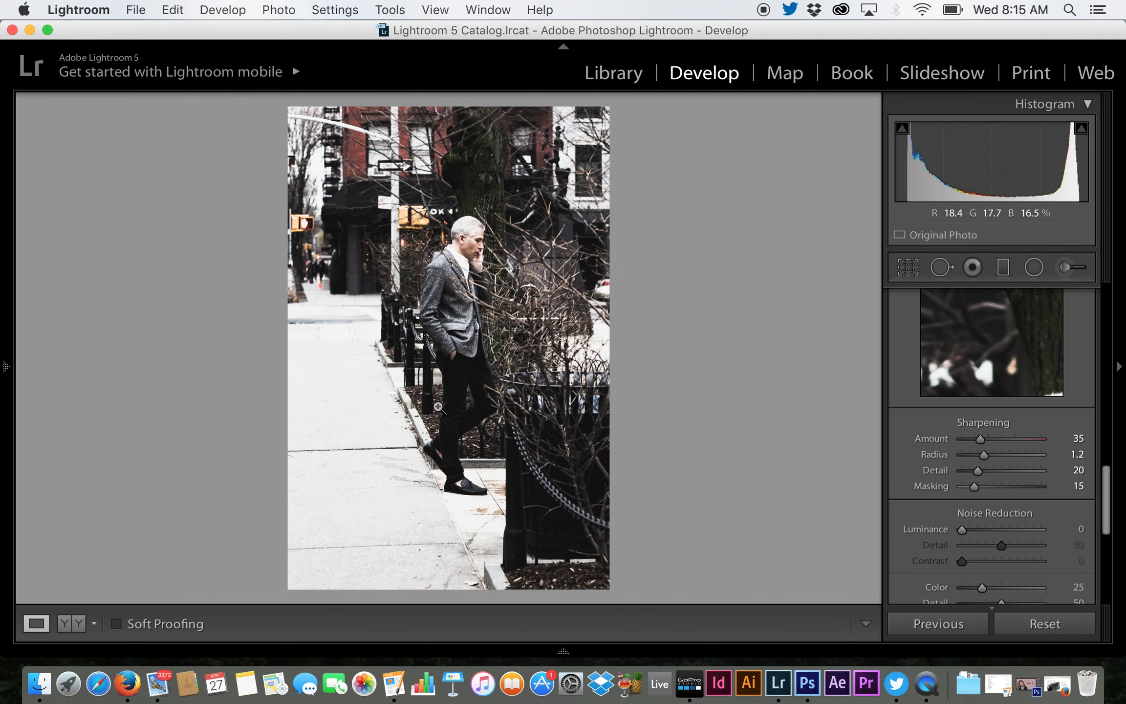
Zoom in on the man's face and set the sharpening Radius to 1.4, Detail to 27 and Masking to 26
{"action": "left_click", "coordinate": [474, 240]}
{"action": "left_click_drag", "start_coordinate": [491, 222], "coordinate": [492, 391]}
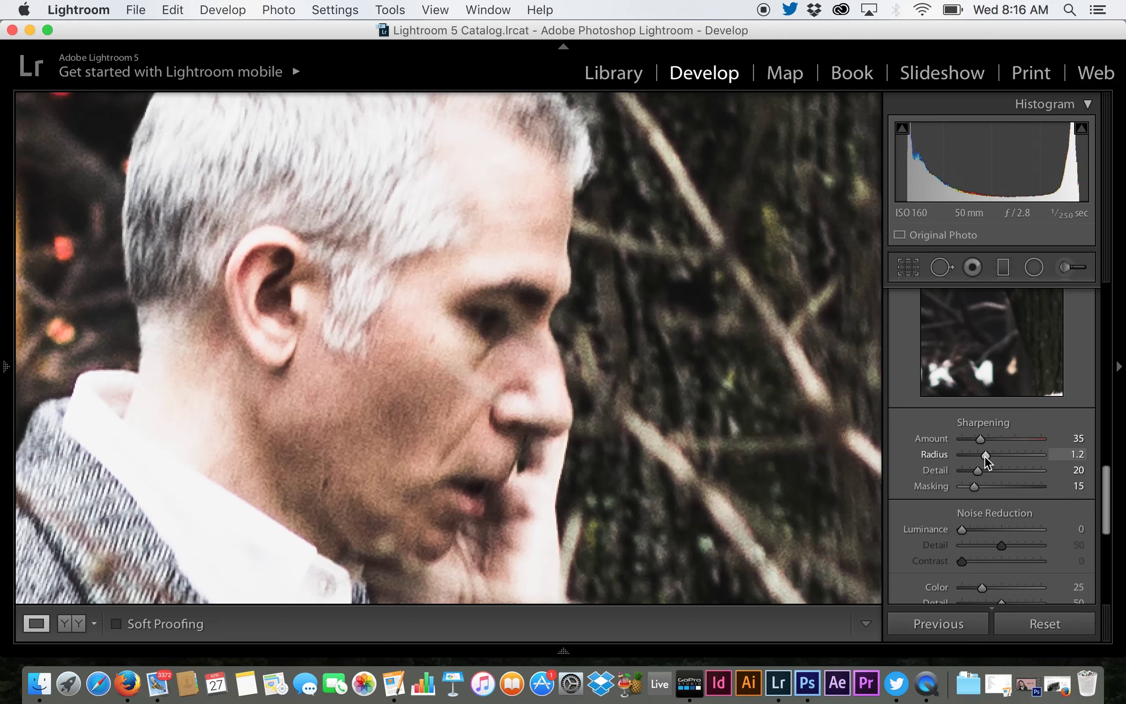
{"action": "left_click_drag", "start_coordinate": [988, 455], "coordinate": [990, 456]}
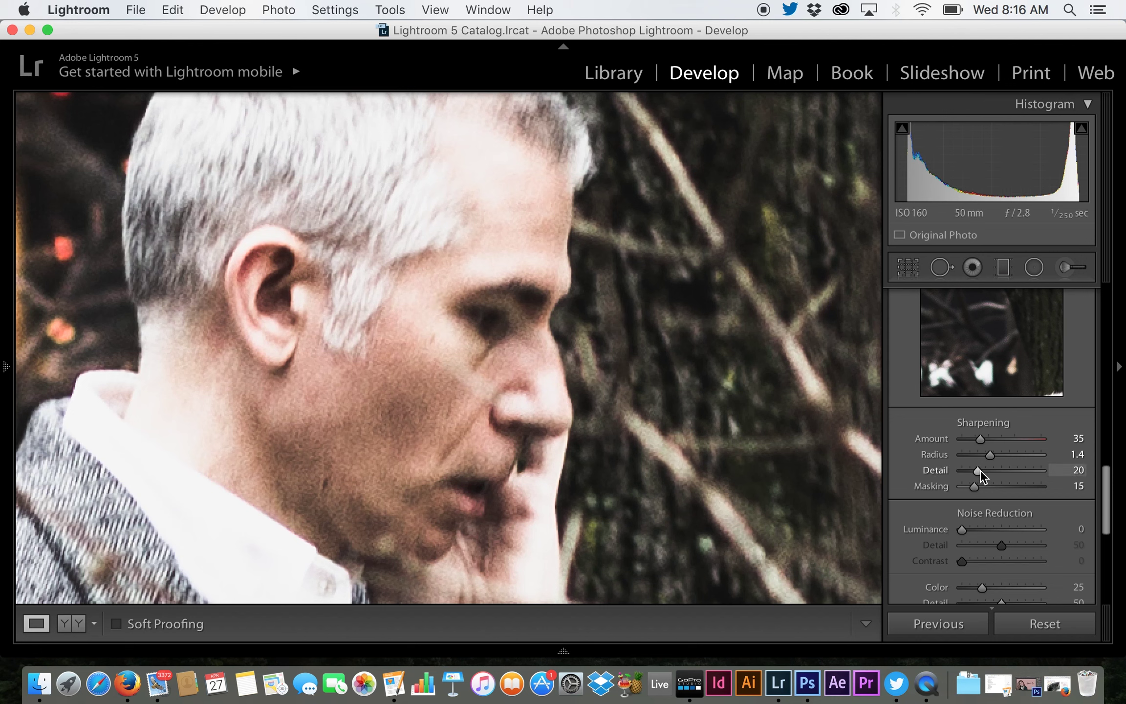
{"action": "mouse_move", "coordinate": [980, 469]}
{"action": "left_mouse_down"}
{"action": "mouse_move", "coordinate": [1015, 470]}
{"action": "mouse_move", "coordinate": [983, 477]}
{"action": "left_mouse_up"}
{"action": "left_click_drag", "start_coordinate": [984, 473], "coordinate": [985, 486]}
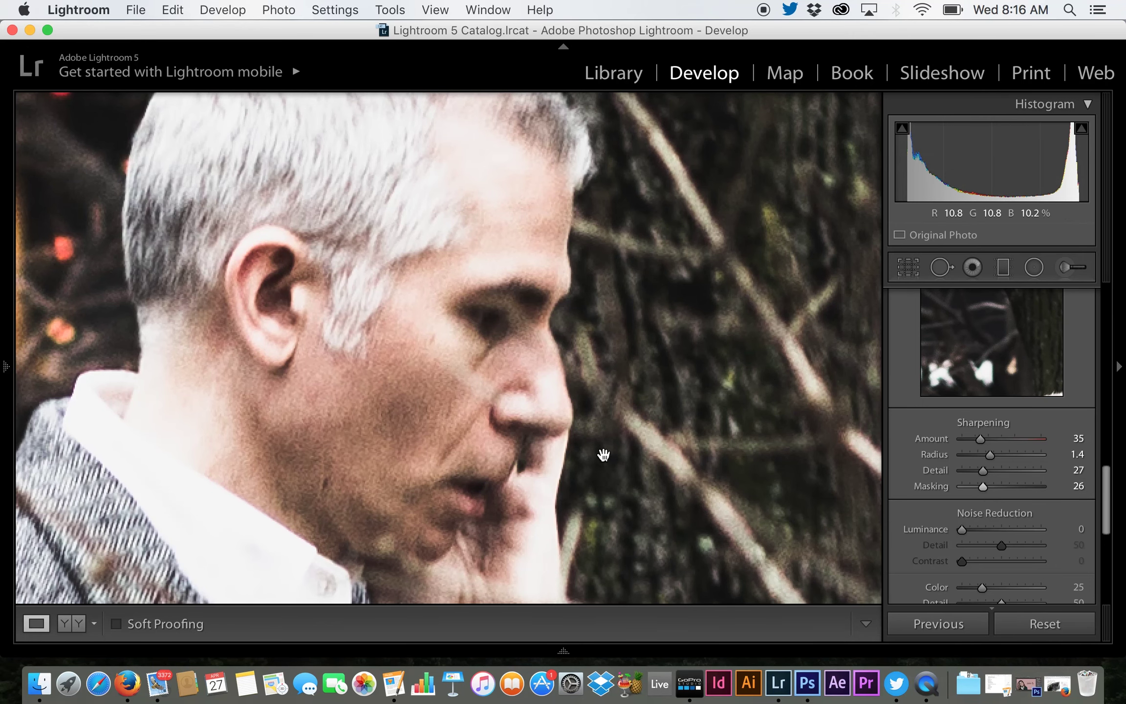
Try the AZOD_STYLESET_NOISE REDUCTION preset on top of the adjusted sharpening, compare the face at close and full view, and undo the preset
{"action": "mouse_move", "coordinate": [4, 391]}
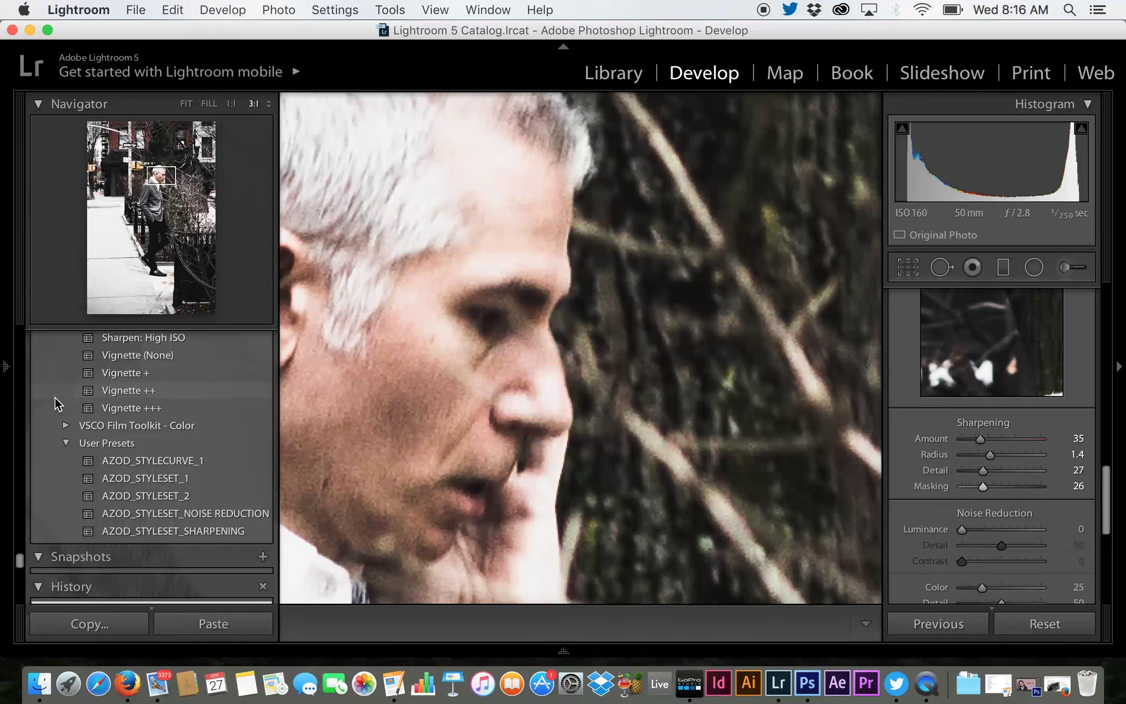
{"action": "left_click", "coordinate": [145, 513]}
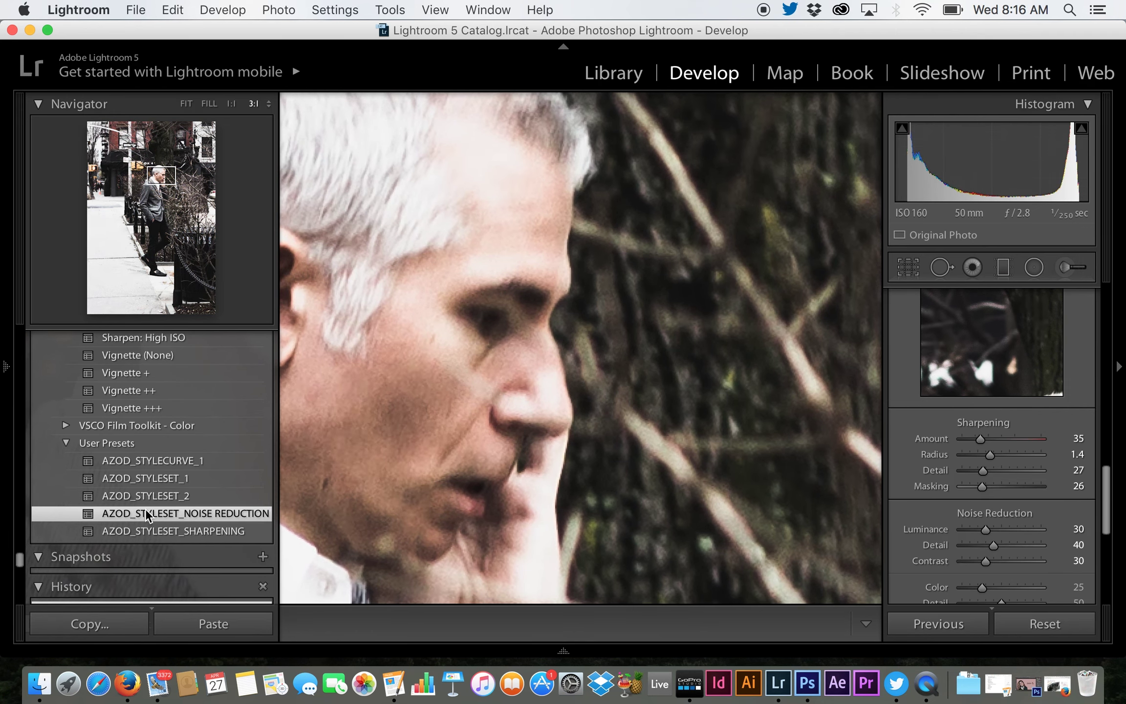
{"action": "key", "text": "F7"}
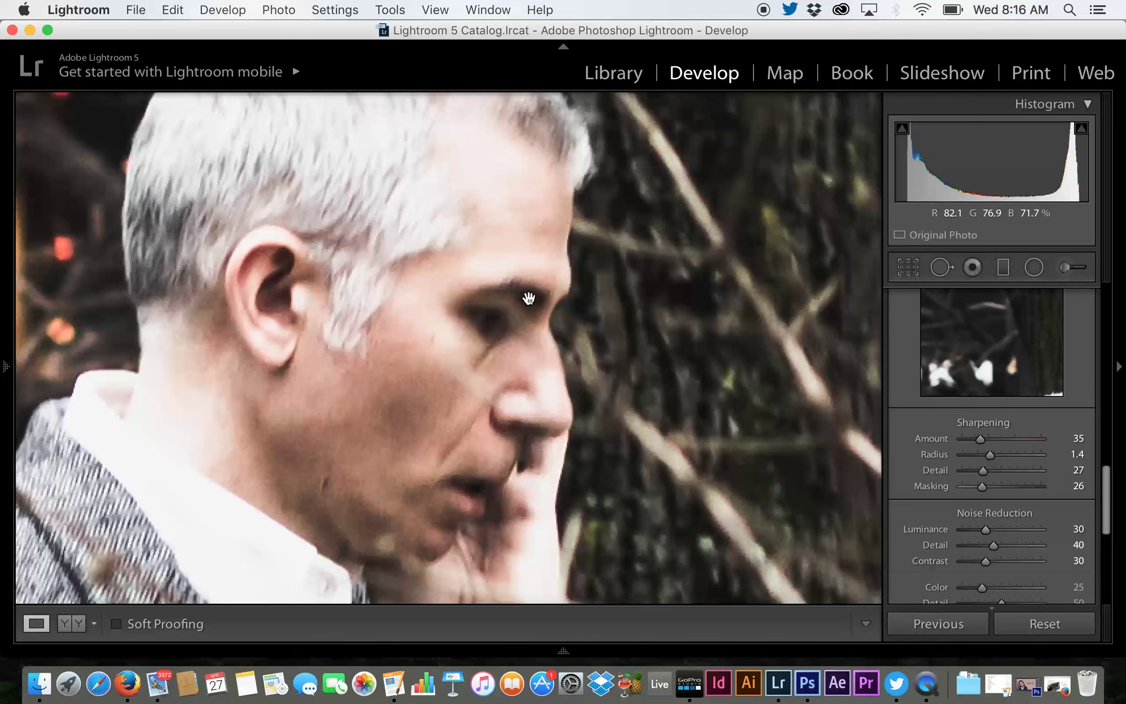
{"action": "left_click", "coordinate": [441, 391]}
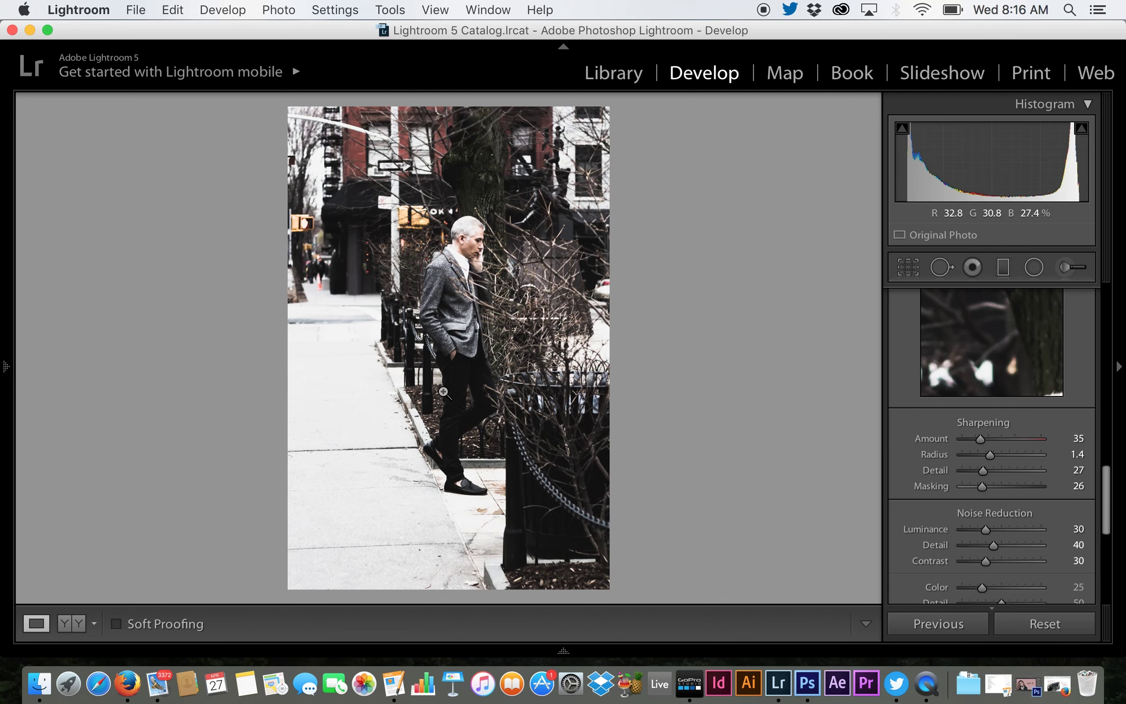
{"action": "left_click", "coordinate": [482, 235]}
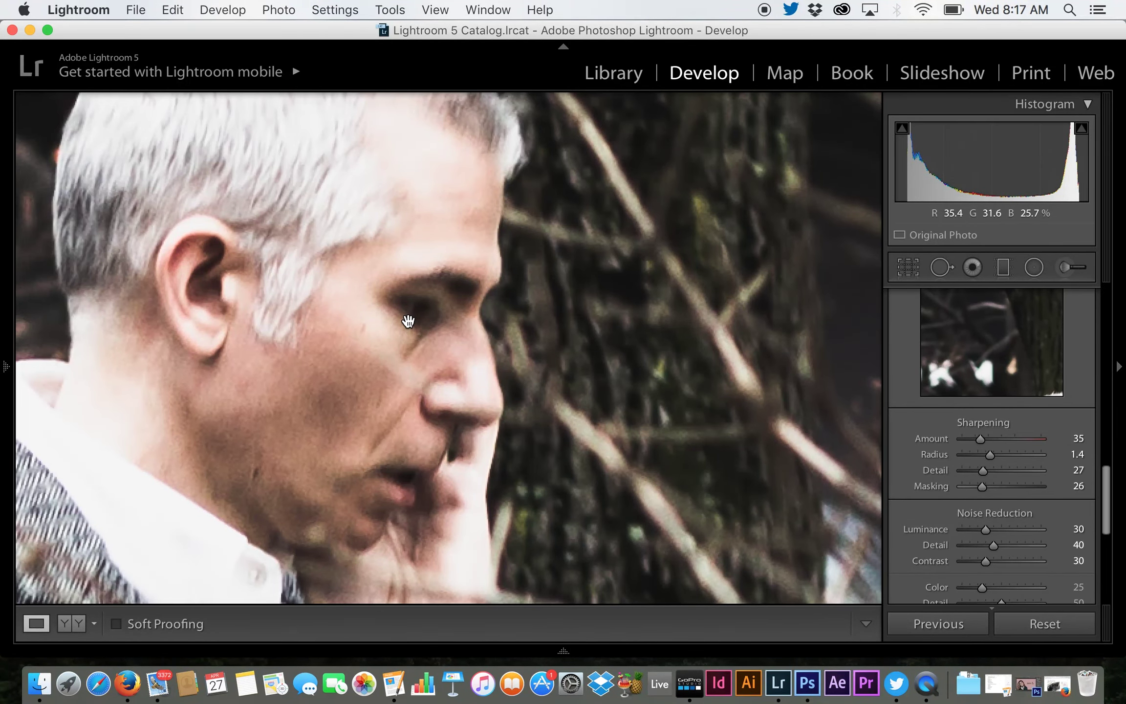
{"action": "key", "text": "super+z"}
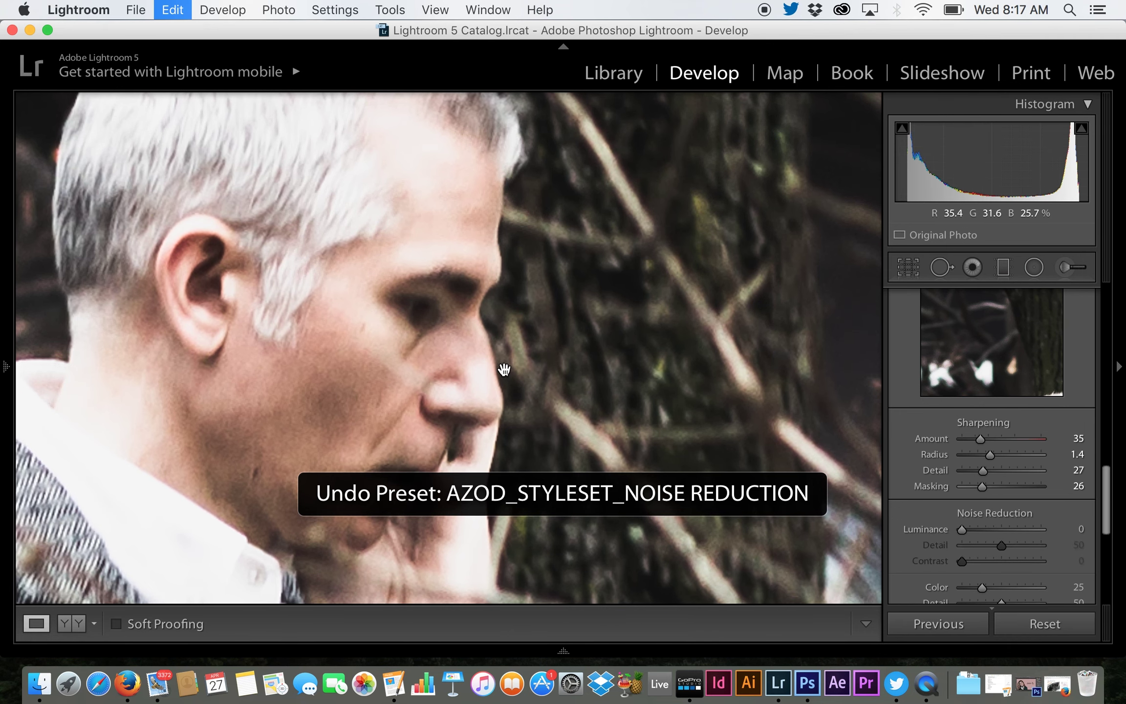
{"action": "left_click", "coordinate": [432, 335]}
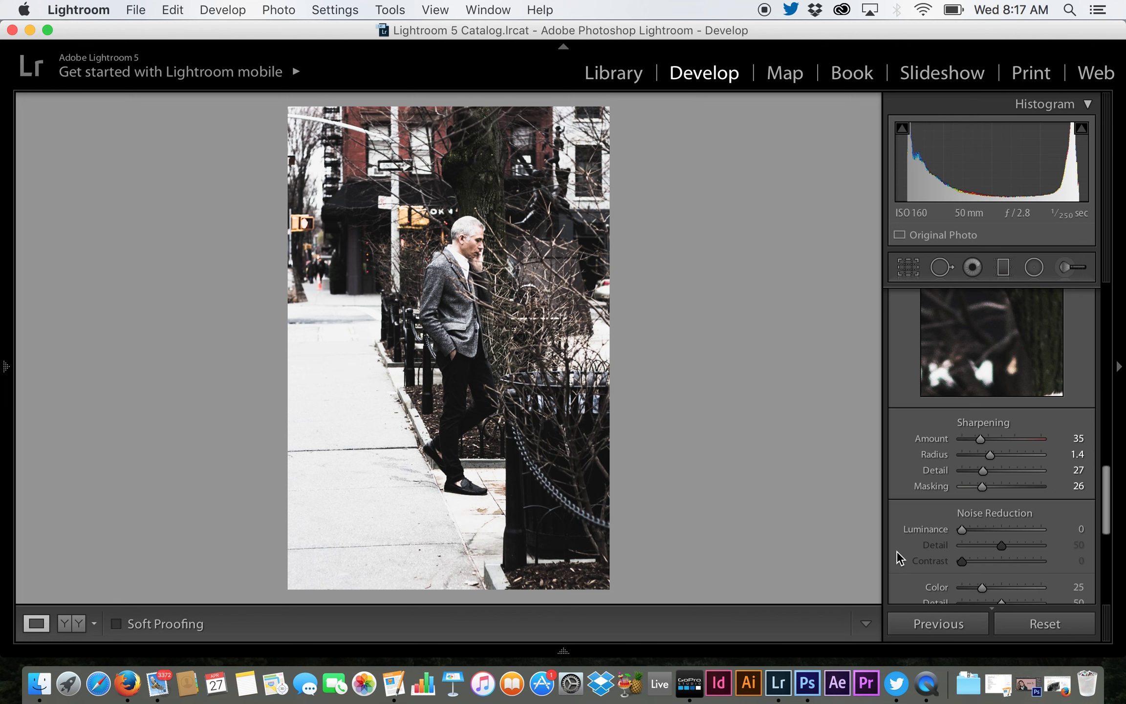
Review the basic Lens Corrections options and examine the jacket's shoulder and the brick wall behind the branches up close
{"action": "scroll", "coordinate": [896, 552], "scroll_direction": "down", "scroll_amount": 5}
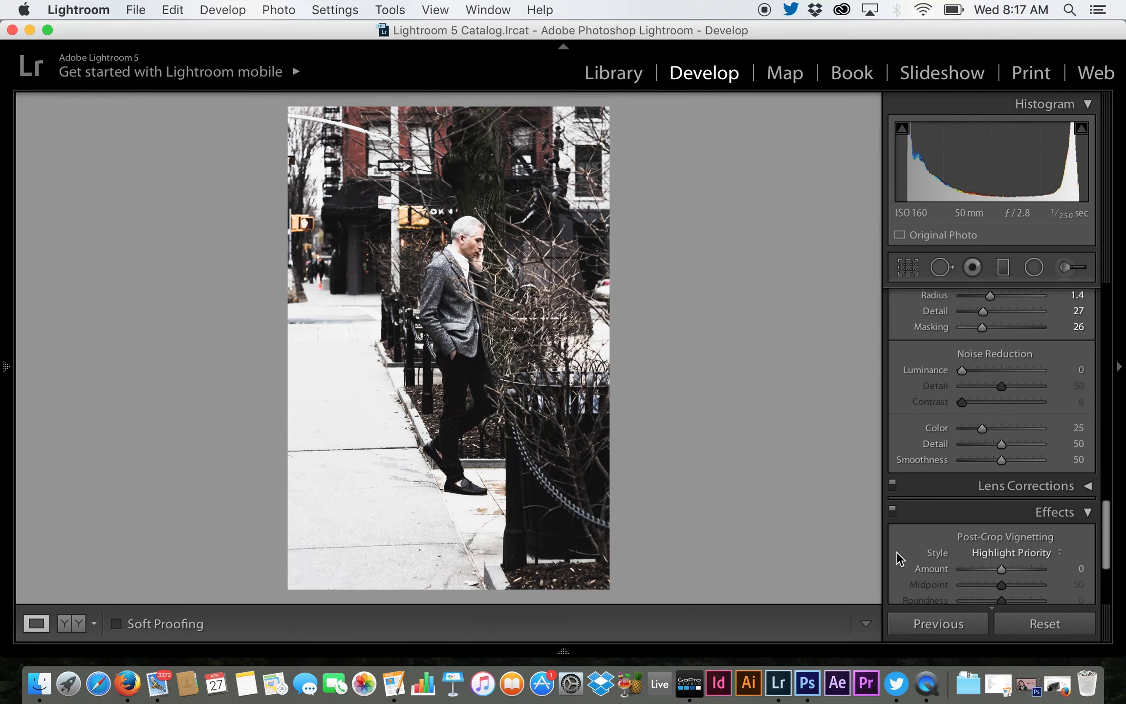
{"action": "scroll", "coordinate": [897, 552], "scroll_direction": "down", "scroll_amount": 1}
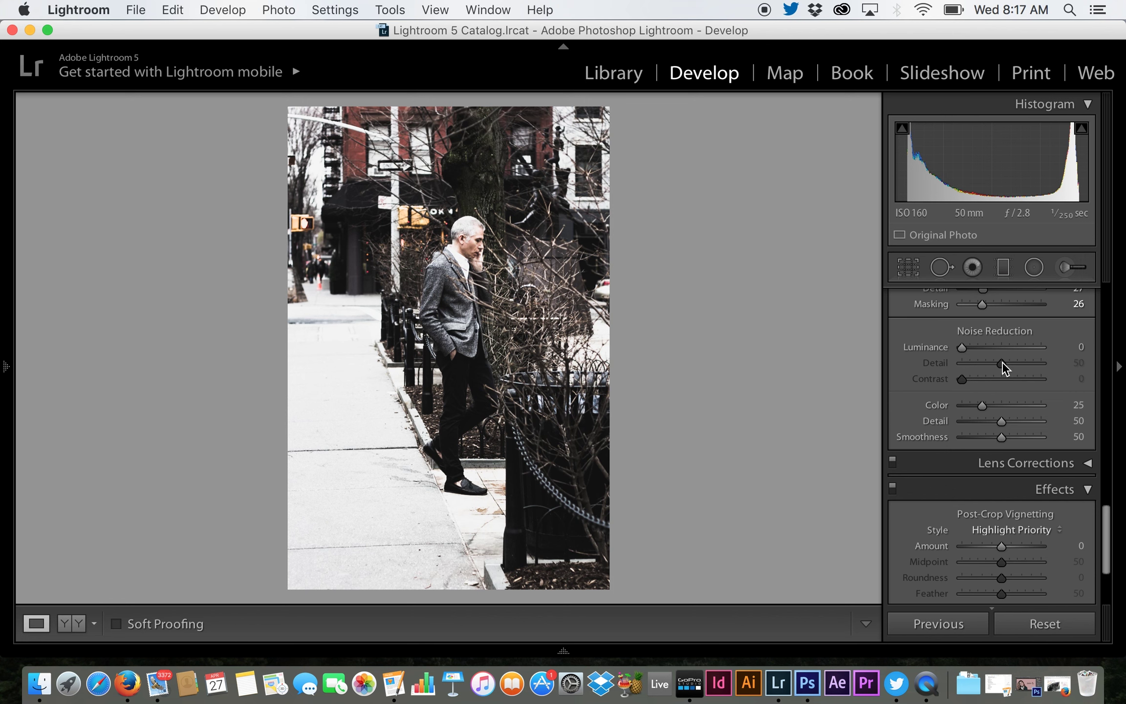
{"action": "left_click", "coordinate": [1089, 465]}
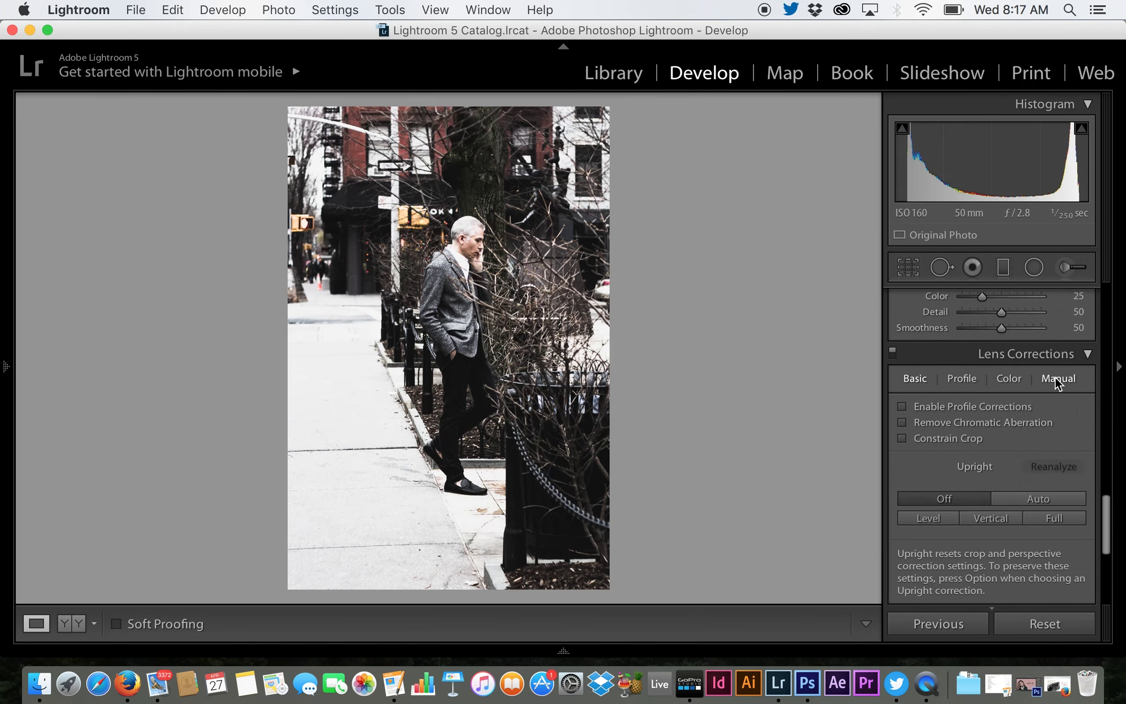
{"action": "scroll", "coordinate": [946, 501], "scroll_direction": "down", "scroll_amount": 2}
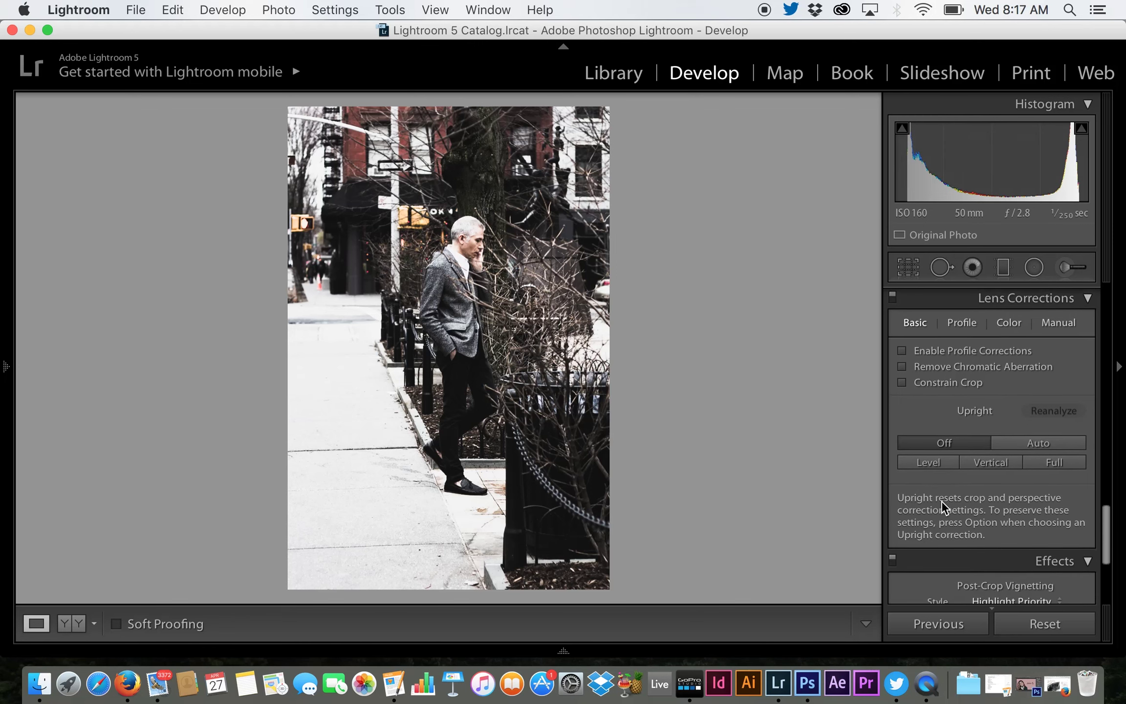
{"action": "scroll", "coordinate": [942, 500], "scroll_direction": "up", "scroll_amount": 1}
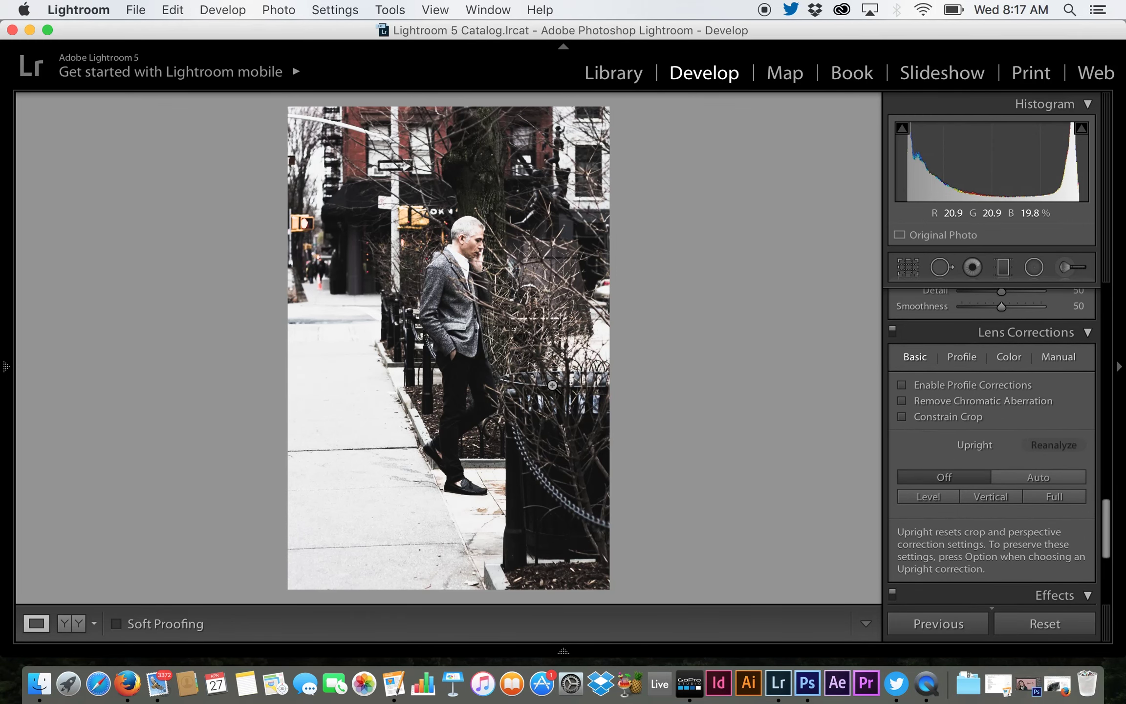
{"action": "left_click", "coordinate": [445, 274]}
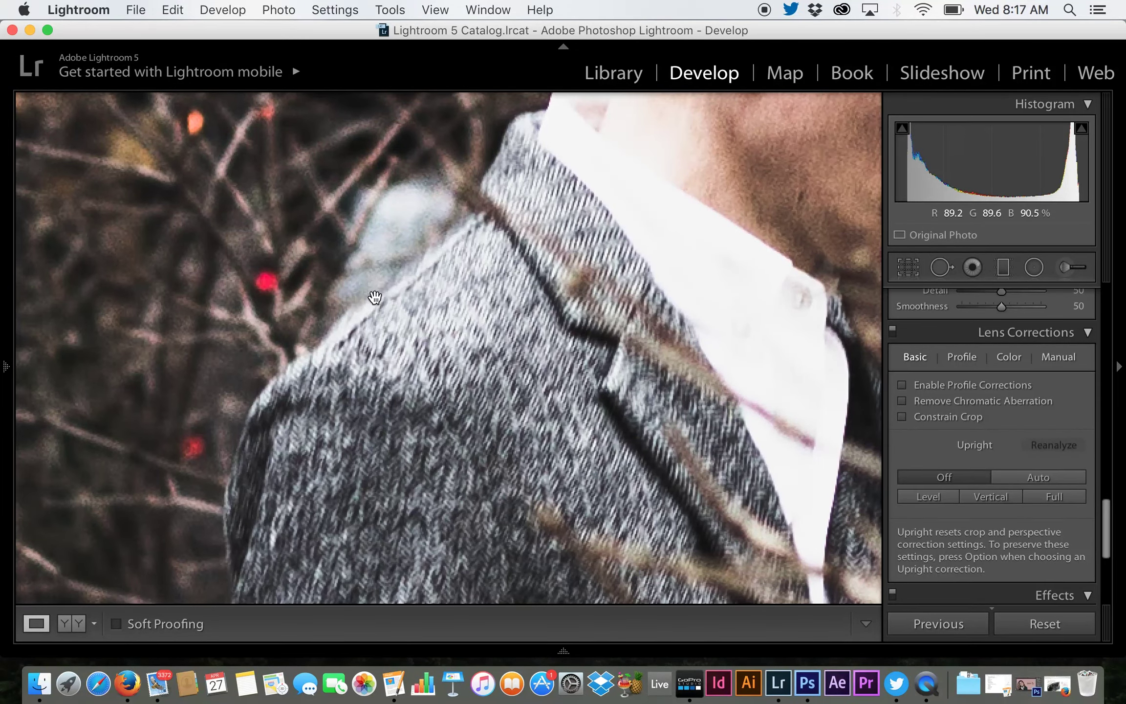
{"action": "left_click", "coordinate": [397, 275]}
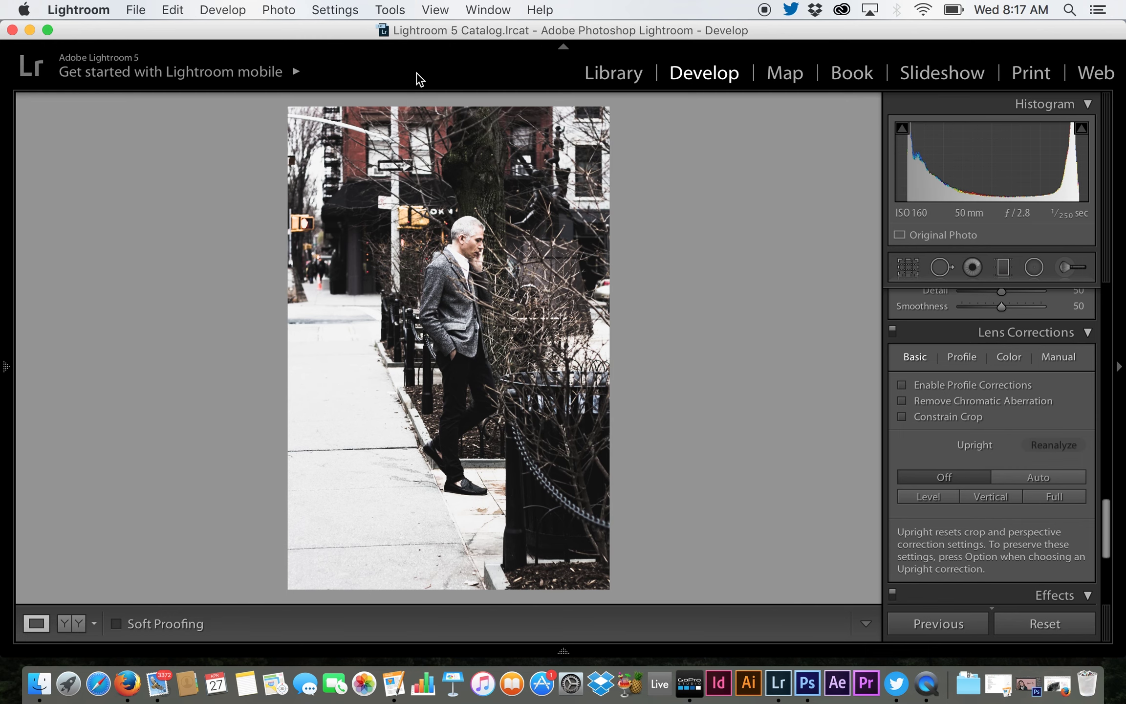
{"action": "left_click", "coordinate": [377, 134]}
{"action": "left_click_drag", "start_coordinate": [309, 262], "coordinate": [498, 251]}
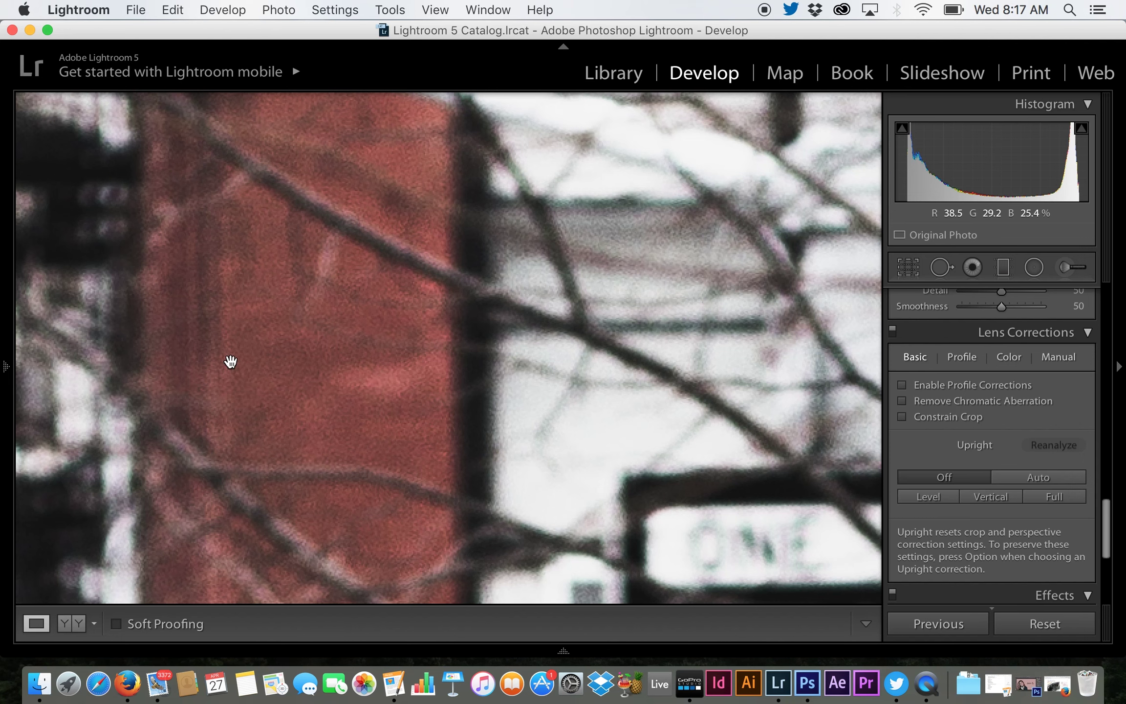
{"action": "left_click", "coordinate": [329, 361]}
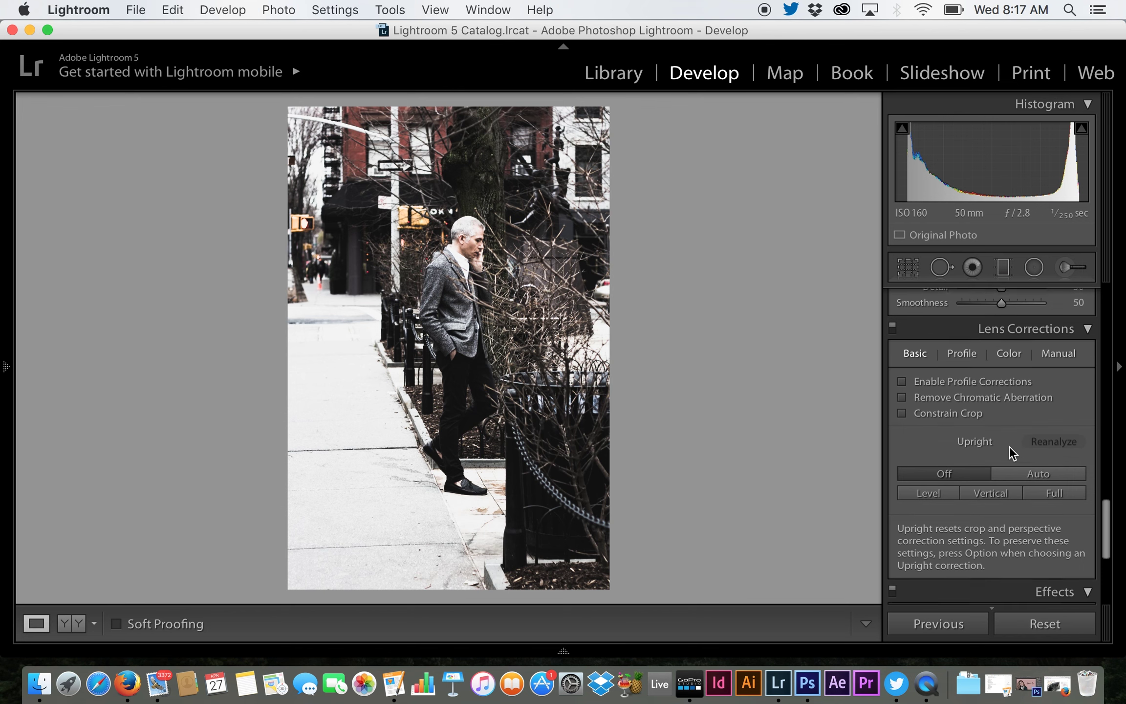
{"action": "scroll", "coordinate": [1010, 447], "scroll_direction": "down", "scroll_amount": 3}
{"action": "scroll", "coordinate": [1010, 446], "scroll_direction": "up", "scroll_amount": 2}
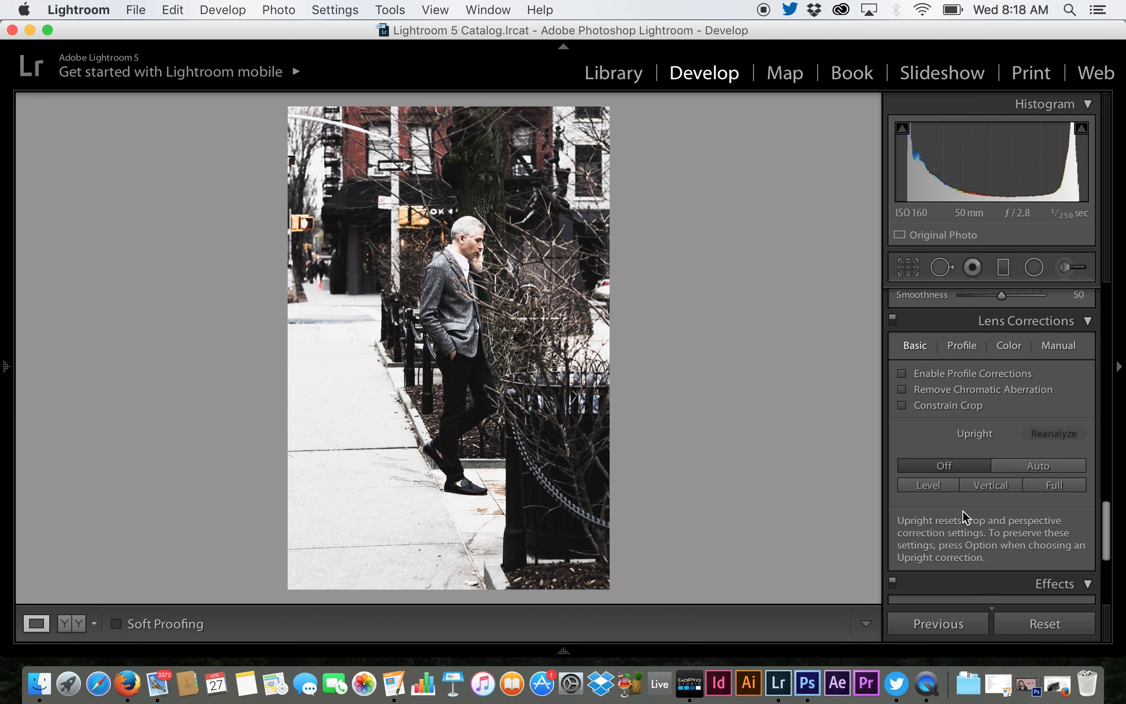
{"action": "left_click", "coordinate": [1089, 321]}
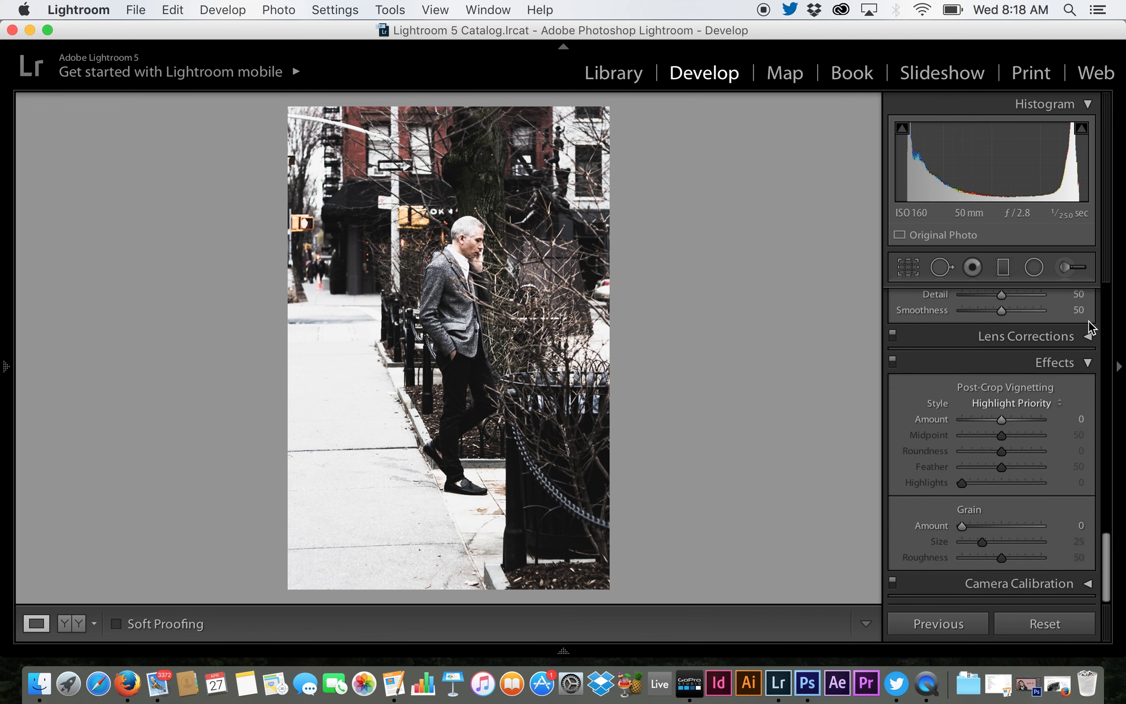
Try a post-crop vignette with Amount -42, Midpoint 74, Roundness -32 and Feather 76, and undo all the vignette changes
{"action": "left_click", "coordinate": [1022, 419]}
{"action": "left_click_drag", "start_coordinate": [1019, 419], "coordinate": [1022, 467]}
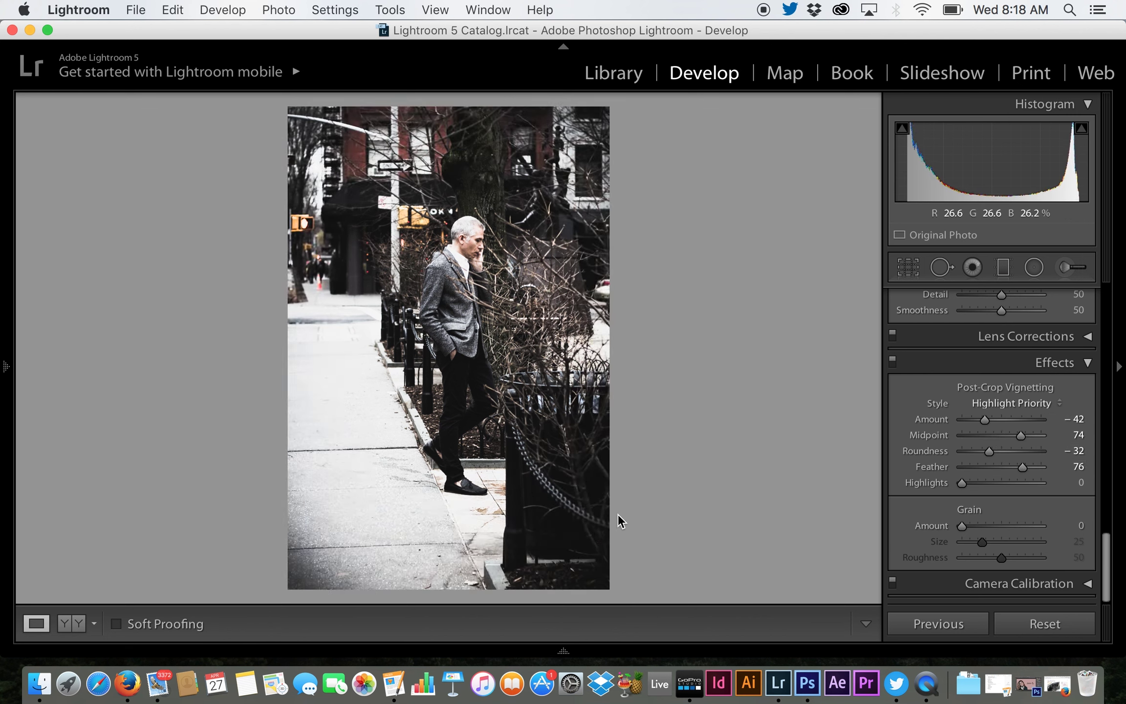
{"action": "key", "text": "super+z"}
{"action": "key", "text": "super+z"}
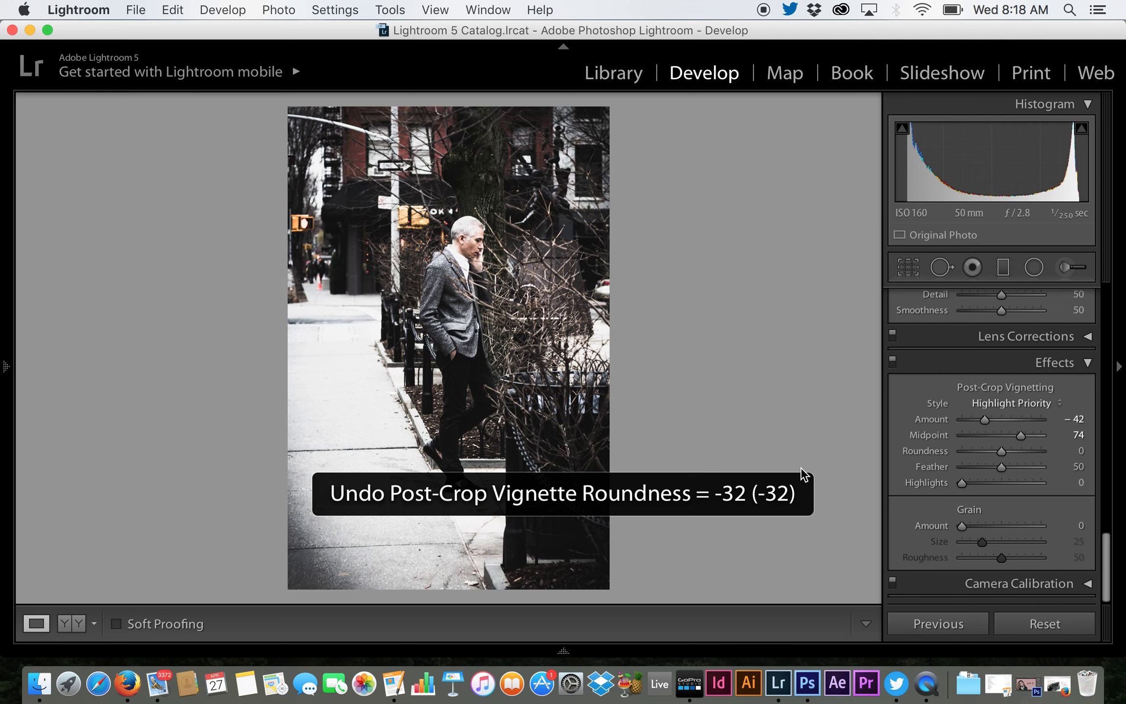
{"action": "key", "text": "super+z"}
{"action": "key", "text": "super+z"}
{"action": "key", "text": "super+z"}
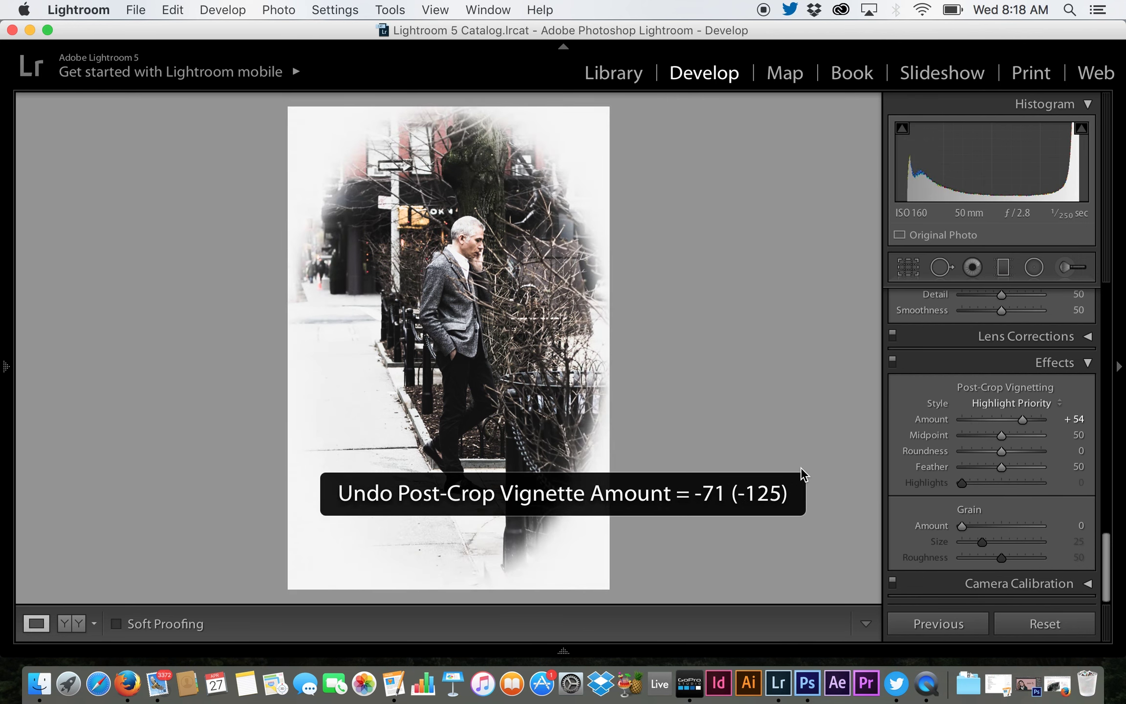
{"action": "key", "text": "super+z"}
Examine the Camera Calibration options, collapse them along with Effects, and review the photo's Basic tone and presence adjustments
{"action": "scroll", "coordinate": [951, 492], "scroll_direction": "down", "scroll_amount": 1}
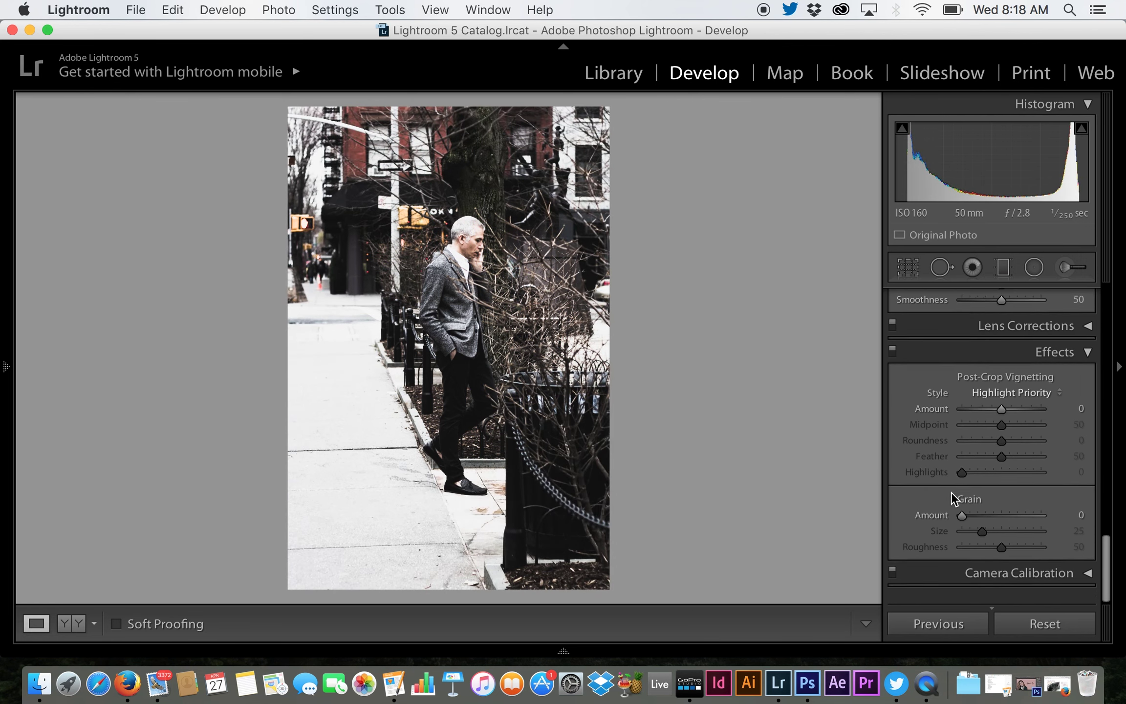
{"action": "left_click", "coordinate": [1088, 579]}
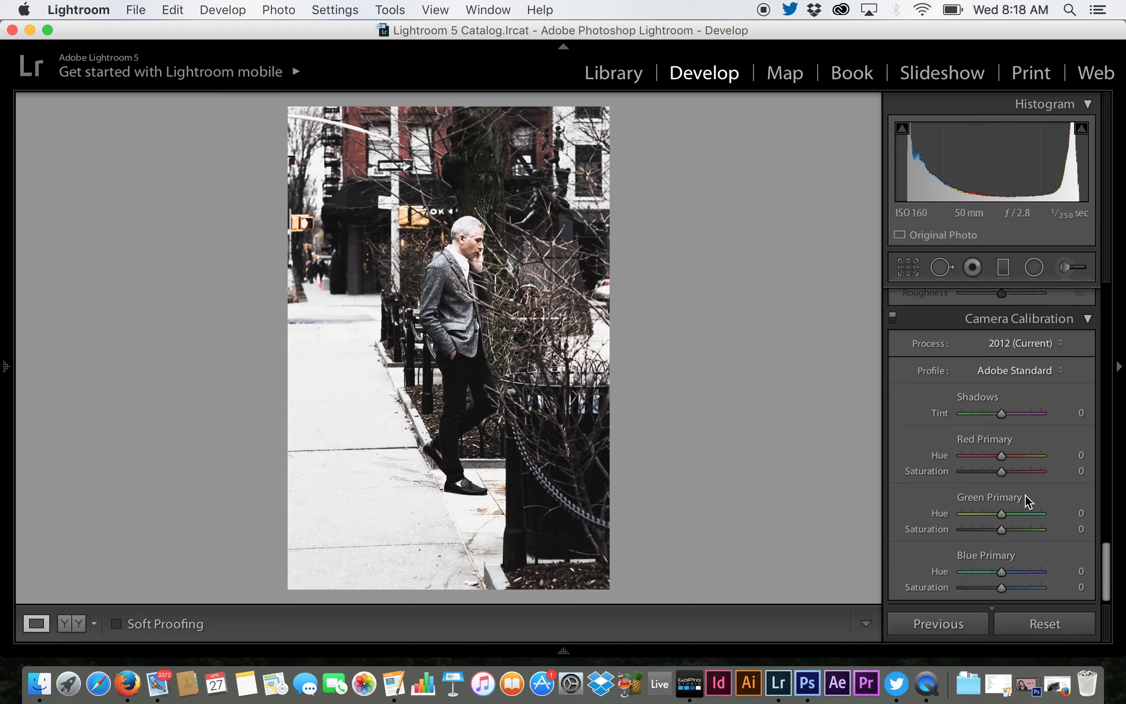
{"action": "scroll", "coordinate": [1025, 495], "scroll_direction": "up", "scroll_amount": 1}
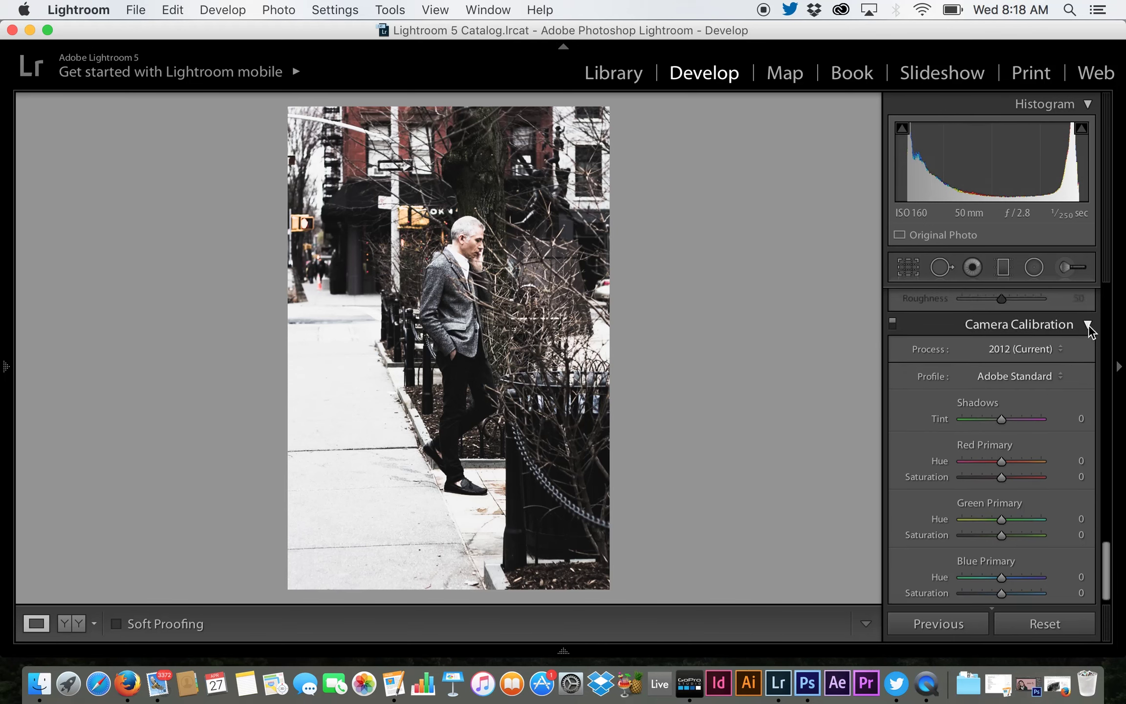
{"action": "left_click", "coordinate": [1088, 324]}
{"action": "left_click", "coordinate": [1085, 362]}
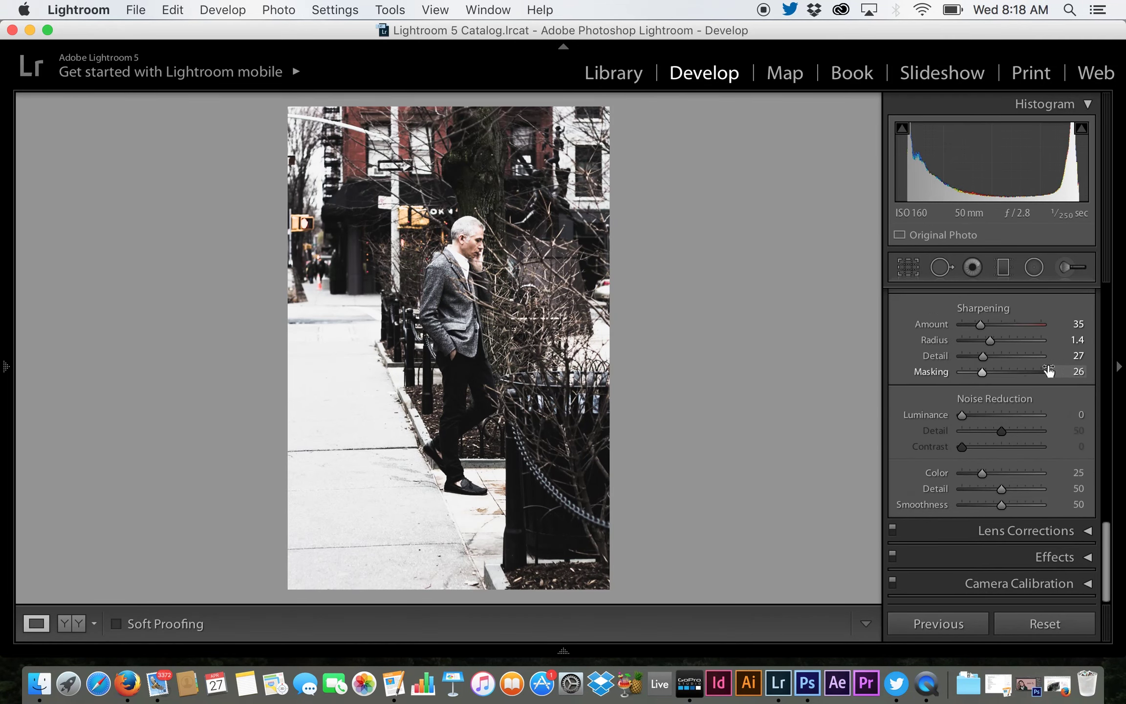
{"action": "scroll", "coordinate": [1003, 352], "scroll_direction": "up", "scroll_amount": 10}
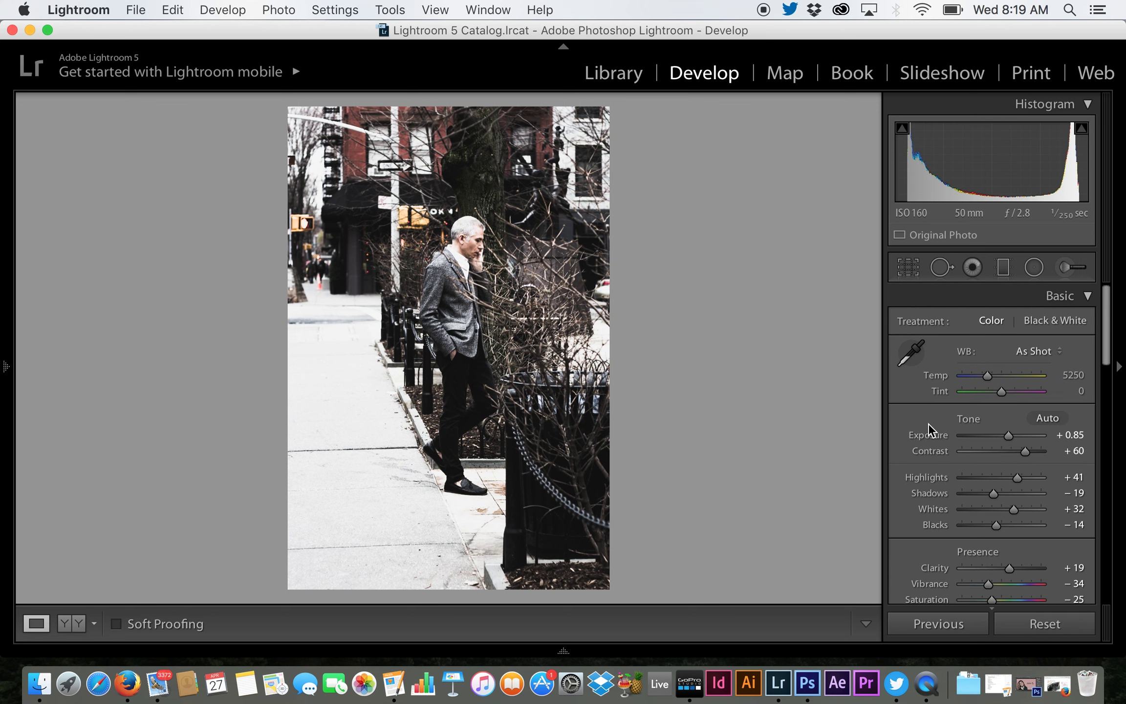
{"action": "scroll", "coordinate": [909, 505], "scroll_direction": "down", "scroll_amount": 2}
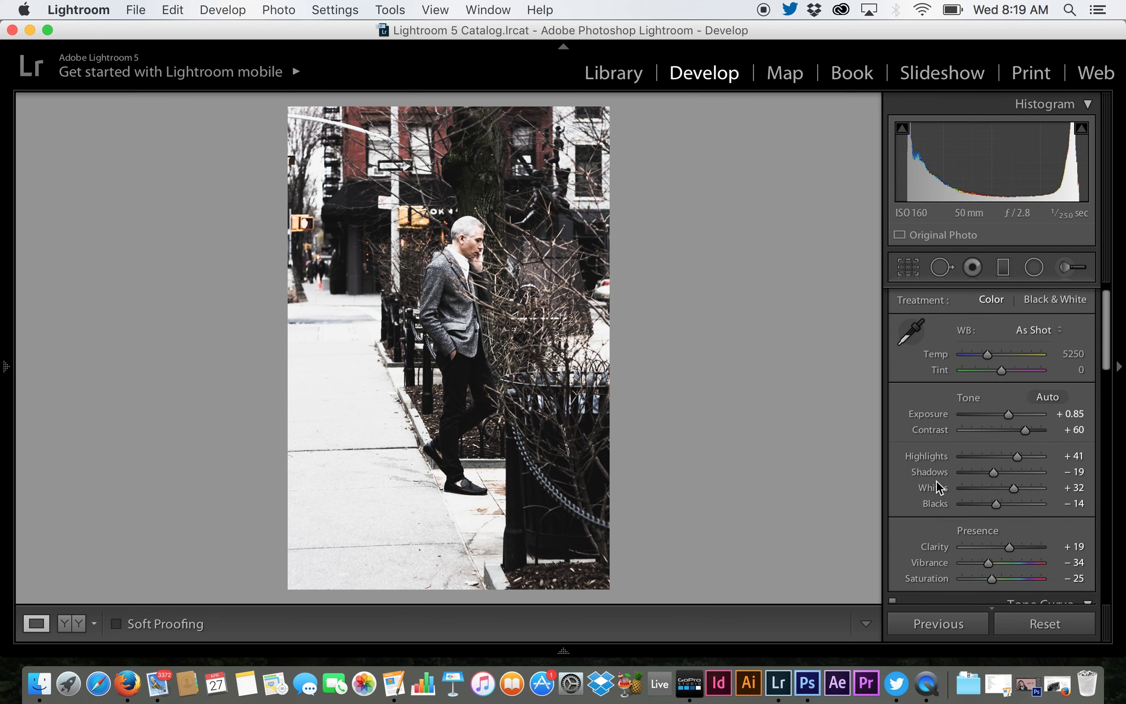
{"action": "scroll", "coordinate": [900, 541], "scroll_direction": "down", "scroll_amount": 3}
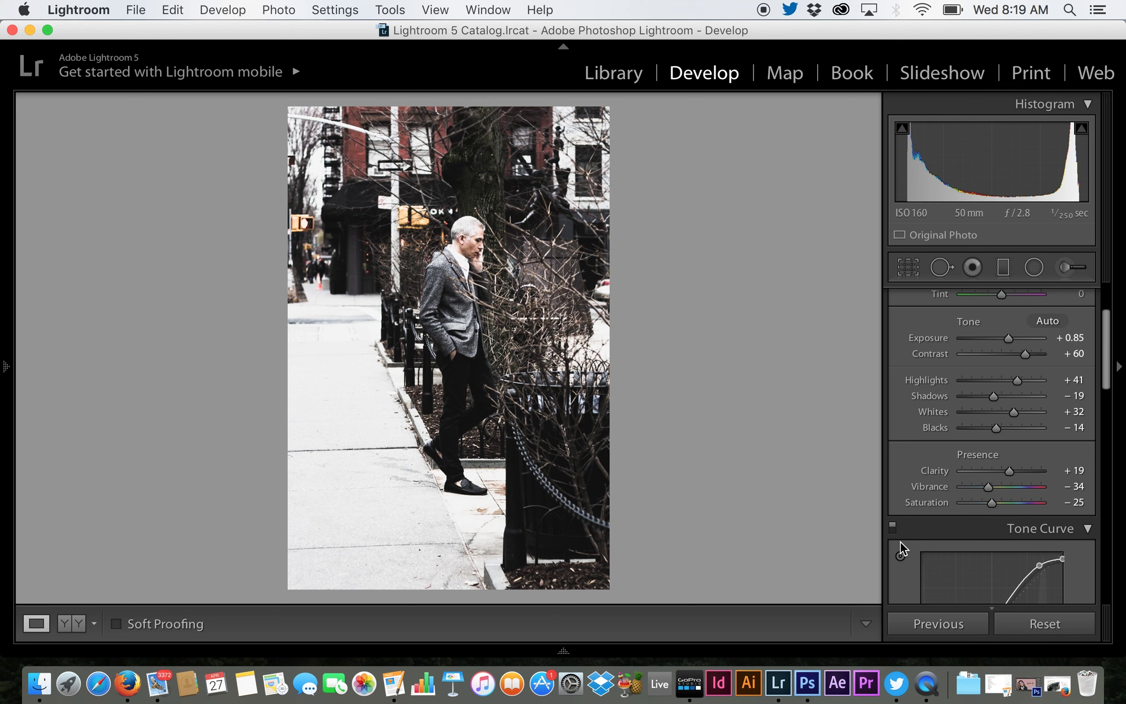
{"action": "scroll", "coordinate": [896, 430], "scroll_direction": "up", "scroll_amount": 4}
{"action": "scroll", "coordinate": [896, 430], "scroll_direction": "up", "scroll_amount": 1}
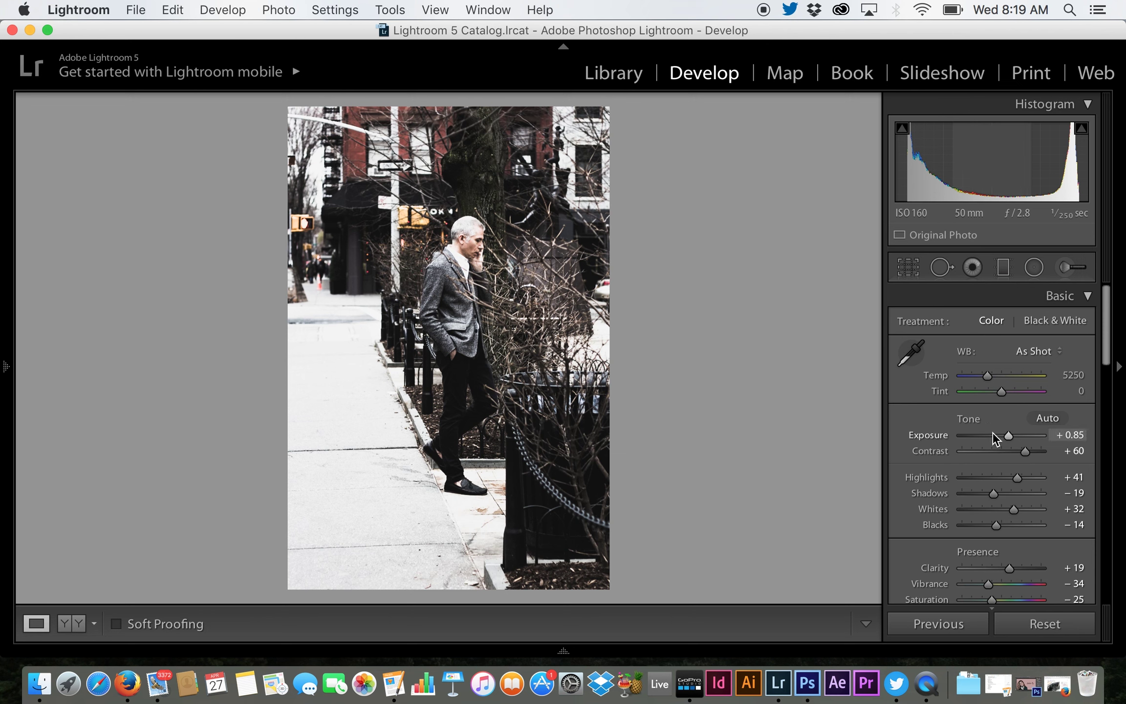
Try including all and none of the settings in a new develop preset, and cancel without creating it
{"action": "left_click", "coordinate": [223, 11]}
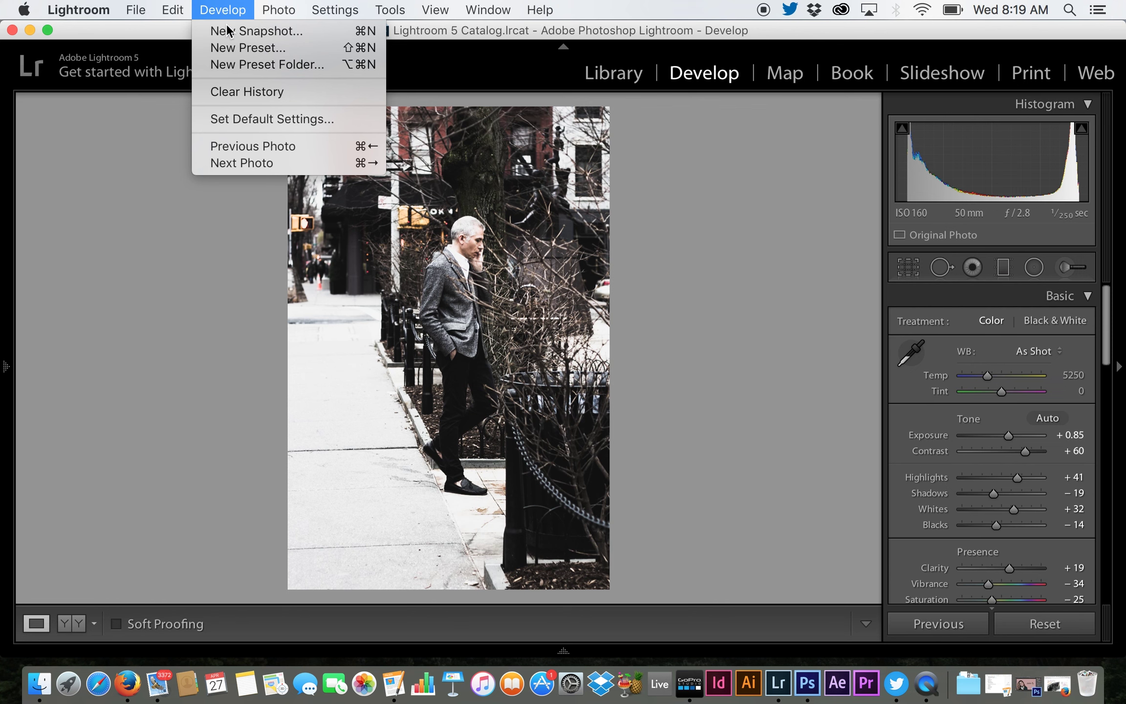
{"action": "left_click", "coordinate": [234, 48]}
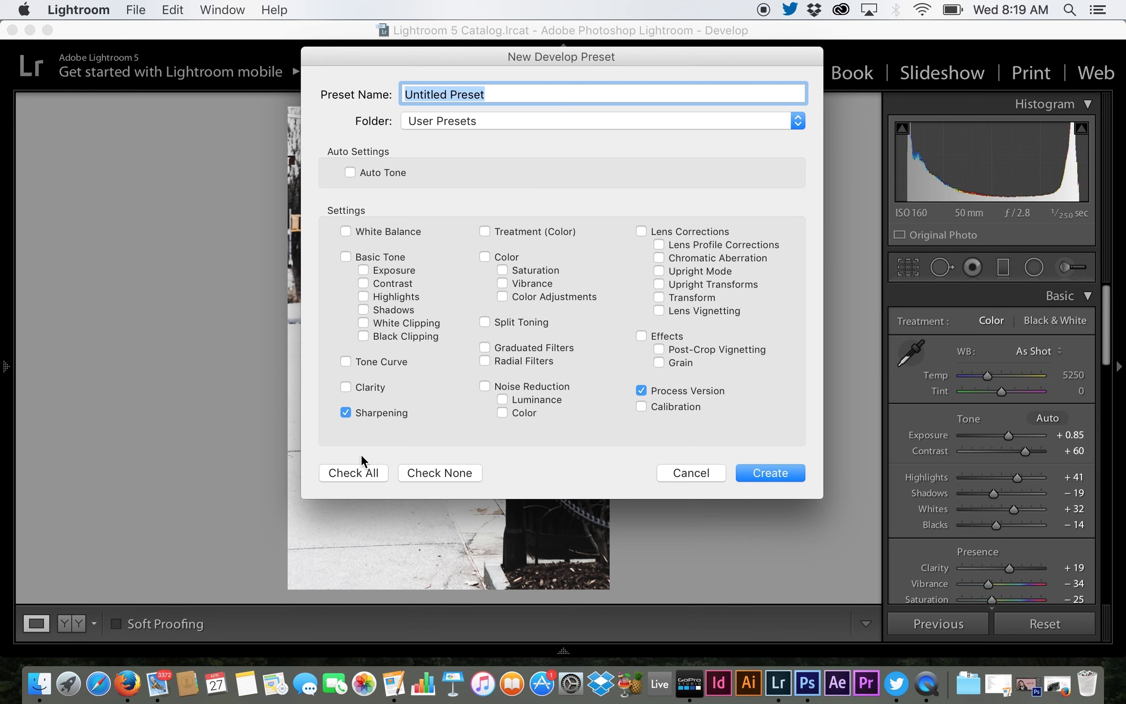
{"action": "left_click", "coordinate": [446, 473]}
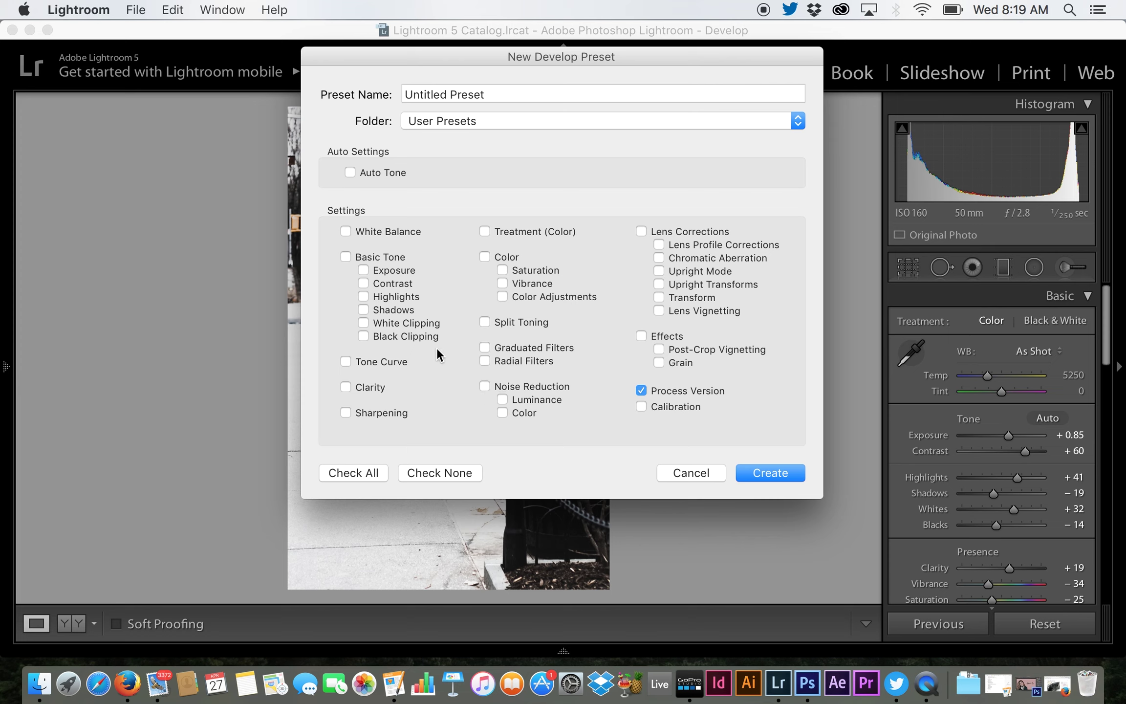
{"action": "left_click", "coordinate": [365, 469]}
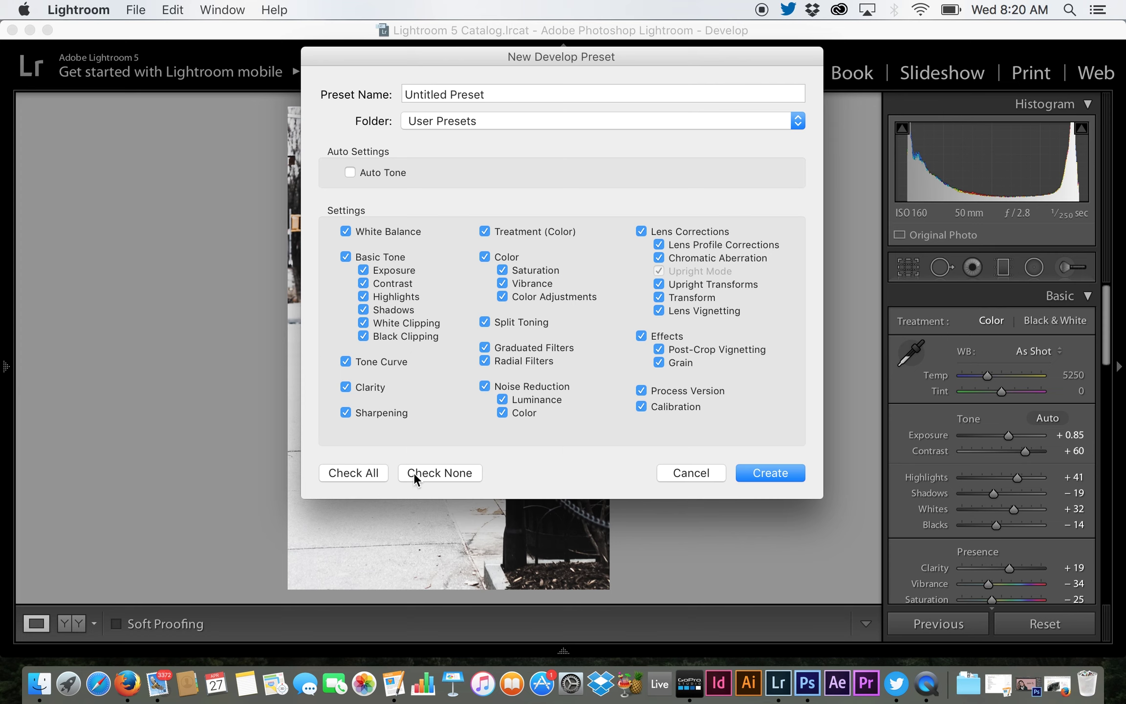
{"action": "left_click", "coordinate": [376, 473]}
{"action": "left_click", "coordinate": [426, 474]}
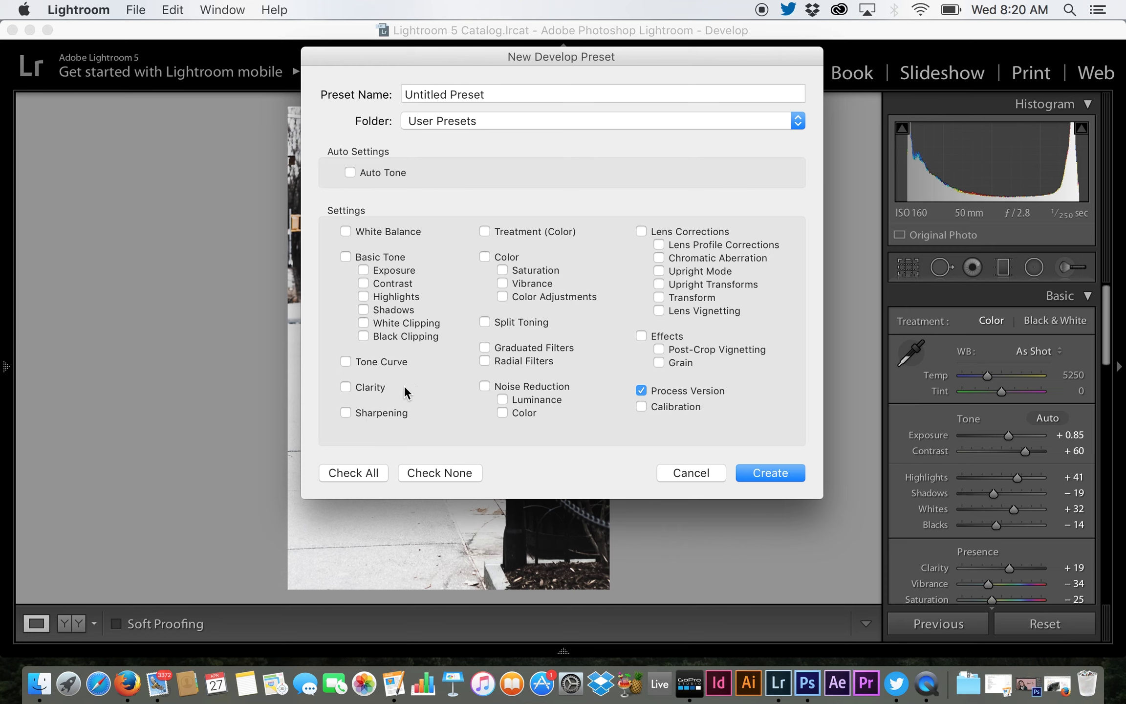
{"action": "left_click", "coordinate": [690, 472]}
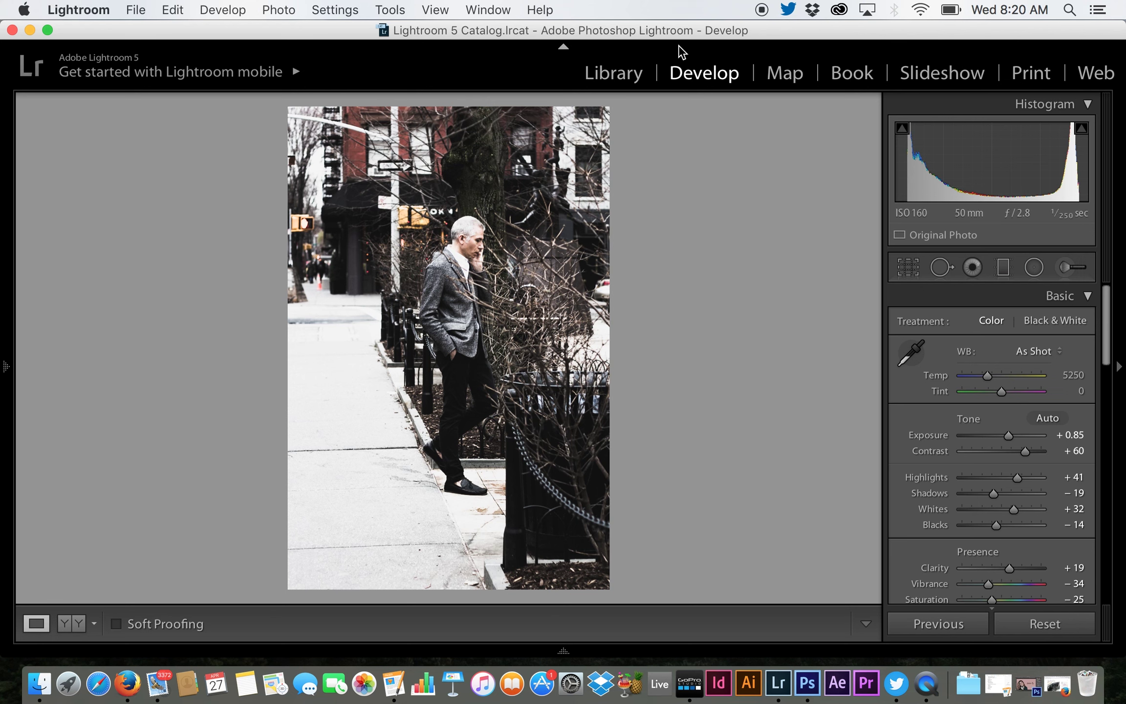
Show the edited portrait in the Library module's Loupe view and open the export settings for it
{"action": "left_click", "coordinate": [634, 81]}
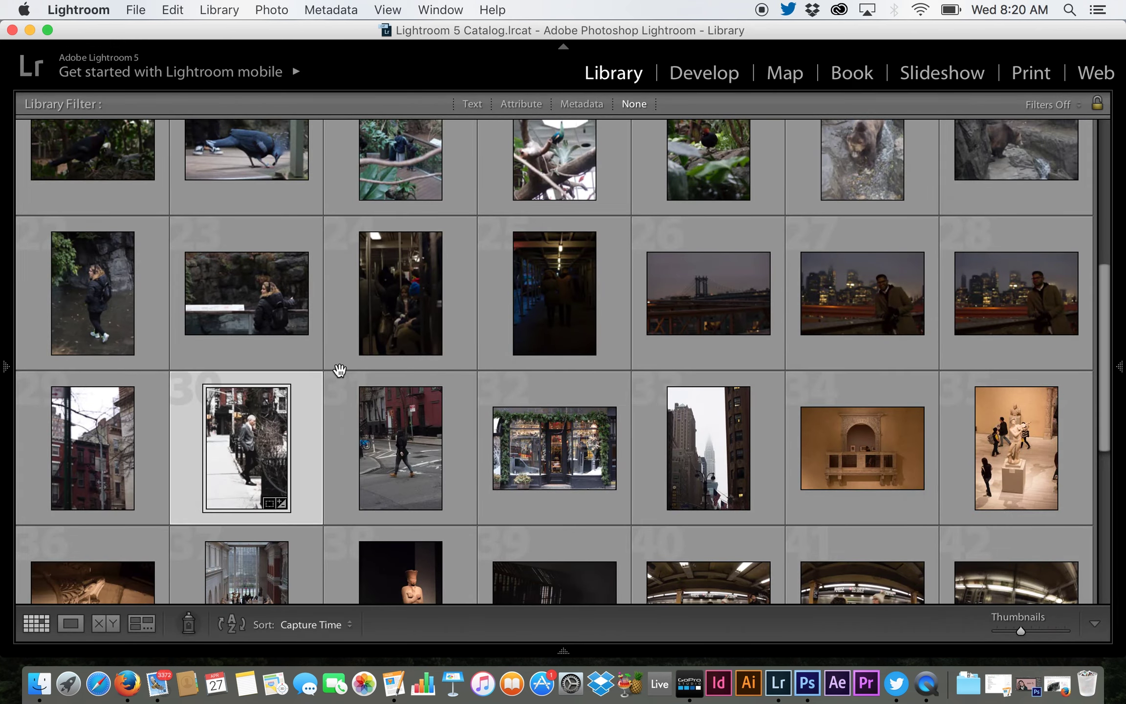
{"action": "left_click", "coordinate": [76, 627]}
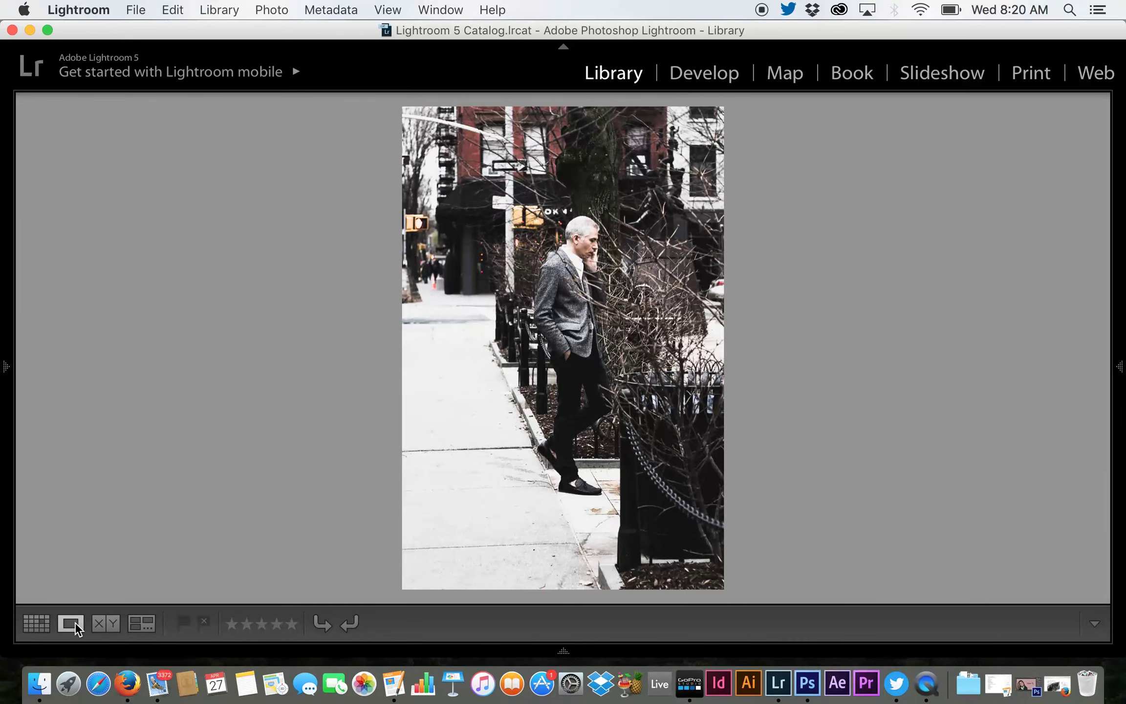
{"action": "mouse_move", "coordinate": [5, 405]}
{"action": "left_click", "coordinate": [182, 625]}
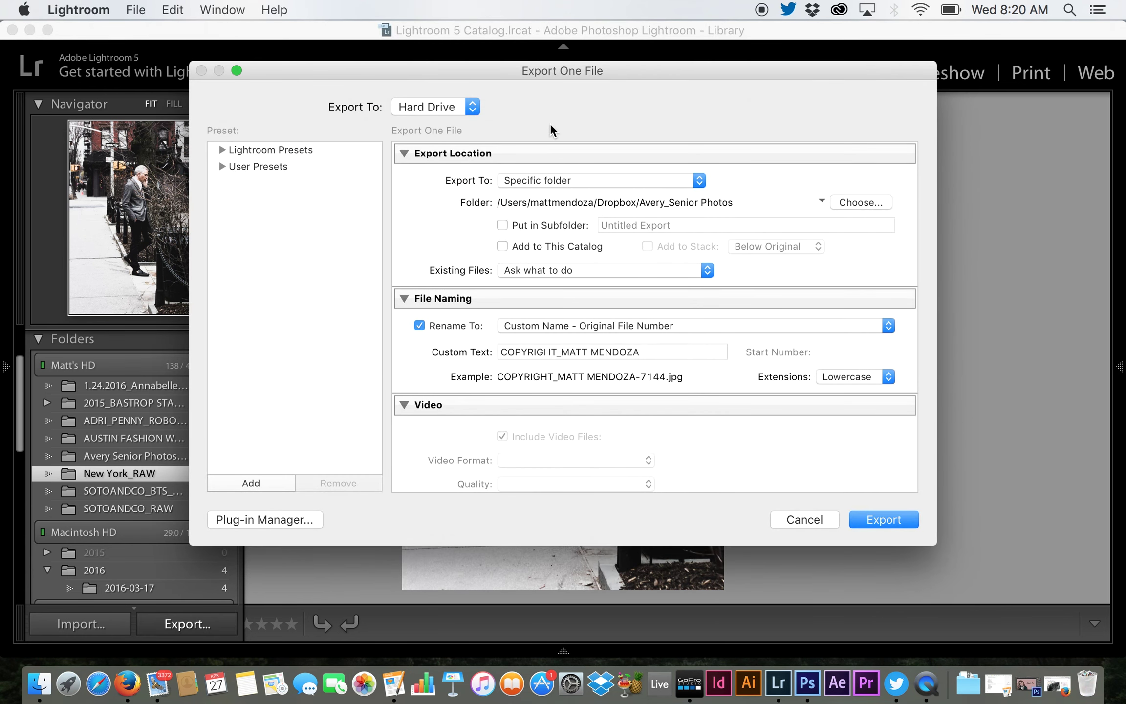
Set the export location to the Desktop as a specific folder, without putting the file in a subfolder
{"action": "left_click", "coordinate": [587, 179]}
{"action": "left_click", "coordinate": [583, 180]}
{"action": "left_click", "coordinate": [856, 202]}
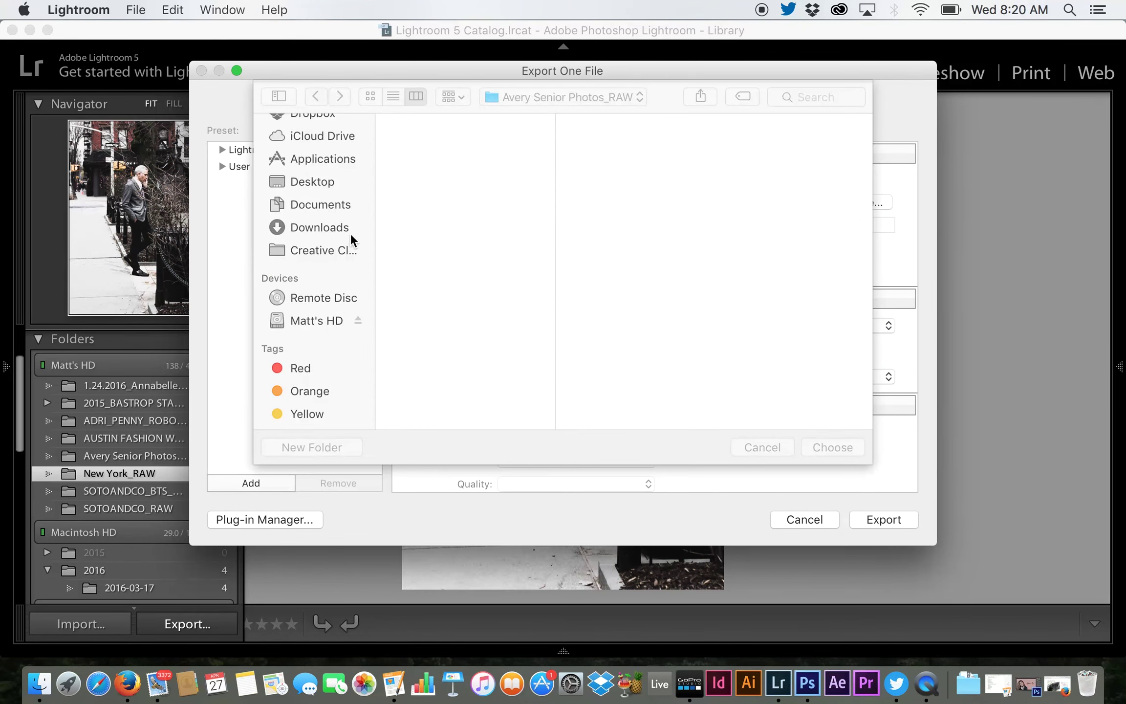
{"action": "left_click", "coordinate": [320, 216]}
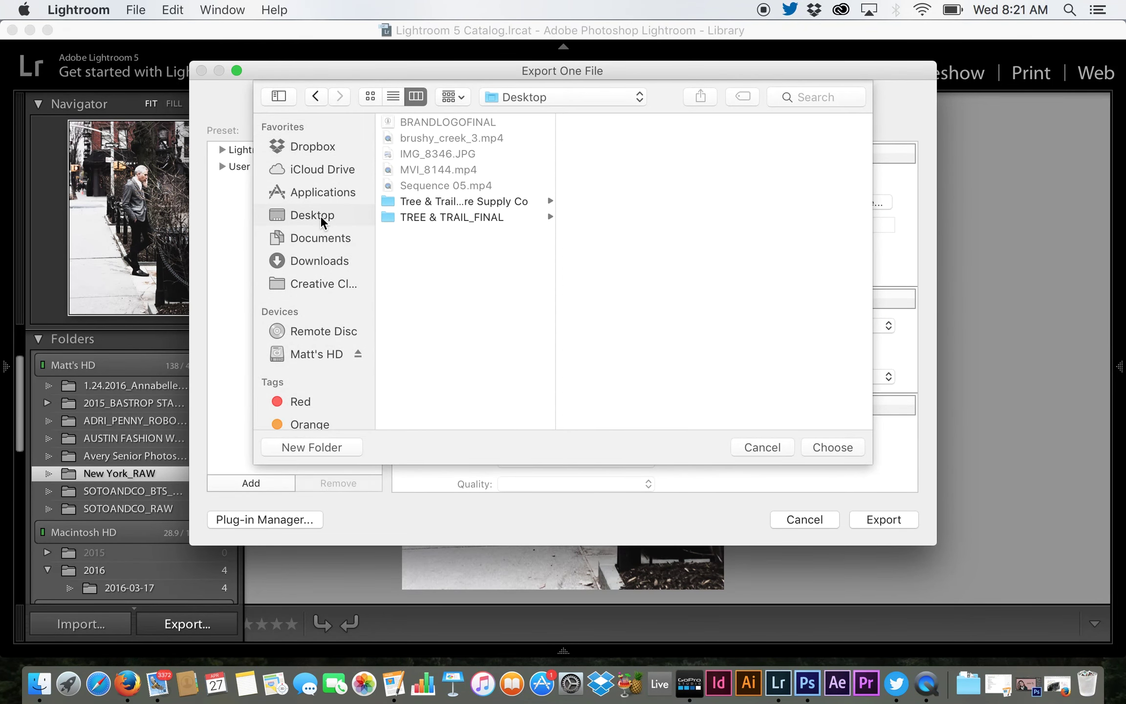
{"action": "left_click", "coordinate": [837, 447]}
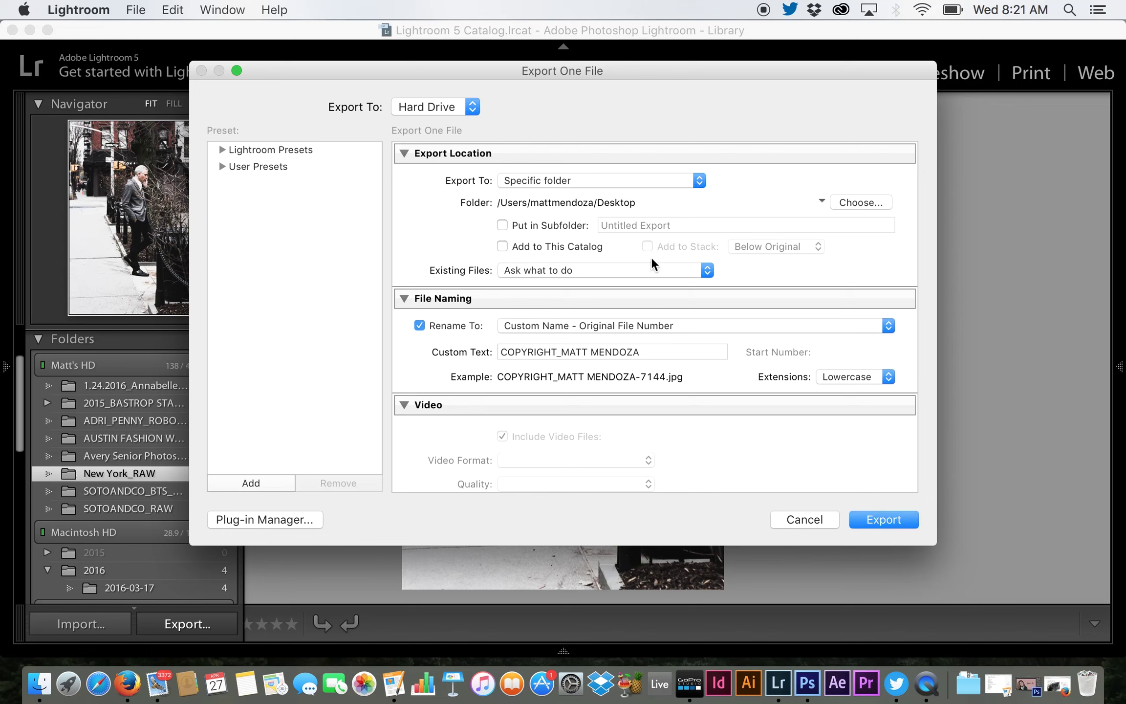
{"action": "left_click", "coordinate": [542, 226]}
{"action": "left_click", "coordinate": [532, 225]}
Review the file naming templates and custom text for the export, keeping Custom Name - Original File Number
{"action": "scroll", "coordinate": [473, 358], "scroll_direction": "down", "scroll_amount": 3}
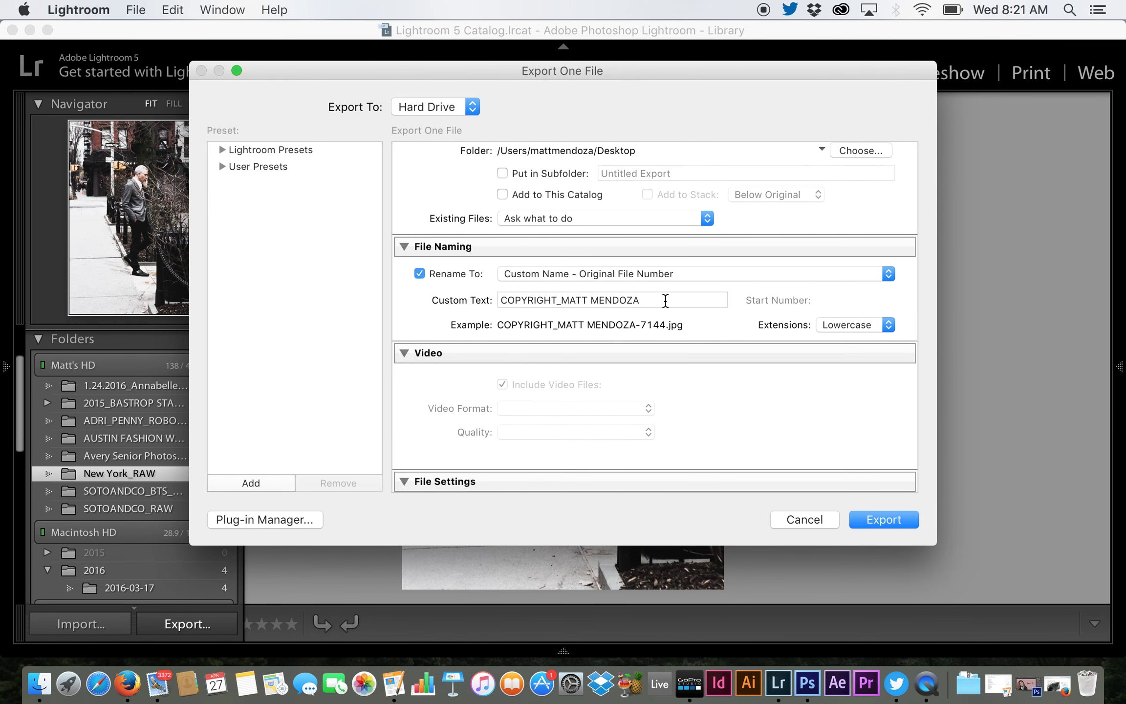
{"action": "left_click", "coordinate": [665, 299]}
{"action": "left_click", "coordinate": [590, 299]}
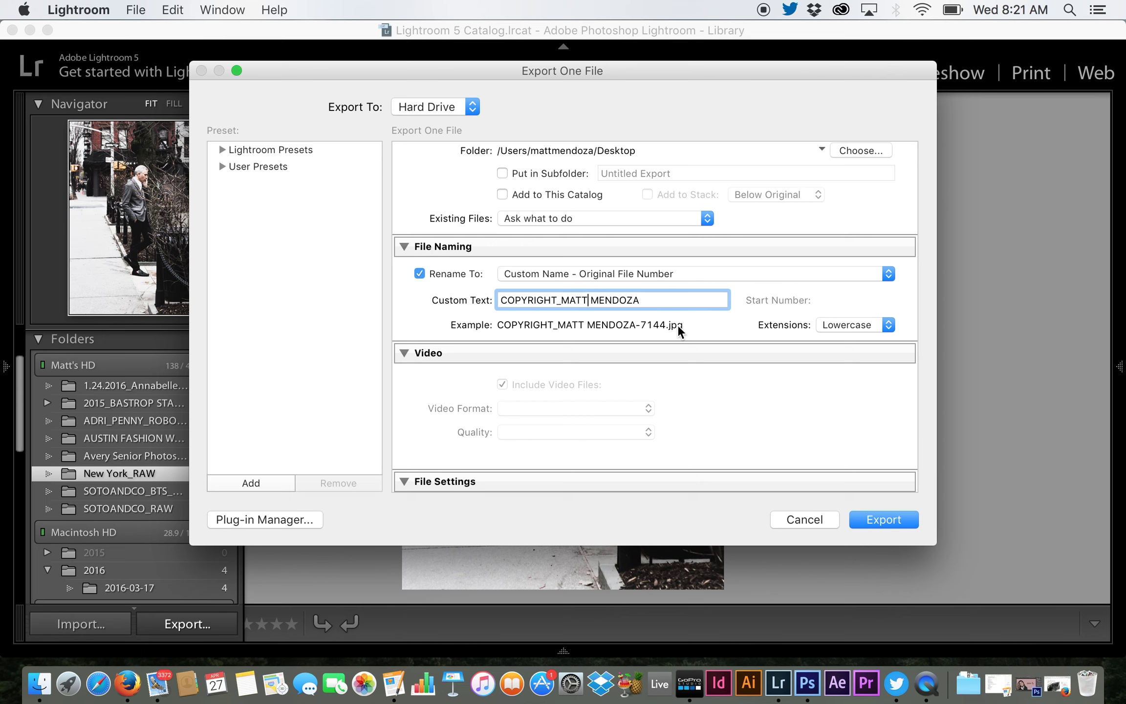
{"action": "left_click", "coordinate": [578, 273]}
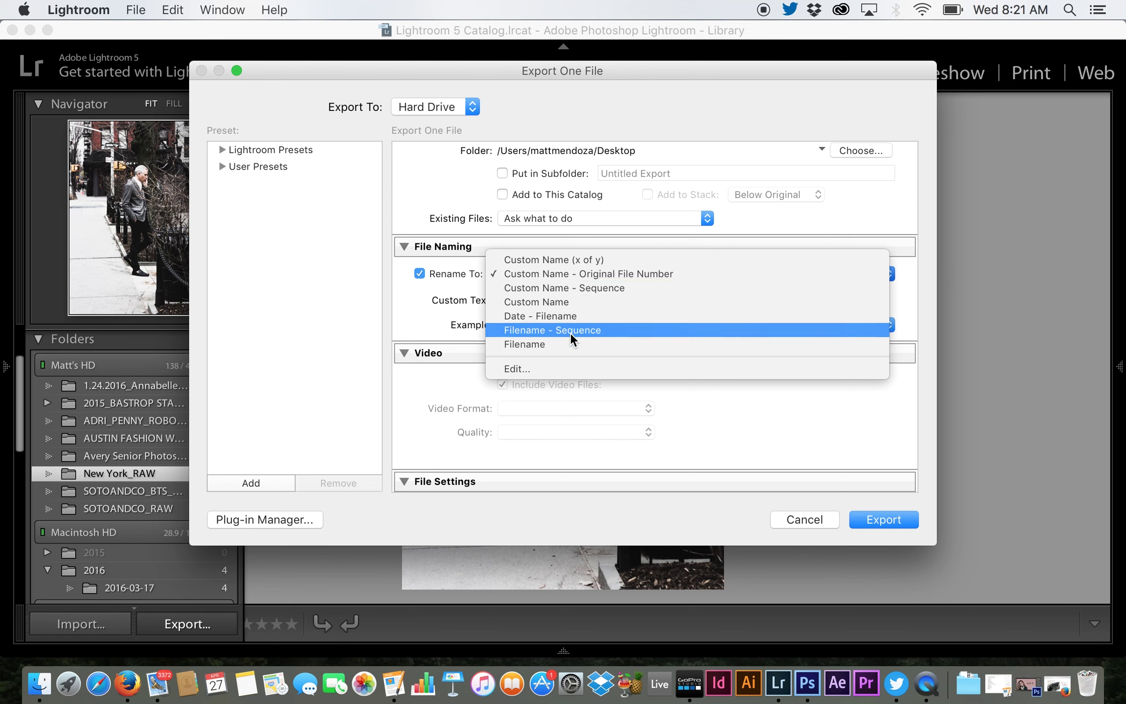
{"action": "left_click", "coordinate": [464, 274]}
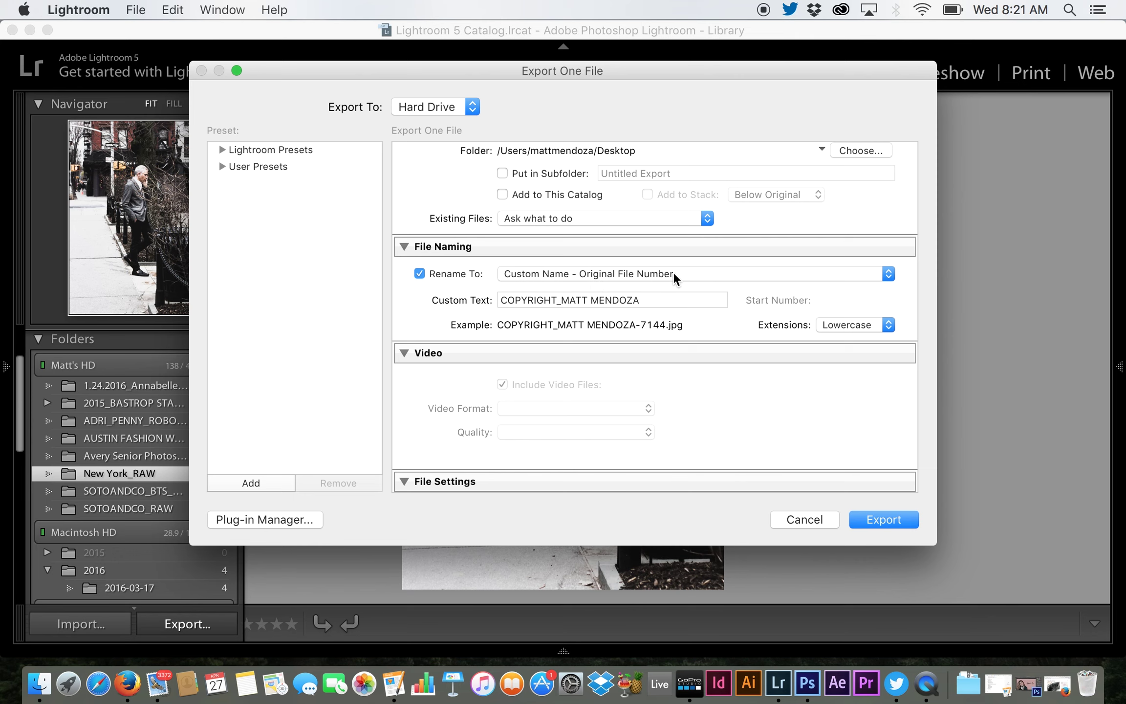
{"action": "triple_click", "coordinate": [515, 300]}
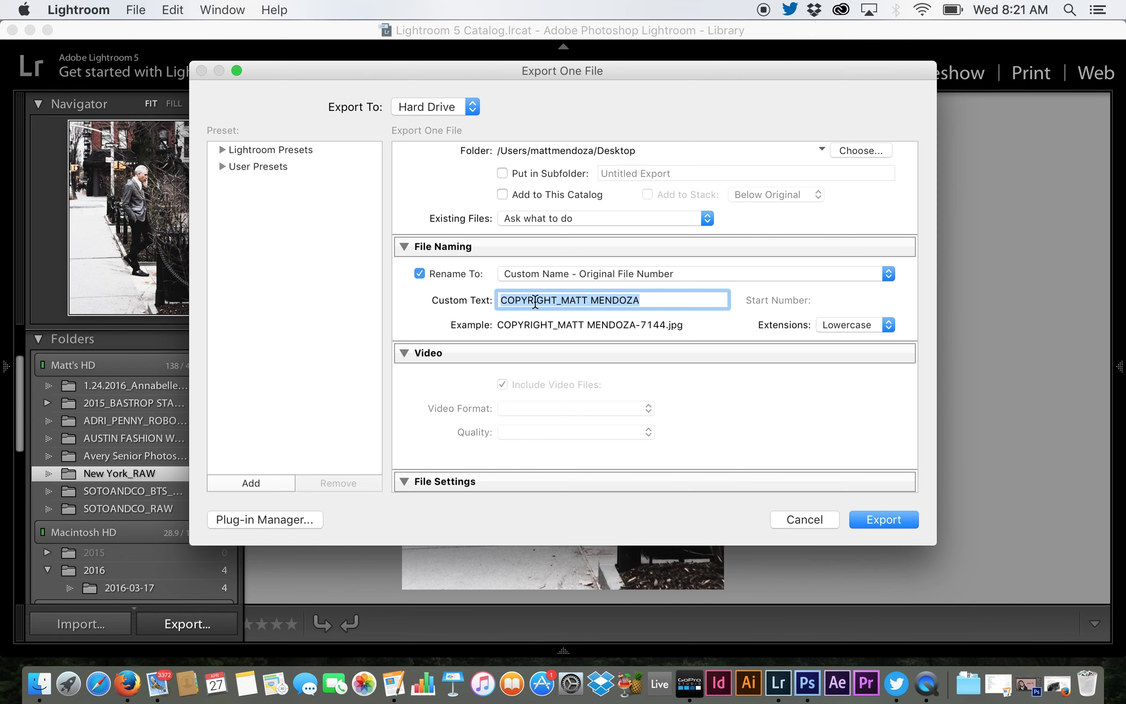
{"action": "left_click", "coordinate": [644, 327]}
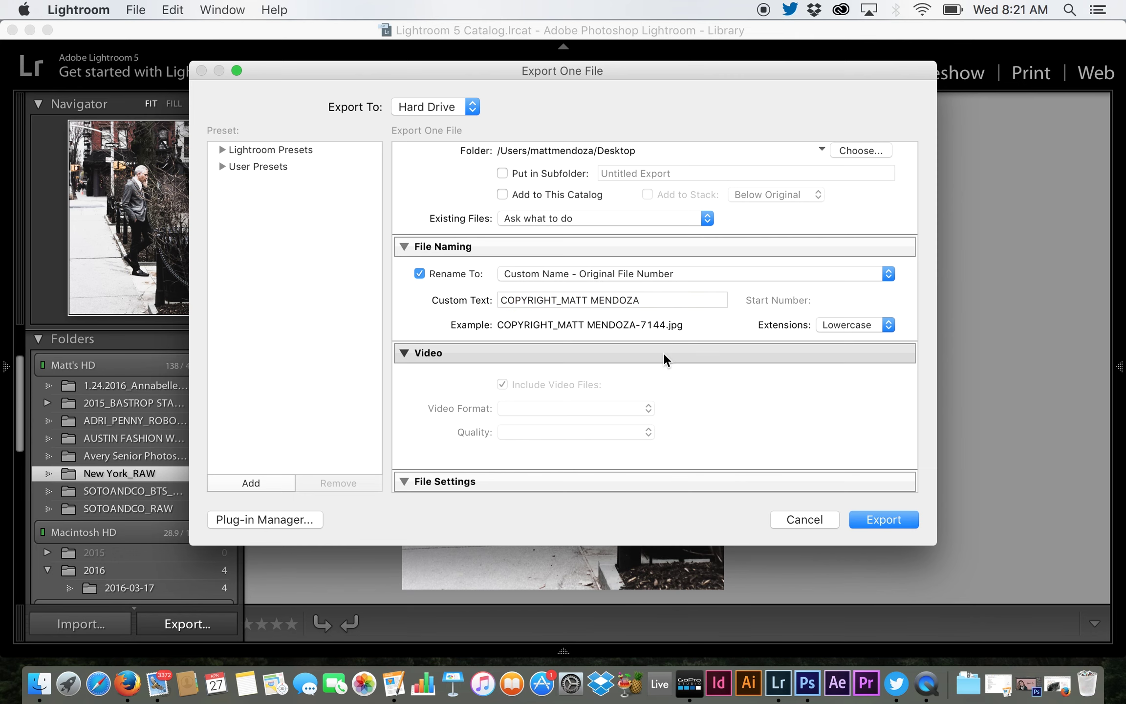
Keep JPEG as the export image format and enable the Limit File Size To option
{"action": "scroll", "coordinate": [797, 399], "scroll_direction": "down", "scroll_amount": 5}
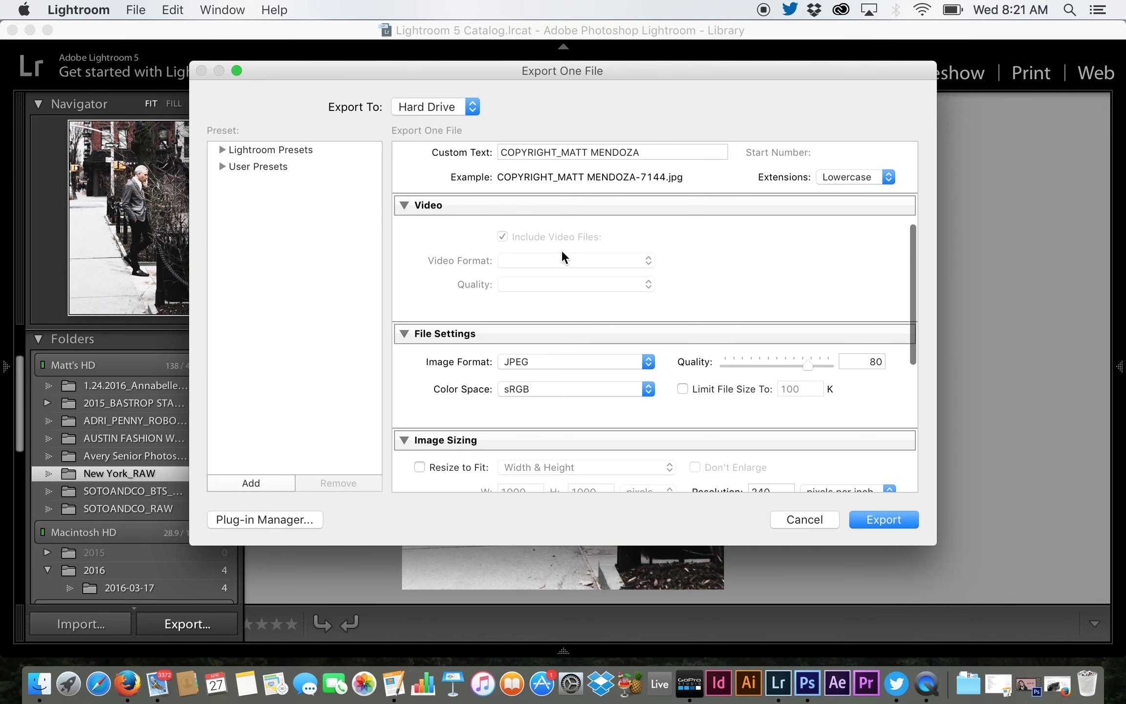
{"action": "scroll", "coordinate": [583, 251], "scroll_direction": "down", "scroll_amount": 2}
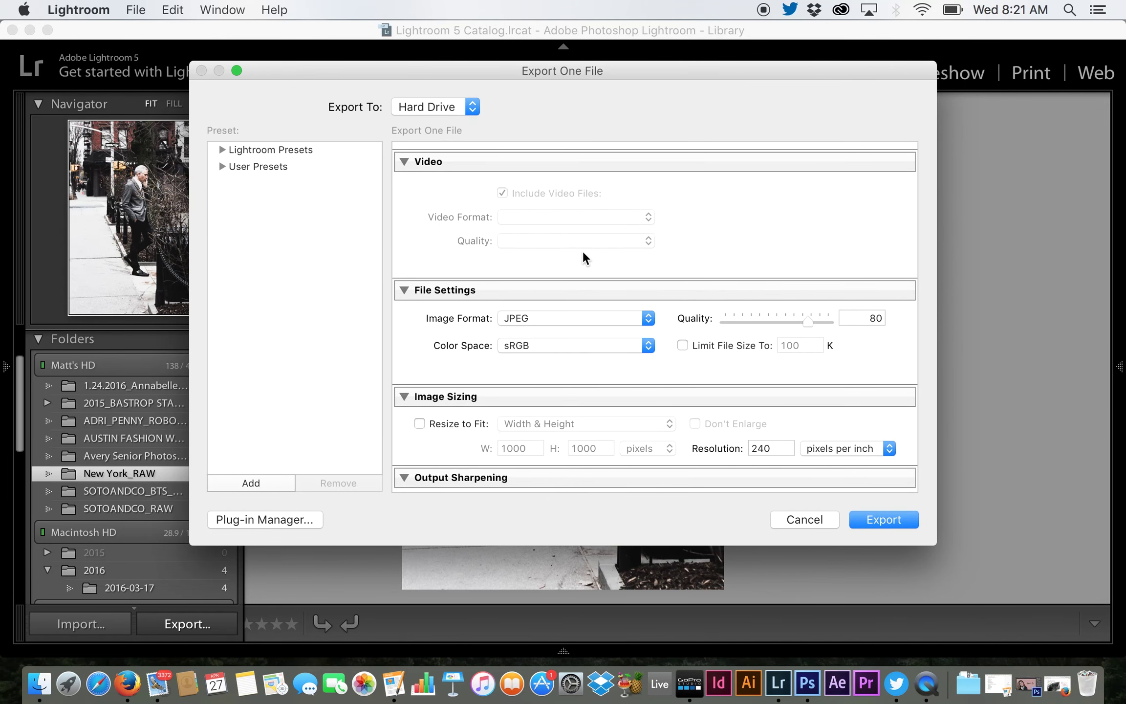
{"action": "scroll", "coordinate": [445, 334], "scroll_direction": "down", "scroll_amount": 2}
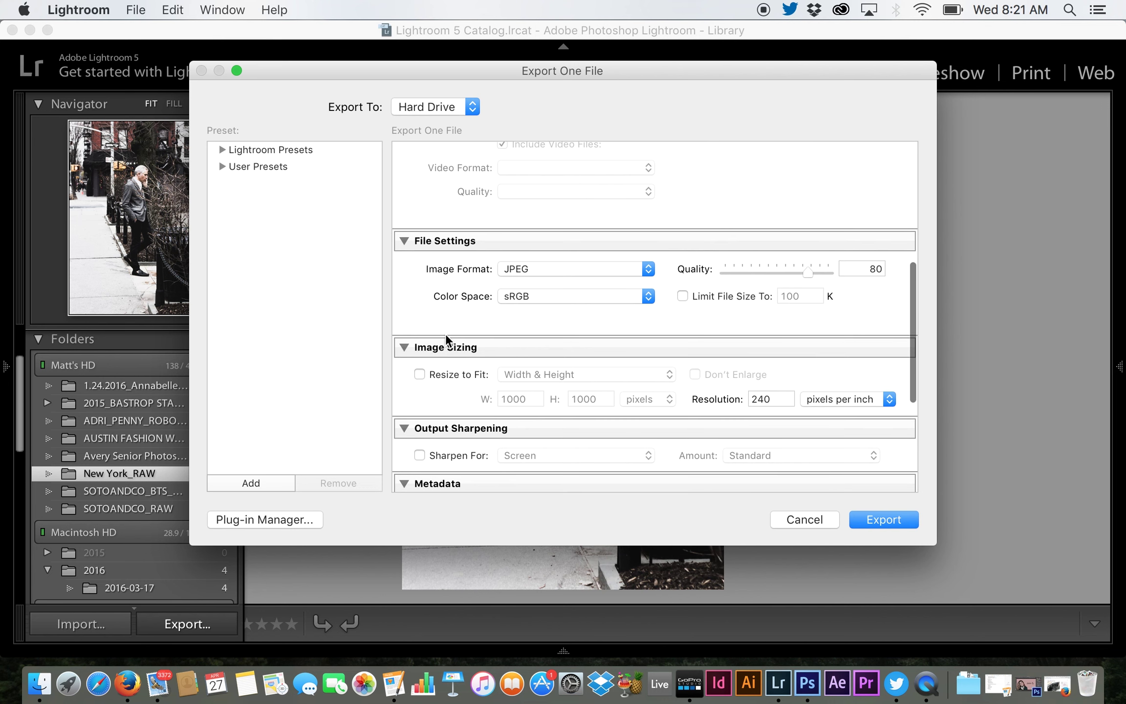
{"action": "left_click", "coordinate": [561, 273]}
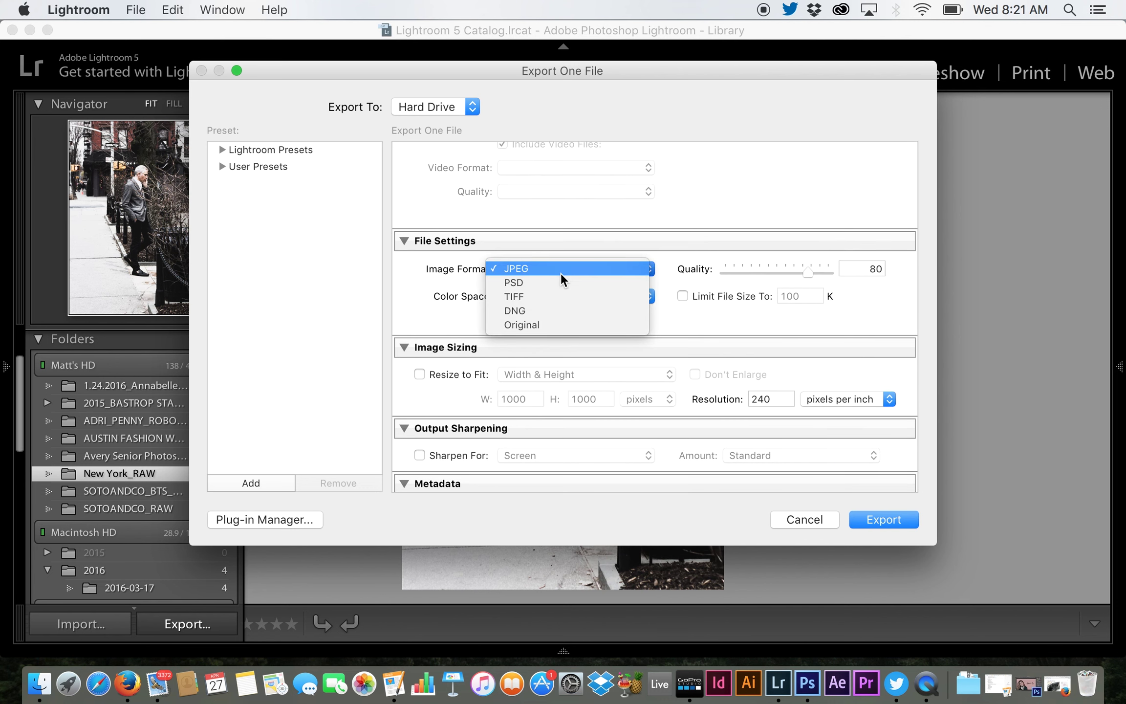
{"action": "left_click", "coordinate": [567, 269]}
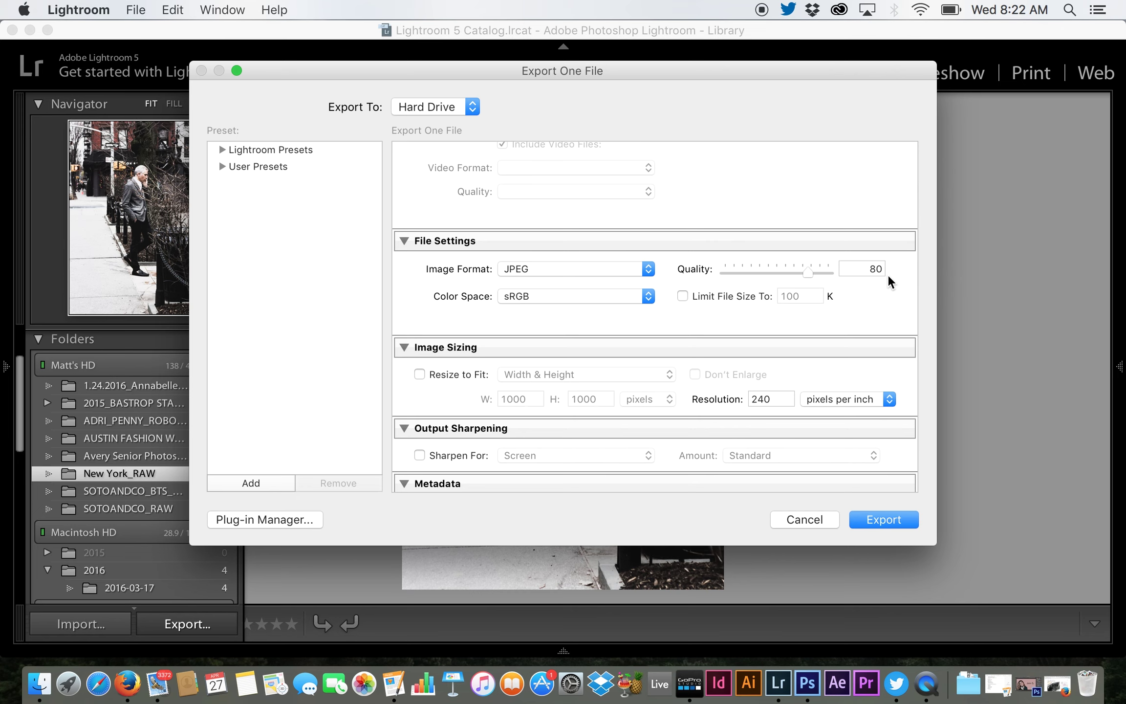
{"action": "left_click", "coordinate": [683, 297]}
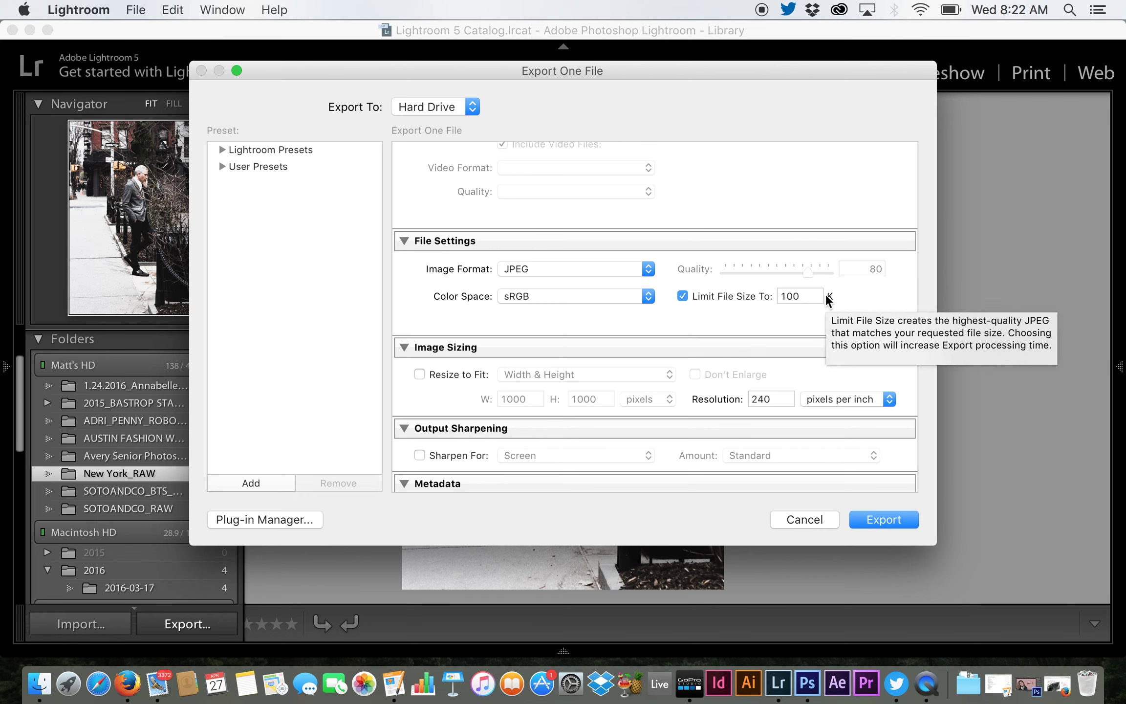
Turn off the Limit File Size To option and leave Resize to Fit disabled after checking its size options
{"action": "left_click", "coordinate": [683, 296]}
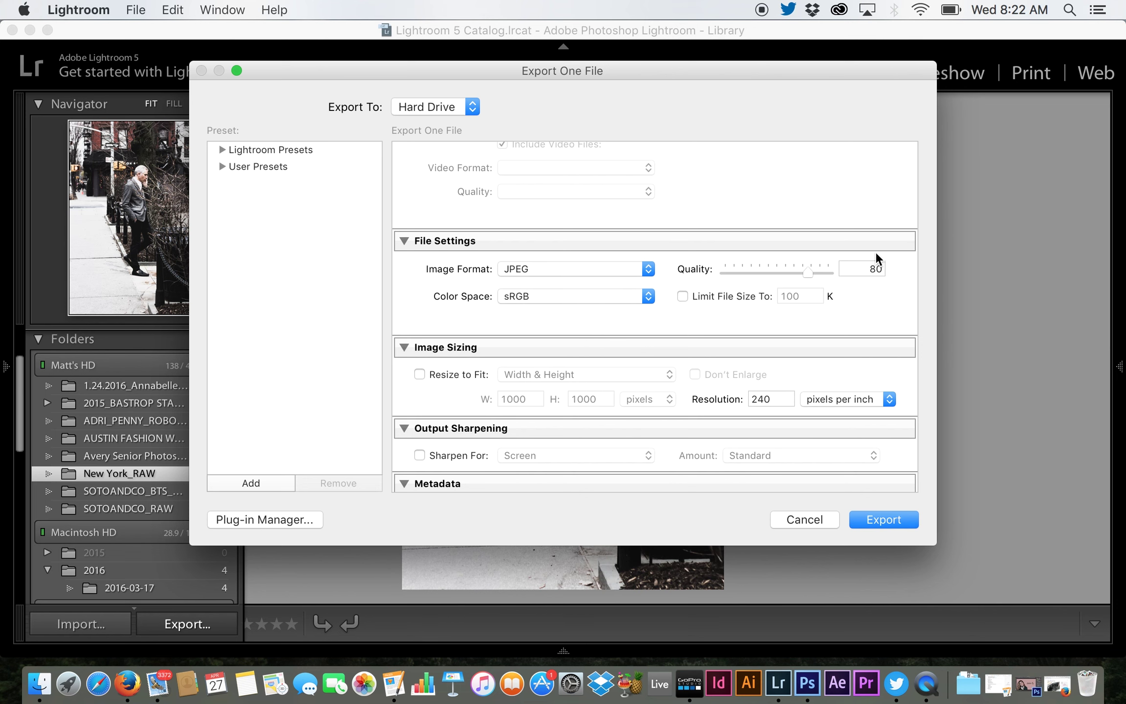
{"action": "scroll", "coordinate": [659, 371], "scroll_direction": "down", "scroll_amount": 5}
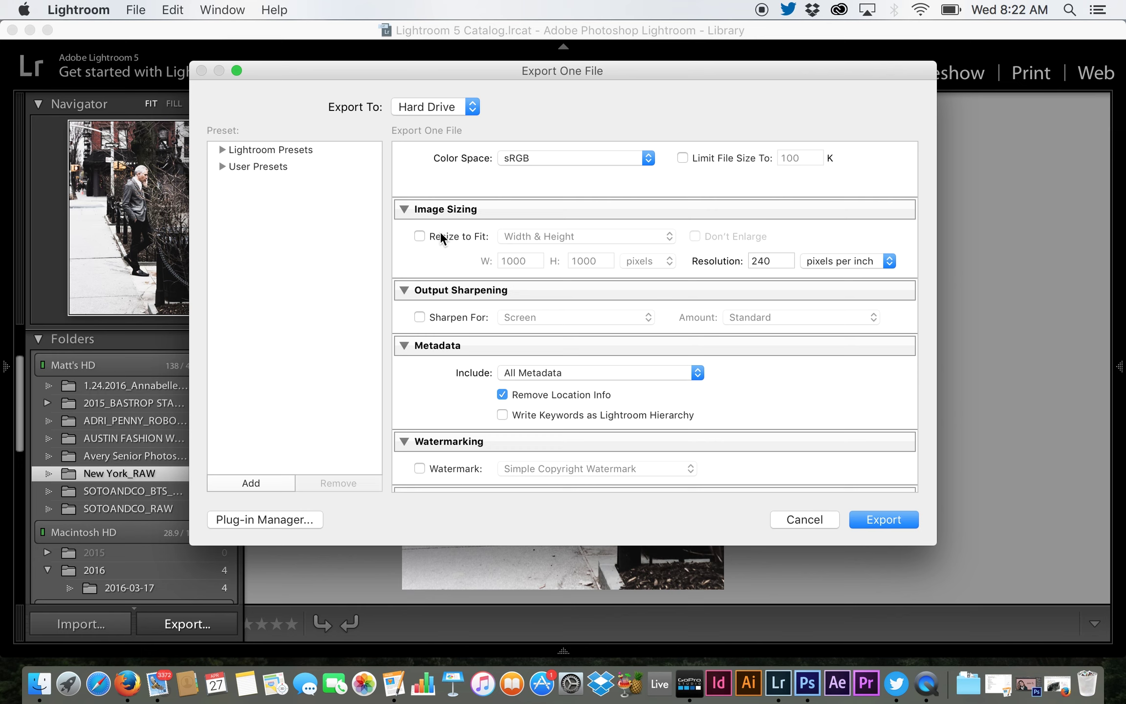
{"action": "left_click", "coordinate": [431, 234]}
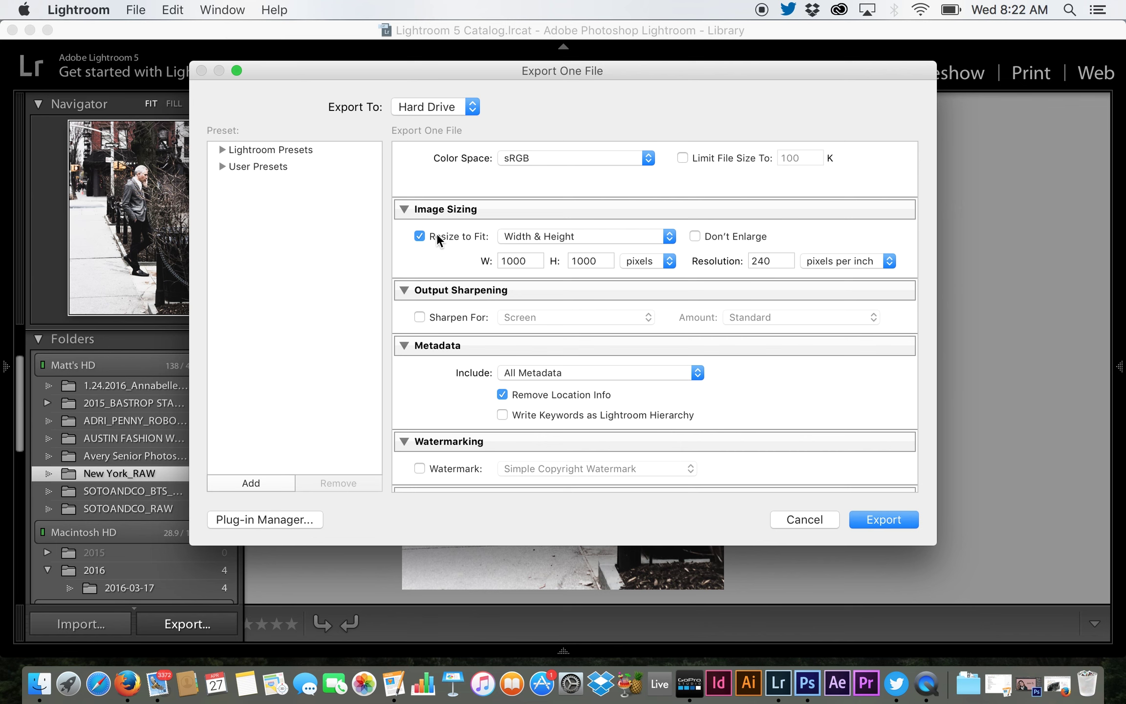
{"action": "left_click", "coordinate": [436, 233]}
Enable output sharpening, review the Screen, Matte Paper and Glossy Paper choices, and turn sharpening back off
{"action": "scroll", "coordinate": [448, 274], "scroll_direction": "up", "scroll_amount": 5}
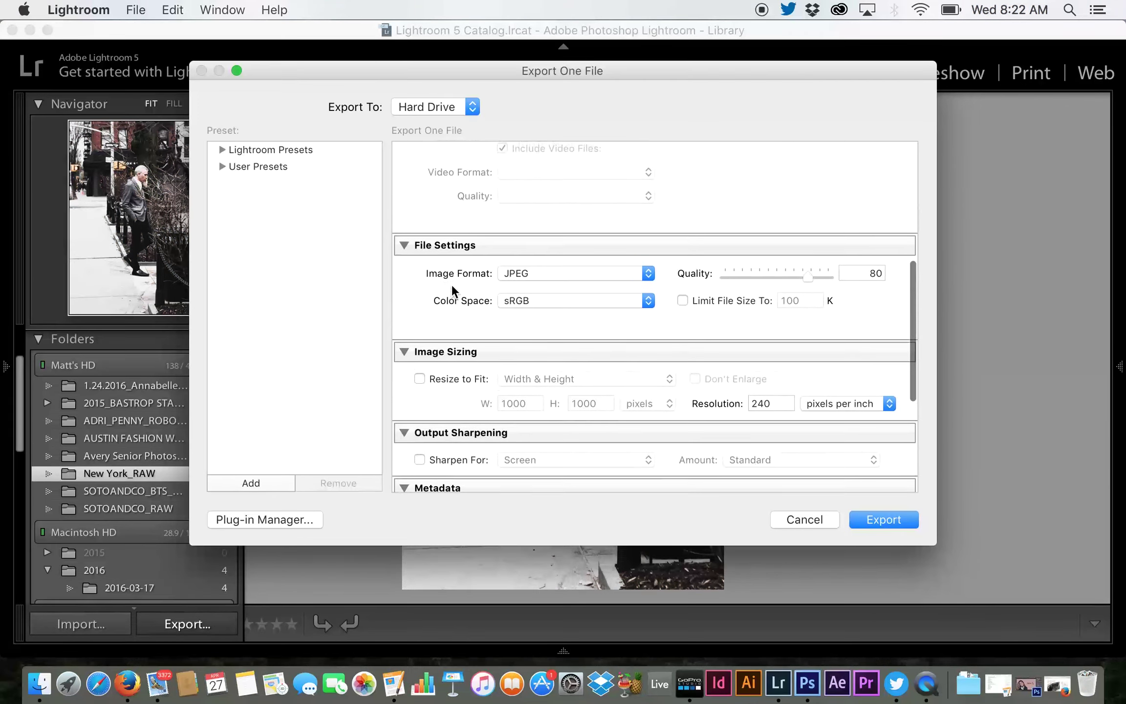
{"action": "scroll", "coordinate": [451, 284], "scroll_direction": "up", "scroll_amount": 5}
{"action": "scroll", "coordinate": [451, 284], "scroll_direction": "down", "scroll_amount": 5}
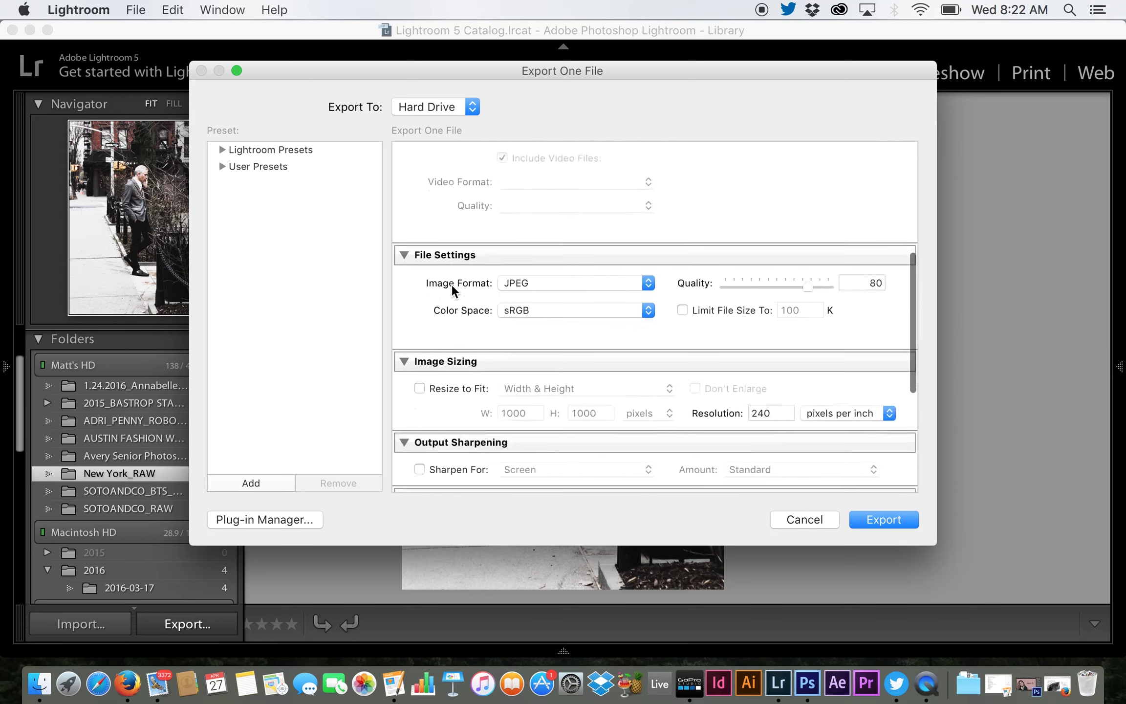
{"action": "scroll", "coordinate": [451, 284], "scroll_direction": "down", "scroll_amount": 5}
{"action": "left_click", "coordinate": [439, 267]}
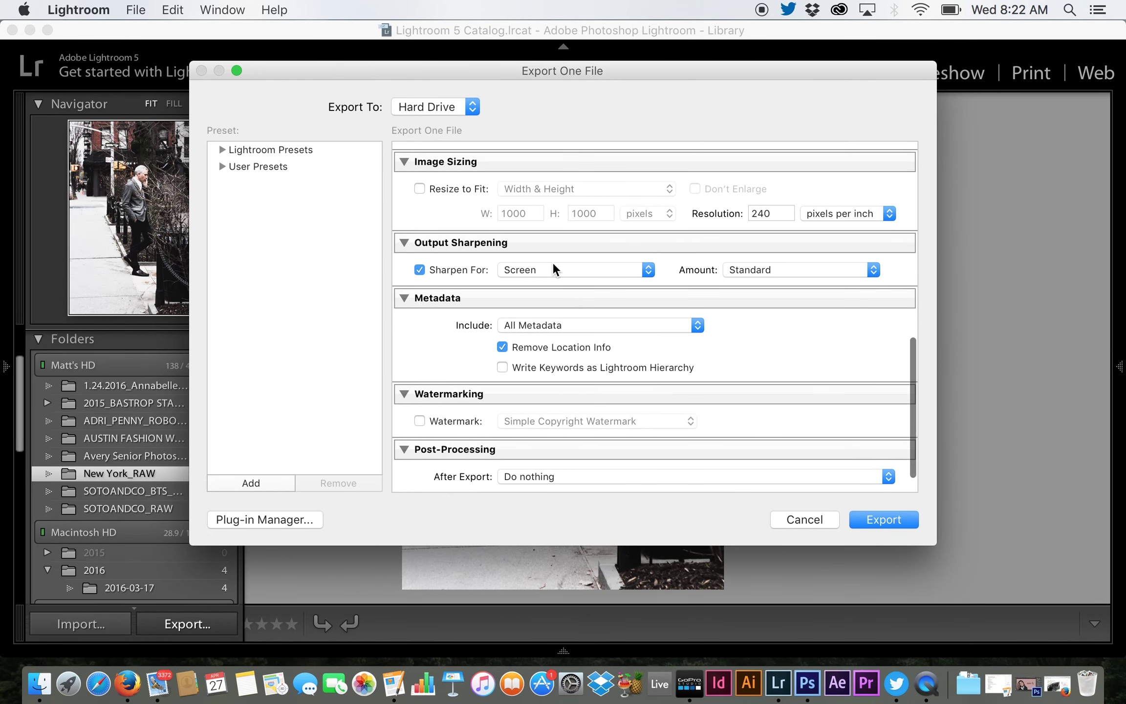
{"action": "left_click", "coordinate": [554, 269]}
{"action": "left_click", "coordinate": [564, 270]}
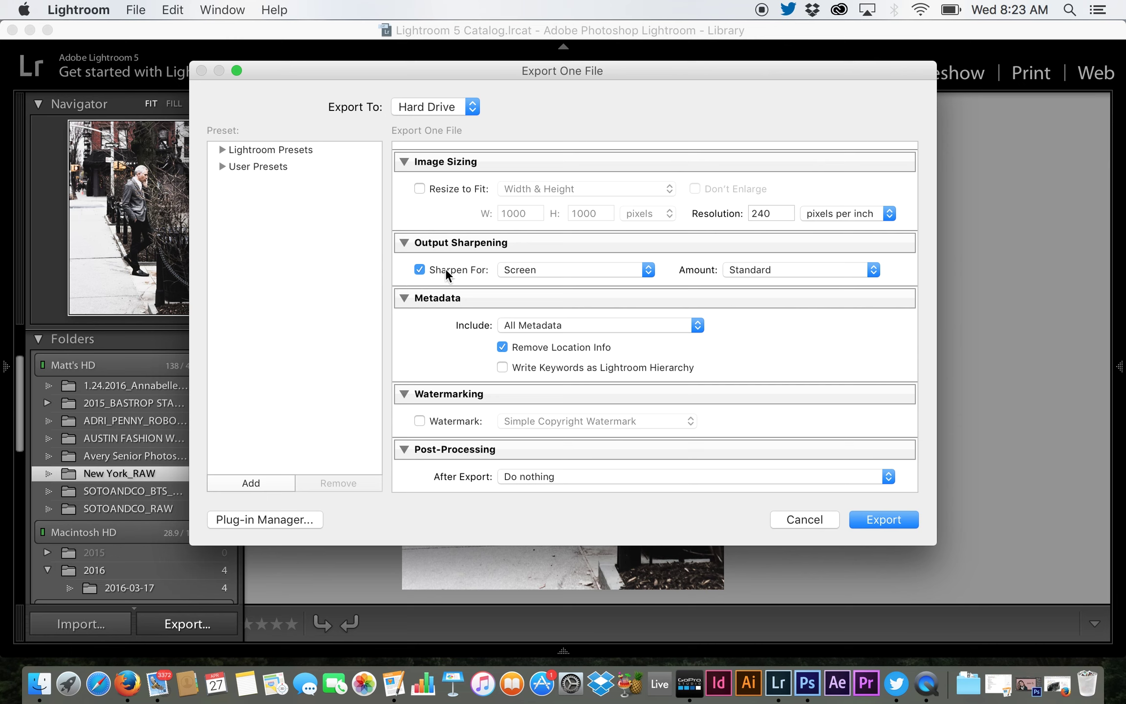
{"action": "left_click", "coordinate": [558, 270]}
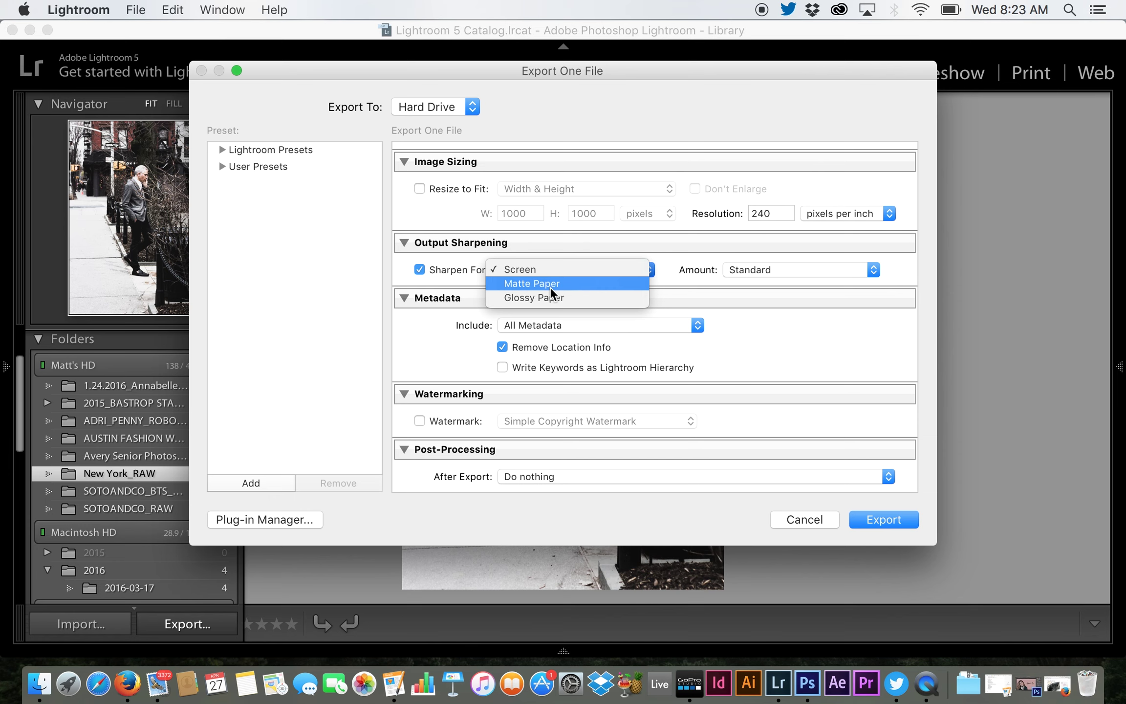
{"action": "left_click", "coordinate": [440, 265]}
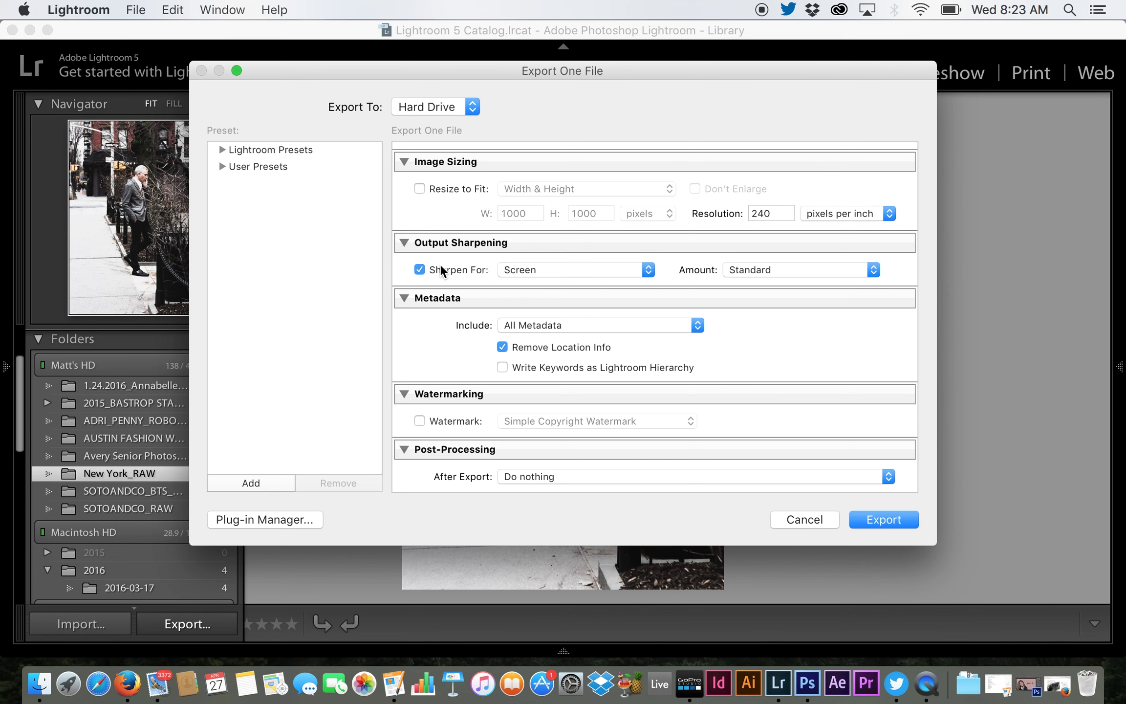
{"action": "left_click", "coordinate": [438, 270]}
Enable the watermark, look at the text watermark settings in the Watermark Editor without saving, and turn the watermark back off
{"action": "scroll", "coordinate": [640, 401], "scroll_direction": "down", "scroll_amount": 2}
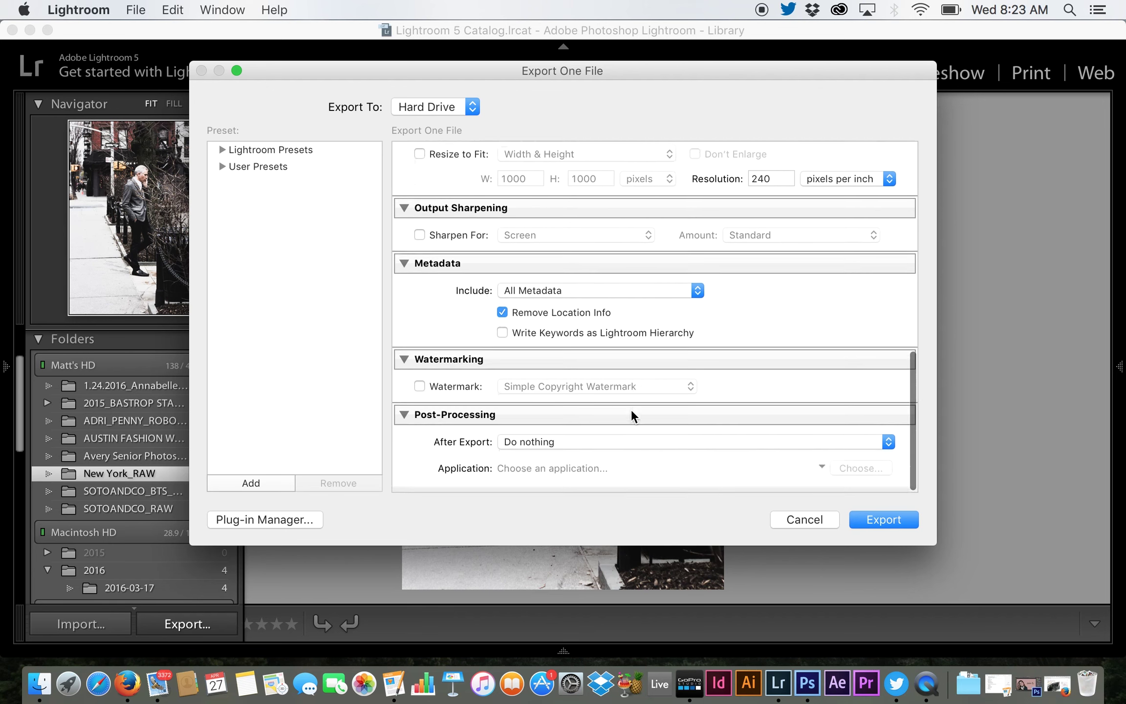
{"action": "left_click", "coordinate": [451, 391]}
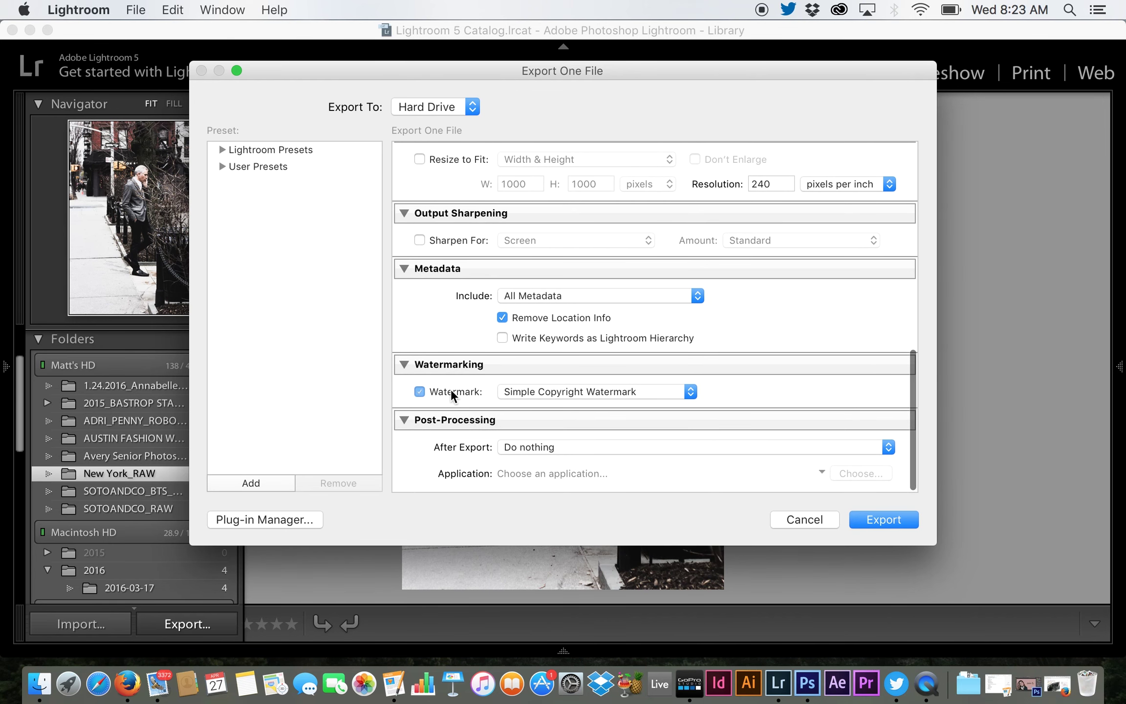
{"action": "left_click", "coordinate": [564, 391]}
{"action": "left_click", "coordinate": [563, 418]}
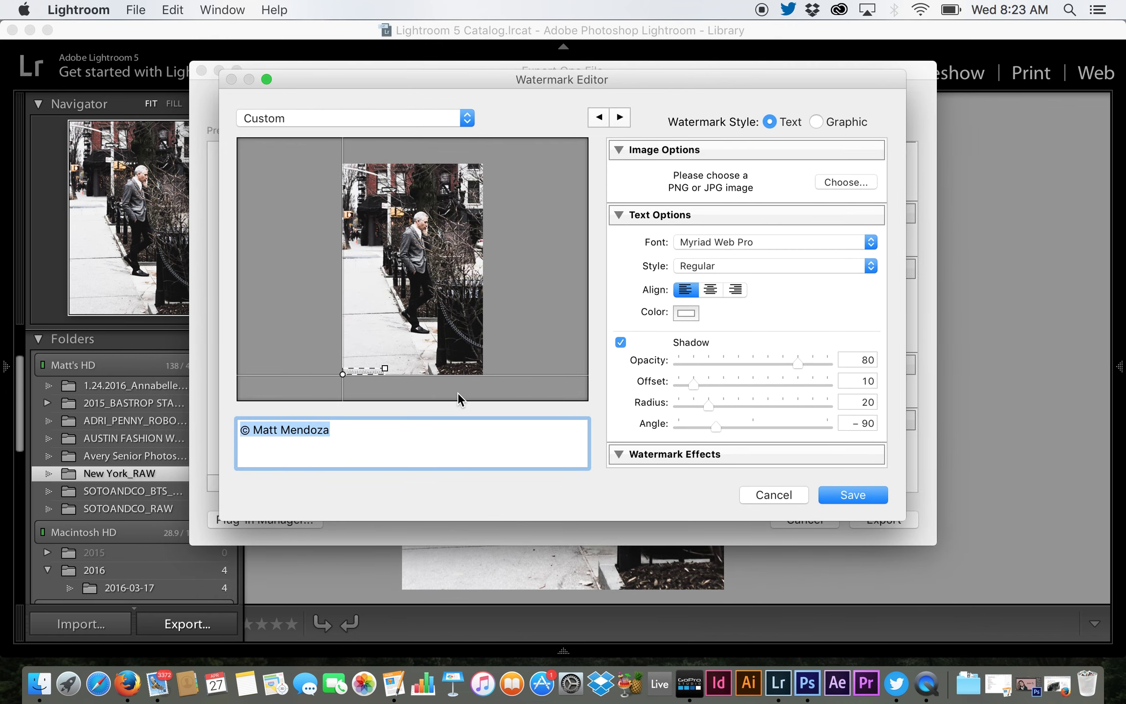
{"action": "left_click", "coordinate": [763, 495]}
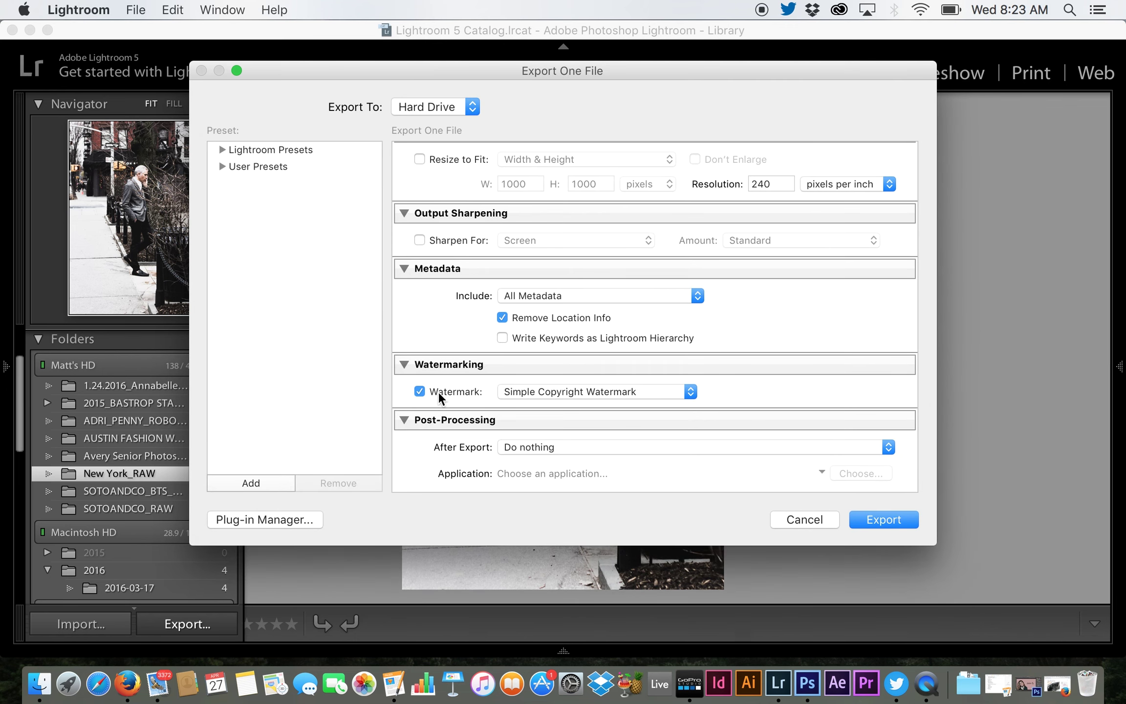
{"action": "left_click", "coordinate": [437, 390]}
Export the portrait to the Desktop with the chosen settings and return to the photo in the Develop module
{"action": "scroll", "coordinate": [471, 474], "scroll_direction": "up", "scroll_amount": 15}
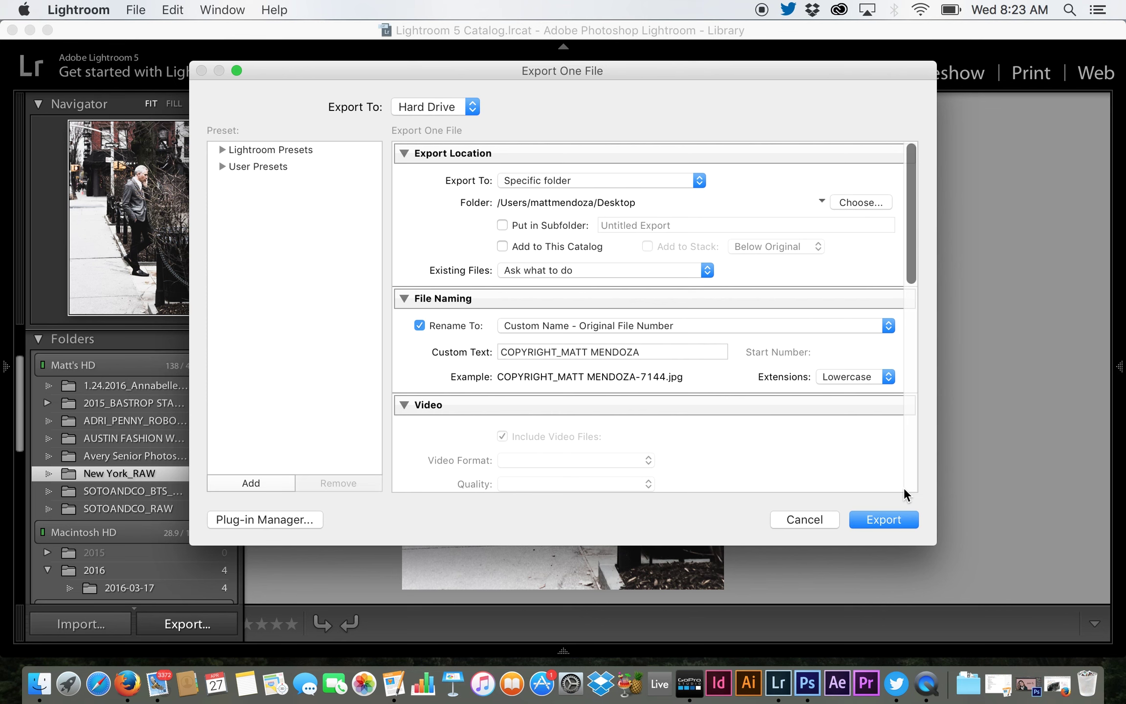
{"action": "left_click", "coordinate": [898, 518]}
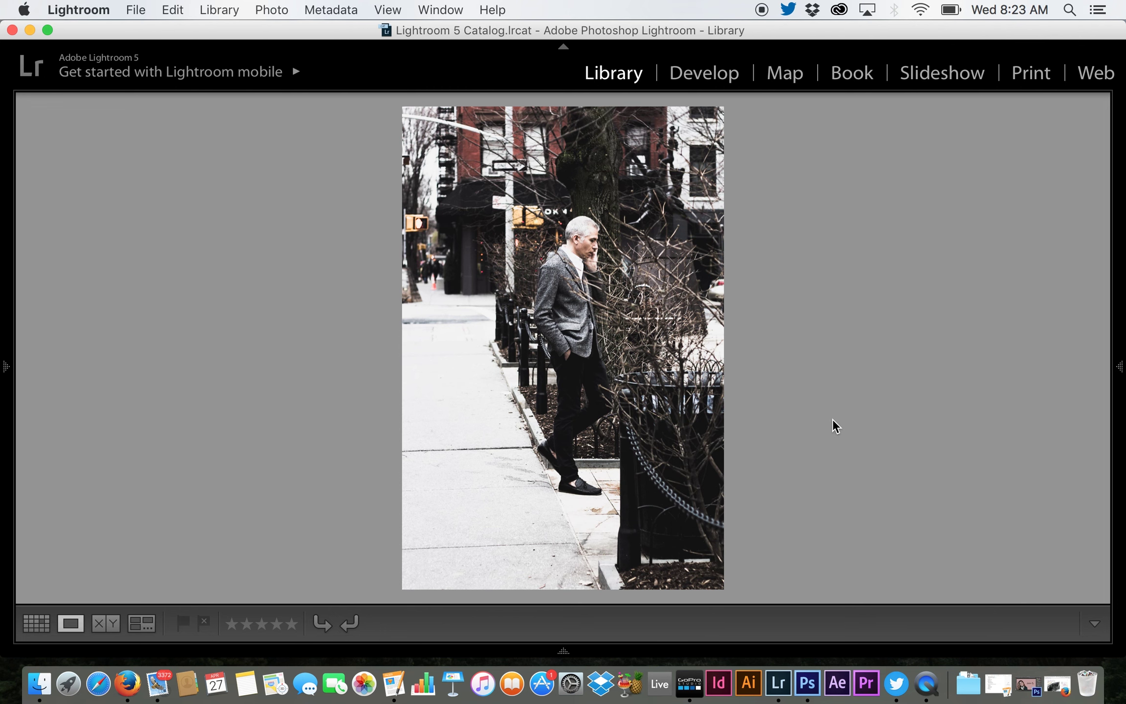
{"action": "mouse_move", "coordinate": [1119, 376]}
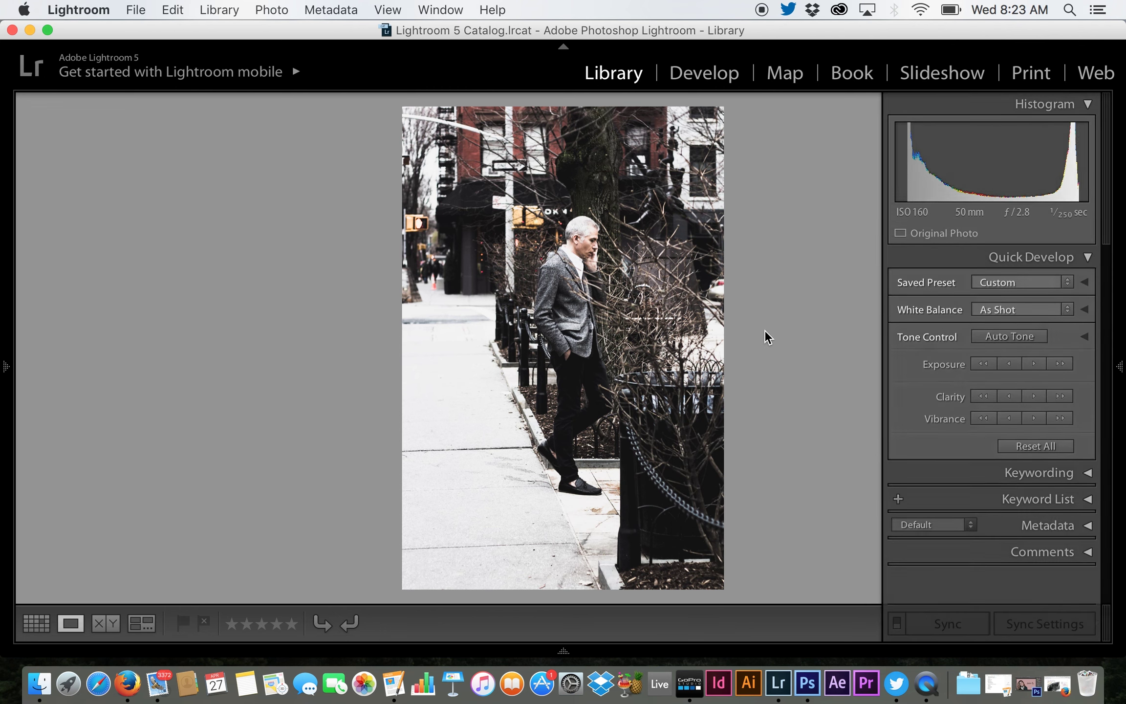
{"action": "left_click", "coordinate": [707, 79]}
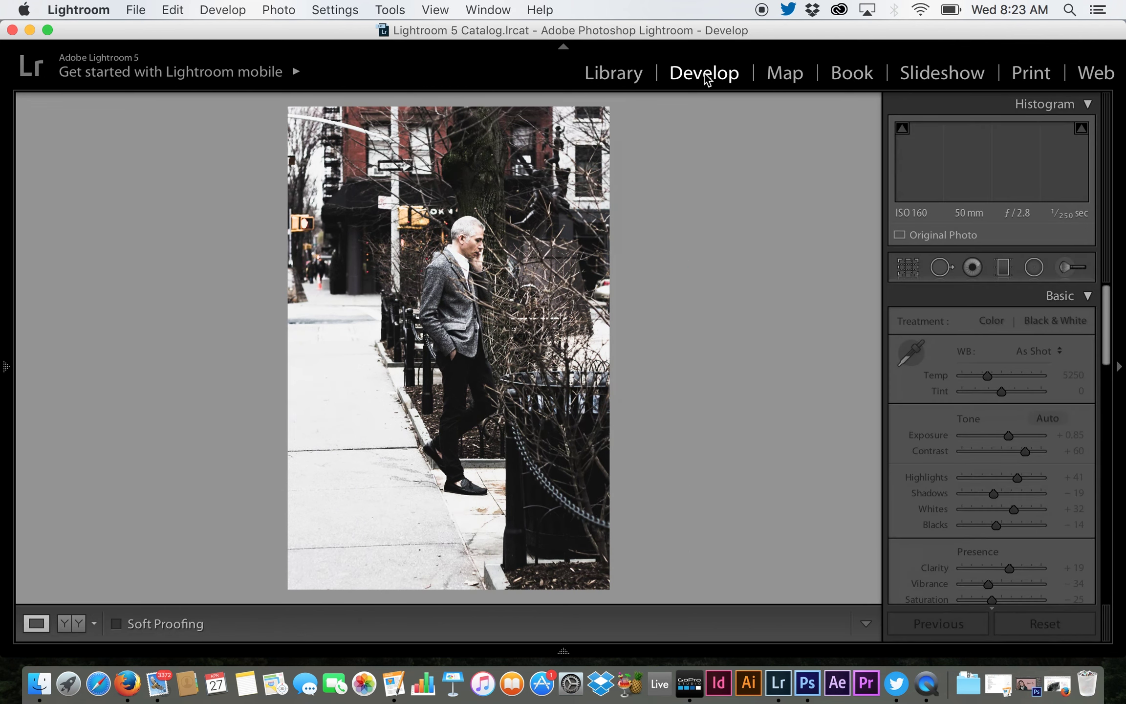